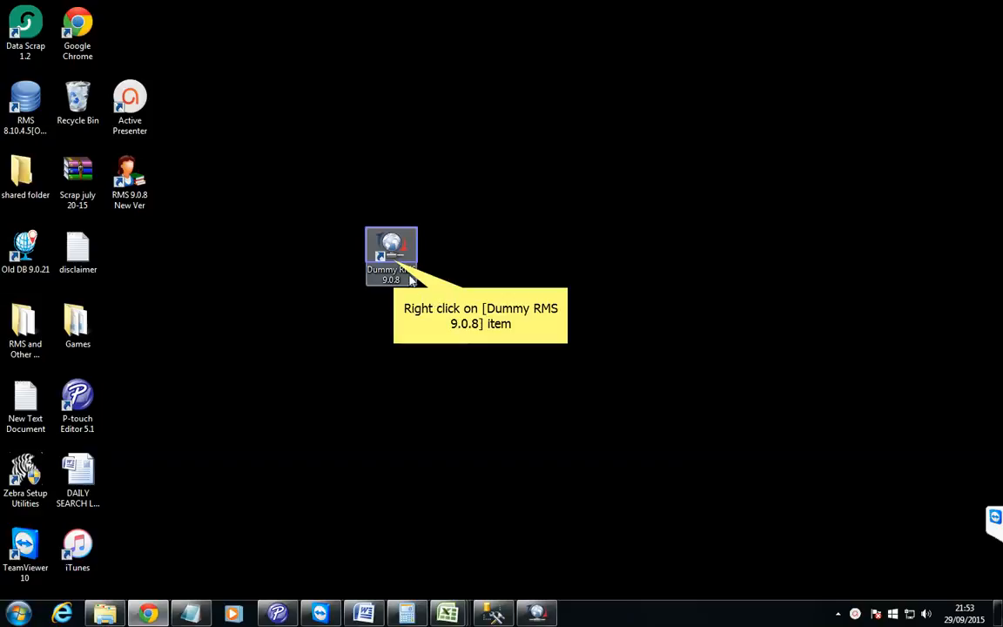
Step: Open the Dummy RMS 9.0.8 desktop program and log in with the login ID or card number
{"action": "right_click", "coordinate": [395, 265]}
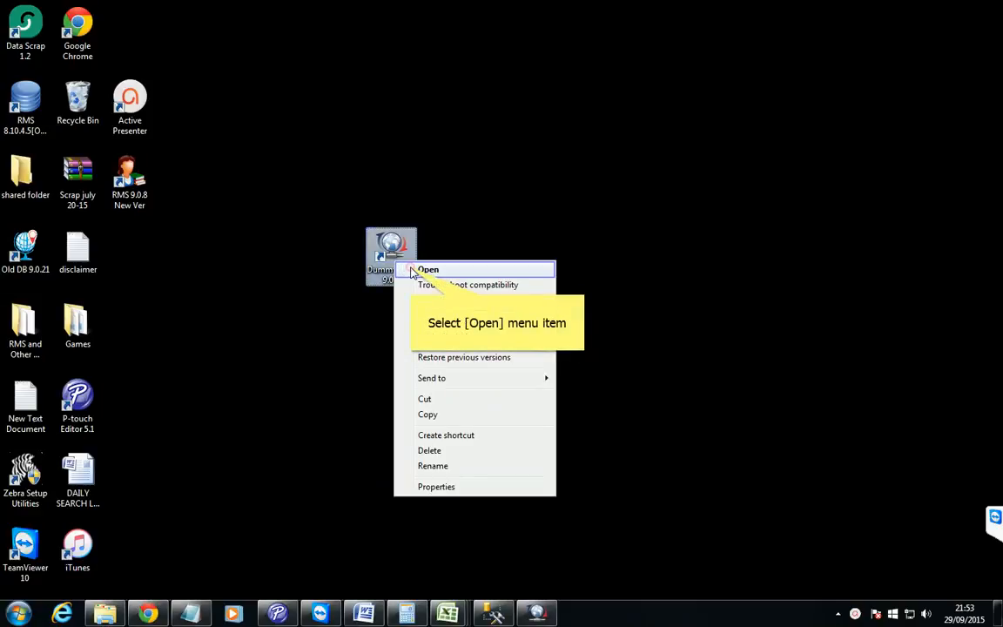
{"action": "left_click", "coordinate": [416, 271]}
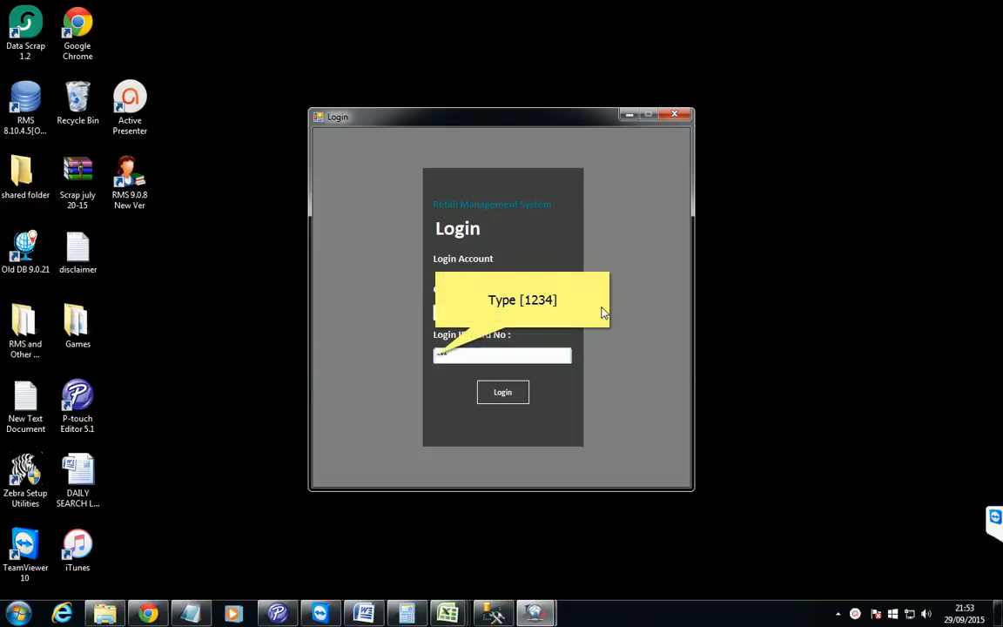
{"action": "type", "text": "4"}
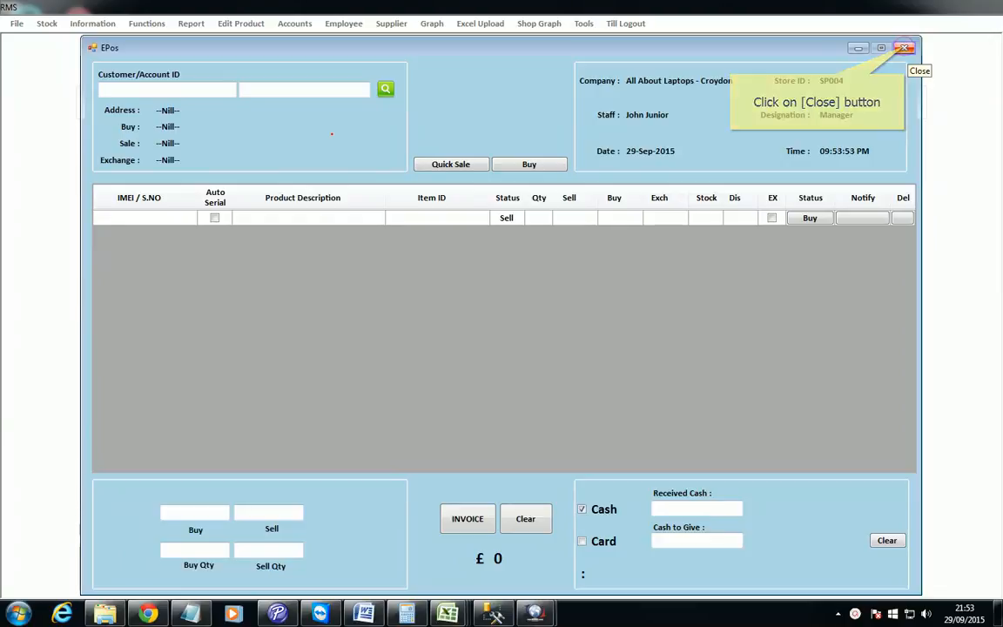
Step: Close the EPos window and open the Sample Database - Excel template from Import DB Excel in a maximized Excel window
{"action": "left_click", "coordinate": [904, 48]}
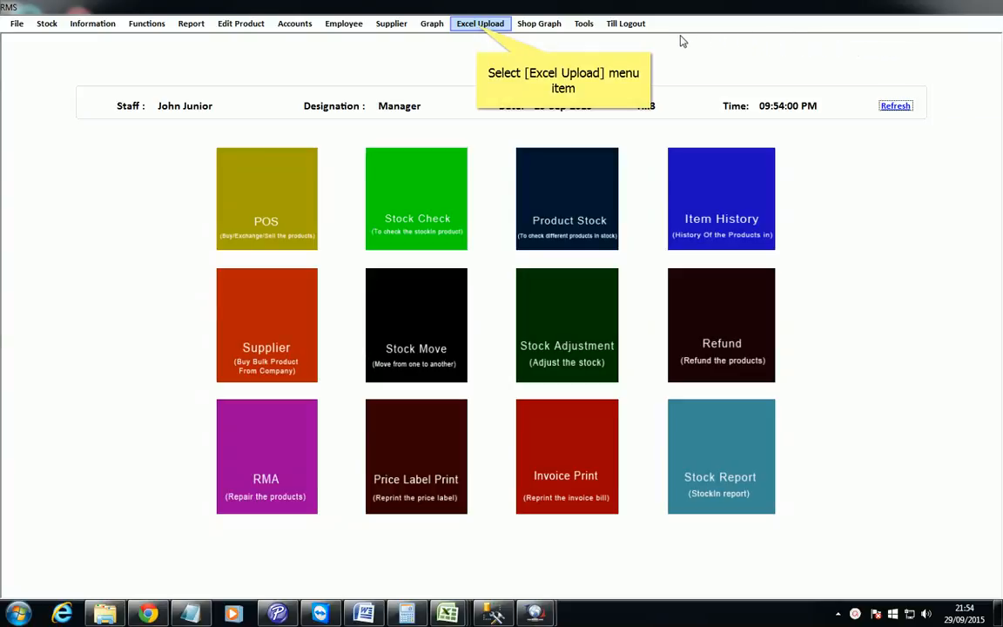
{"action": "left_click", "coordinate": [478, 24]}
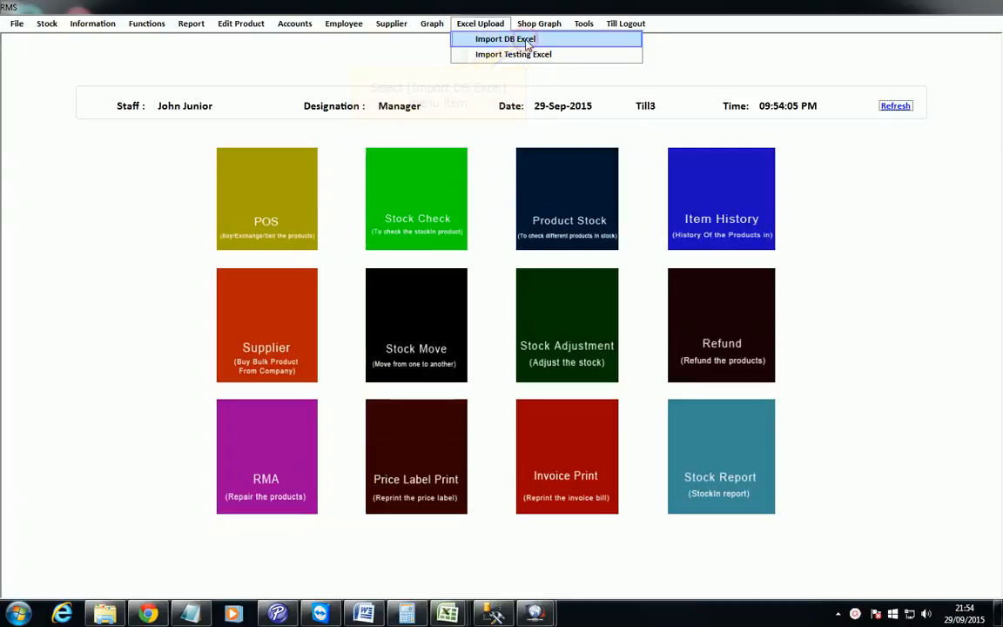
{"action": "left_click", "coordinate": [505, 39]}
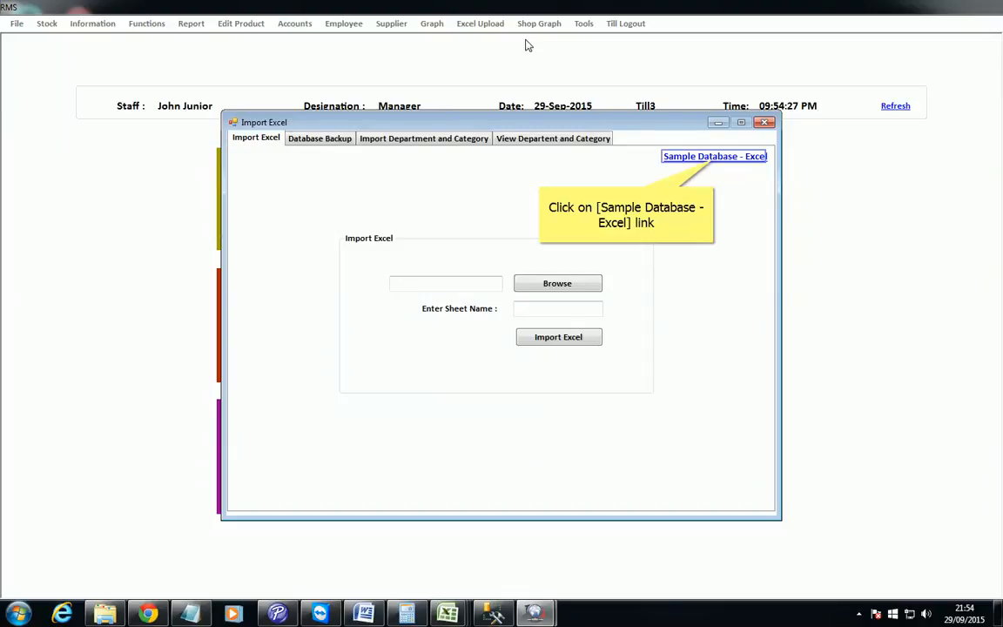
{"action": "left_click", "coordinate": [714, 157]}
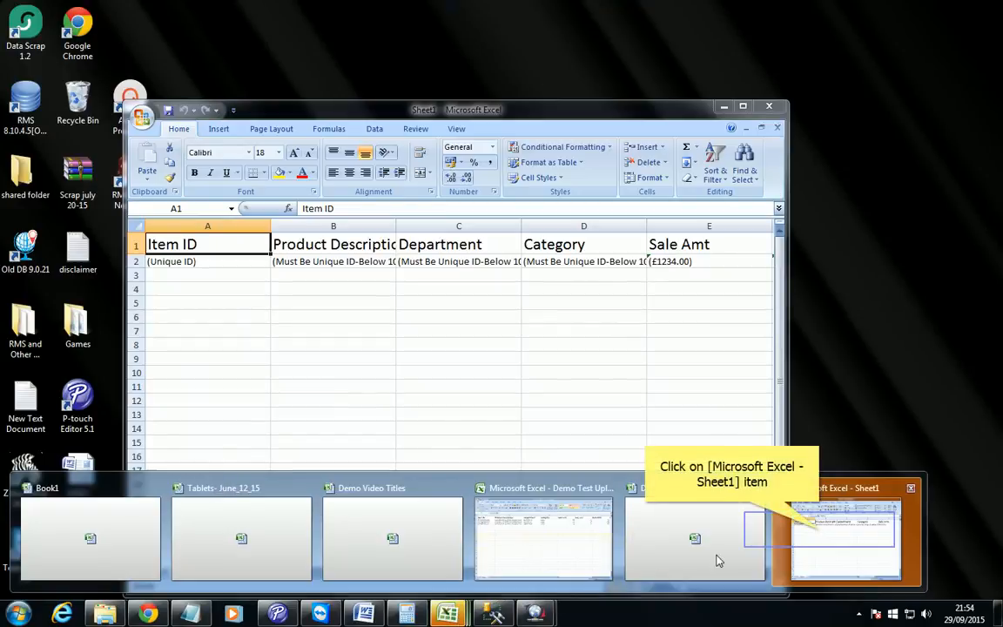
{"action": "left_click", "coordinate": [821, 534]}
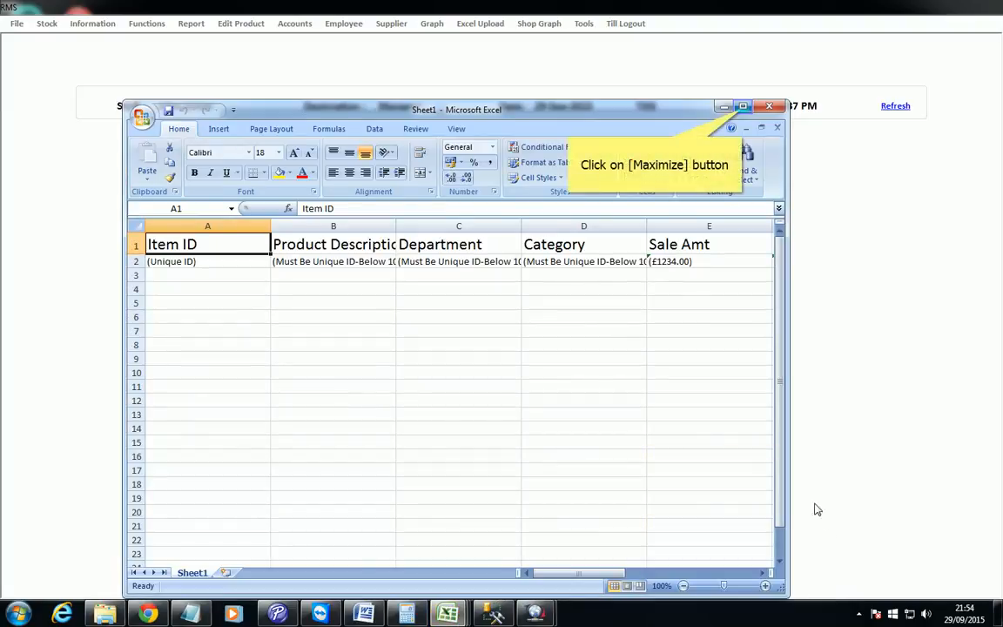
{"action": "left_click", "coordinate": [743, 106]}
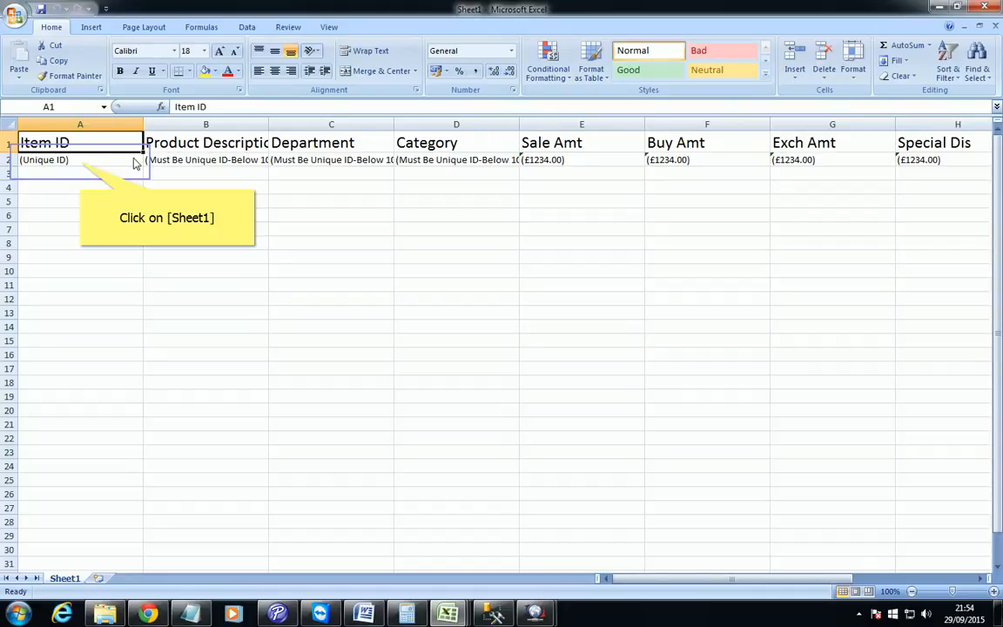
Step: Fit the widths of the Product Description and Department columns to their contents
{"action": "left_click", "coordinate": [80, 163]}
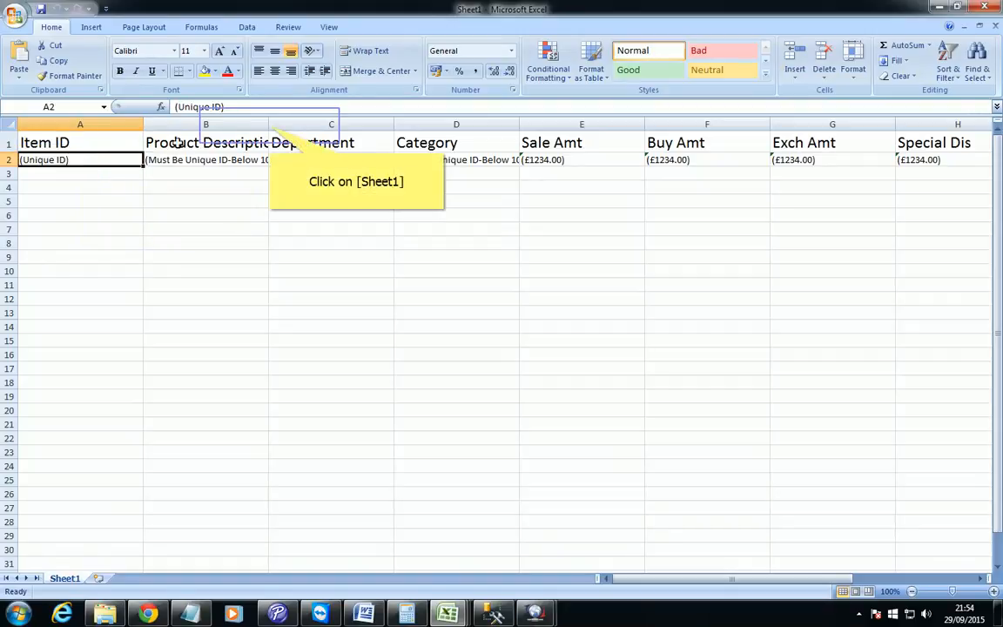
{"action": "double_click", "coordinate": [268, 124]}
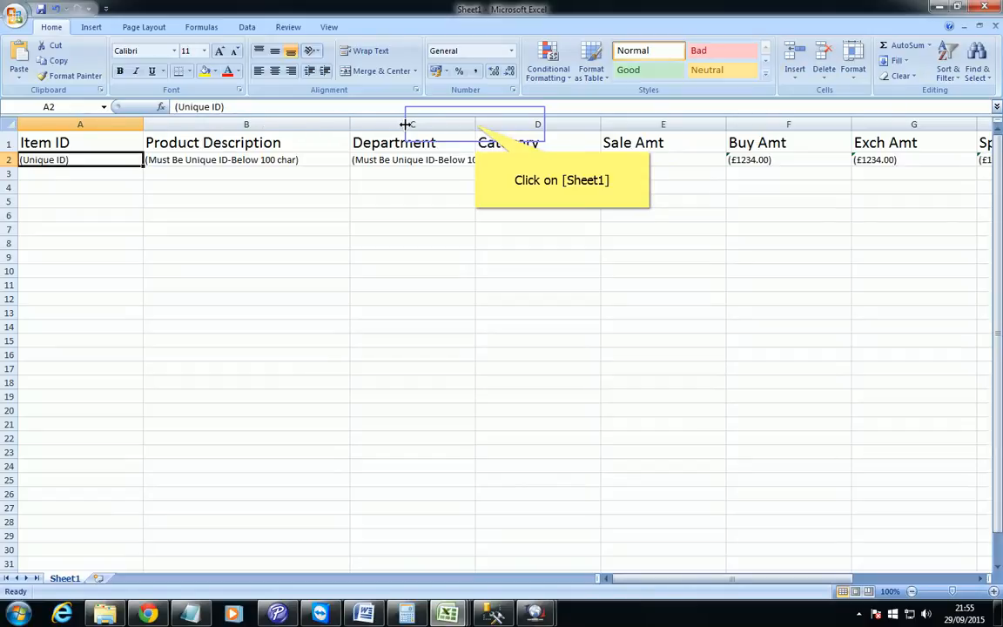
{"action": "double_click", "coordinate": [474, 125]}
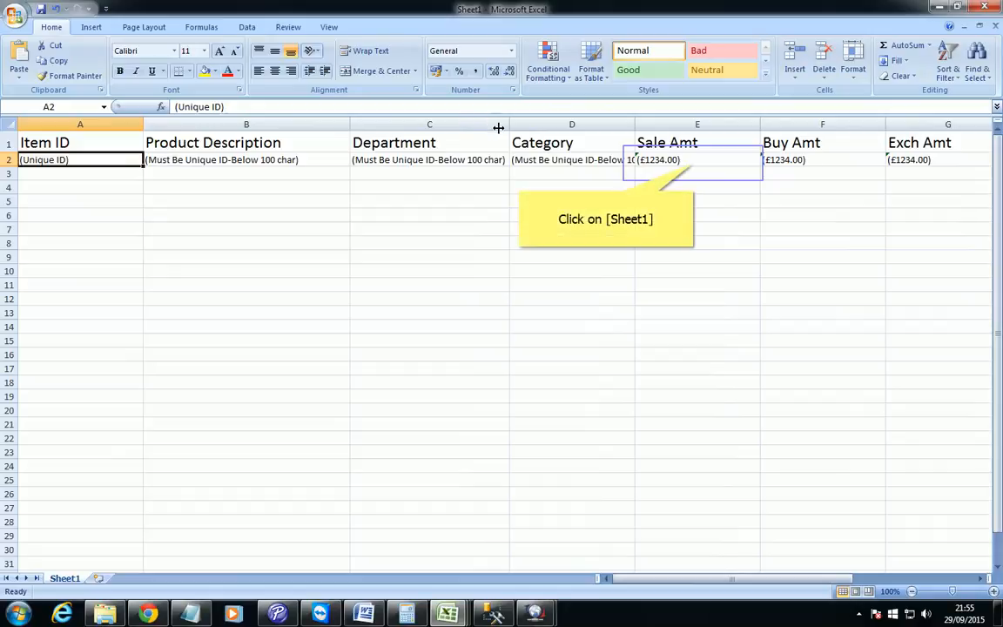
Step: Examine the template's Sale Amt, Buy Amt, Exch Amt, Warranty and VAT Charges columns and their format notes
{"action": "left_click", "coordinate": [694, 161]}
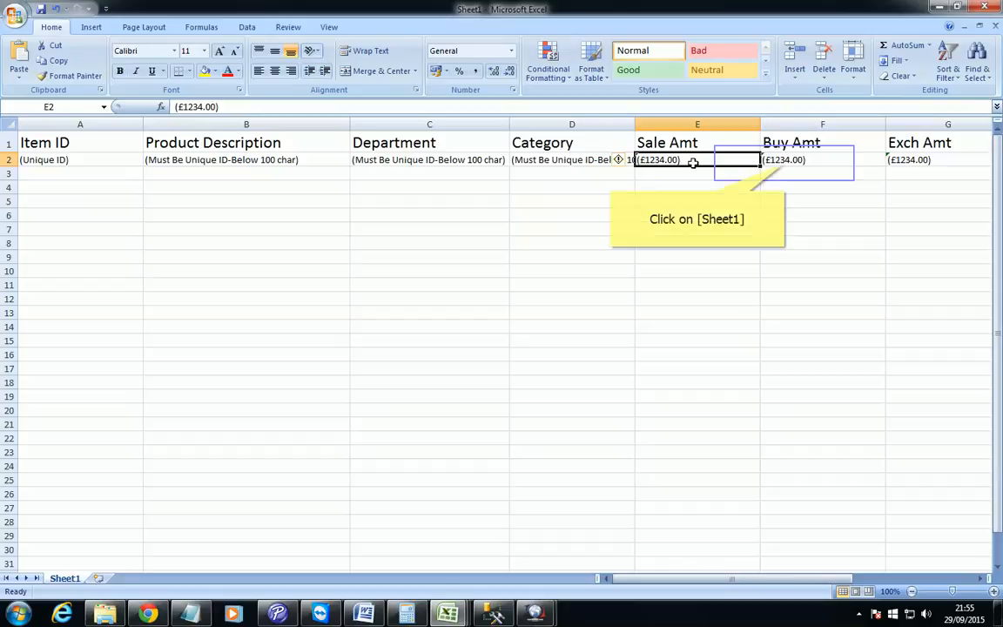
{"action": "left_click", "coordinate": [784, 161]}
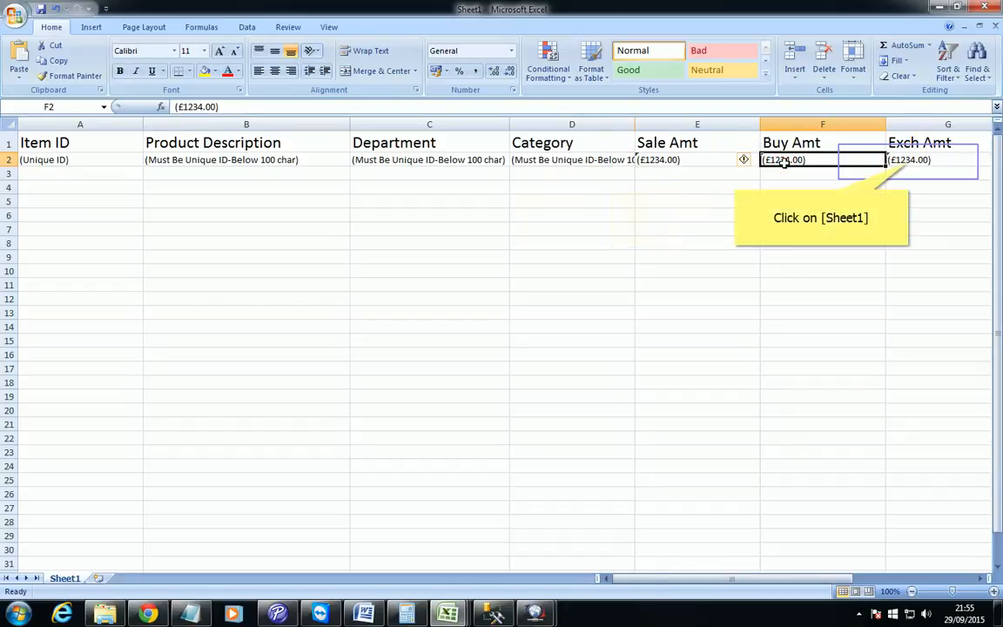
{"action": "left_click", "coordinate": [907, 161]}
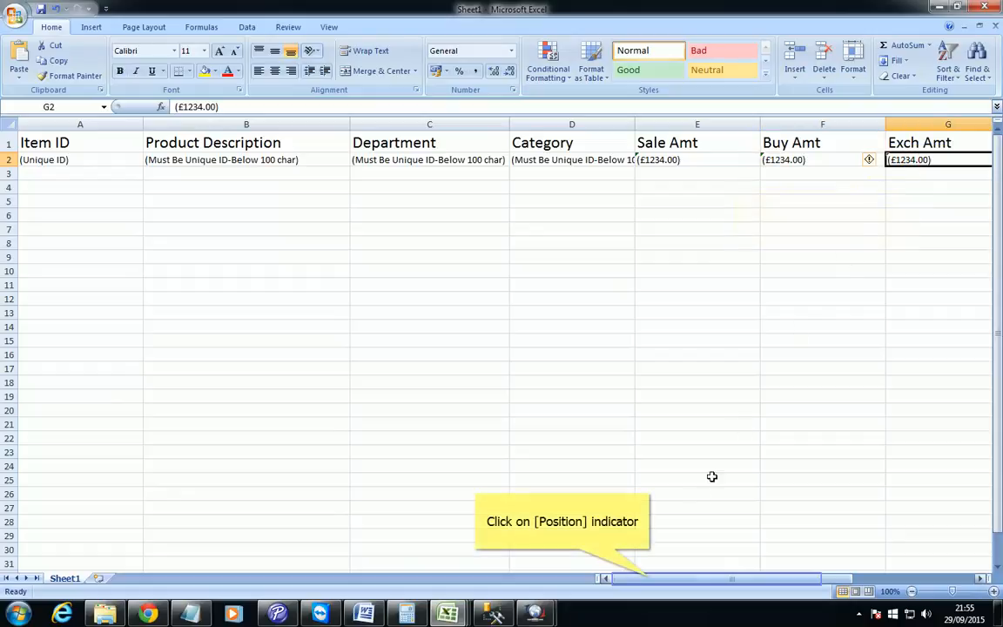
{"action": "left_click_drag", "start_coordinate": [651, 581], "coordinate": [761, 569]}
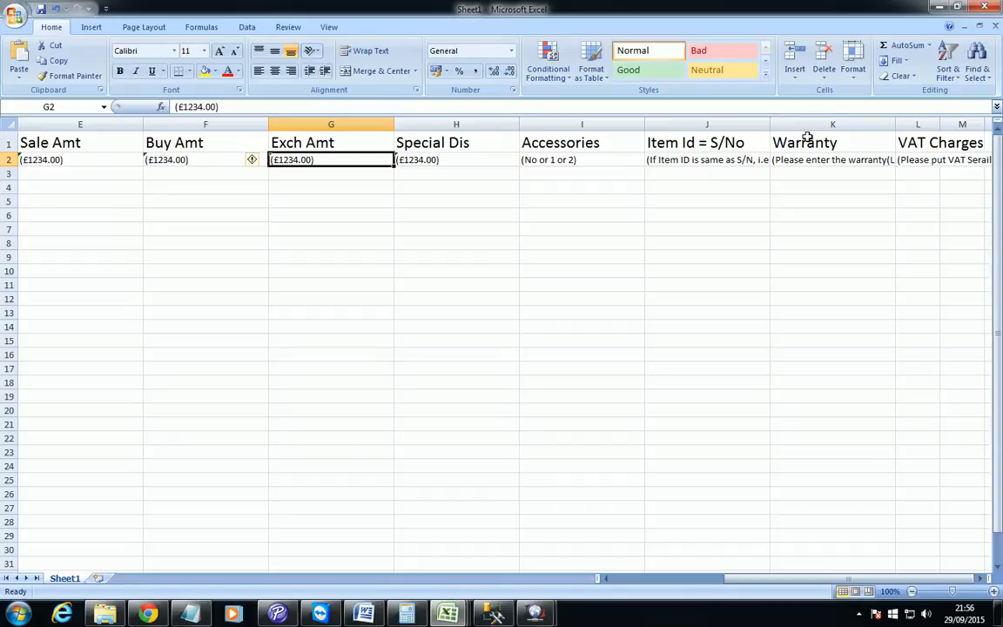
{"action": "left_click", "coordinate": [824, 174]}
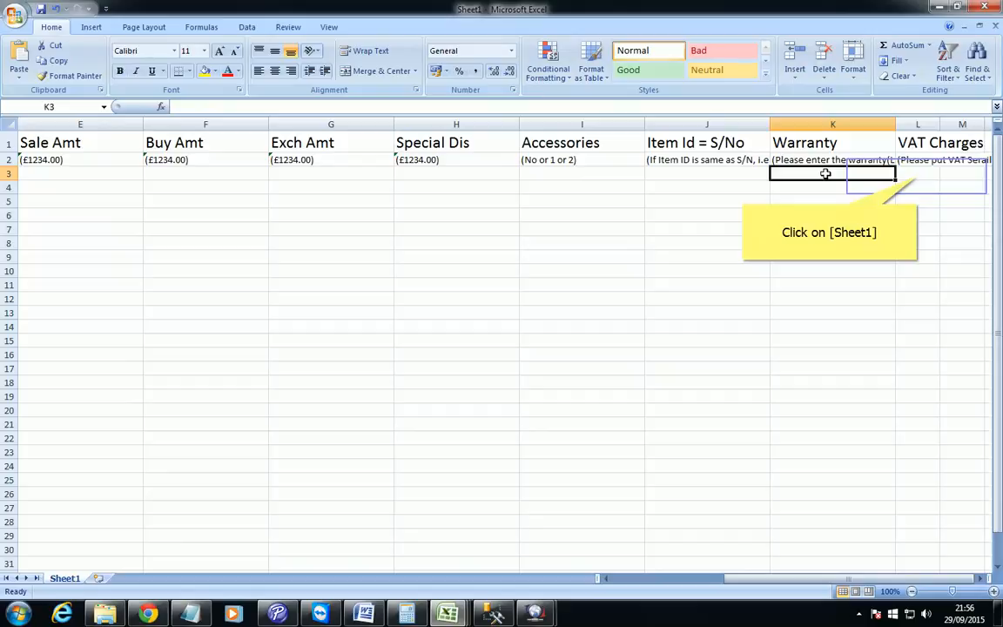
{"action": "left_click", "coordinate": [917, 176]}
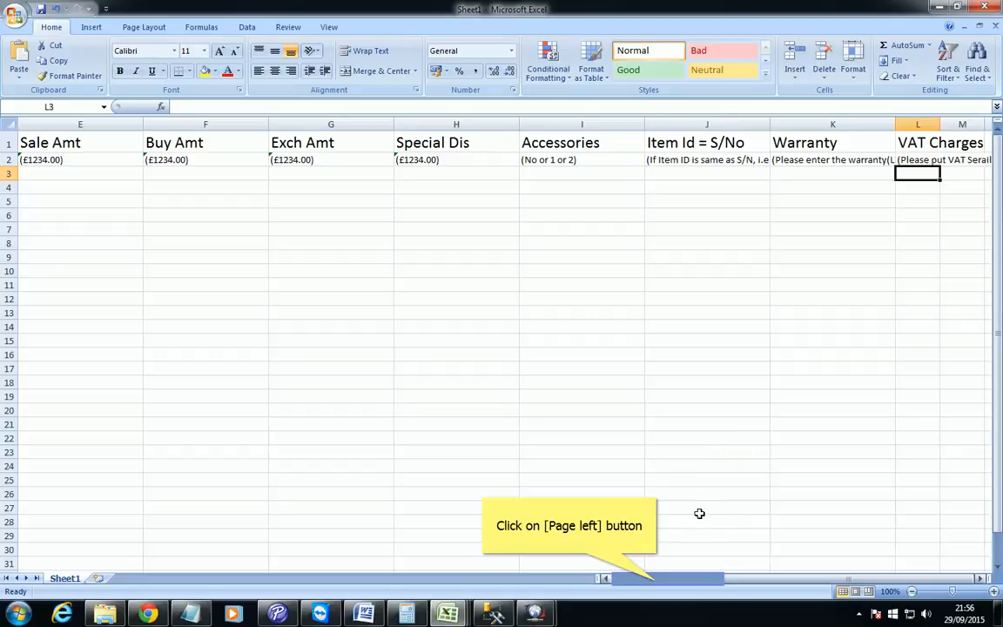
{"action": "left_click", "coordinate": [656, 580]}
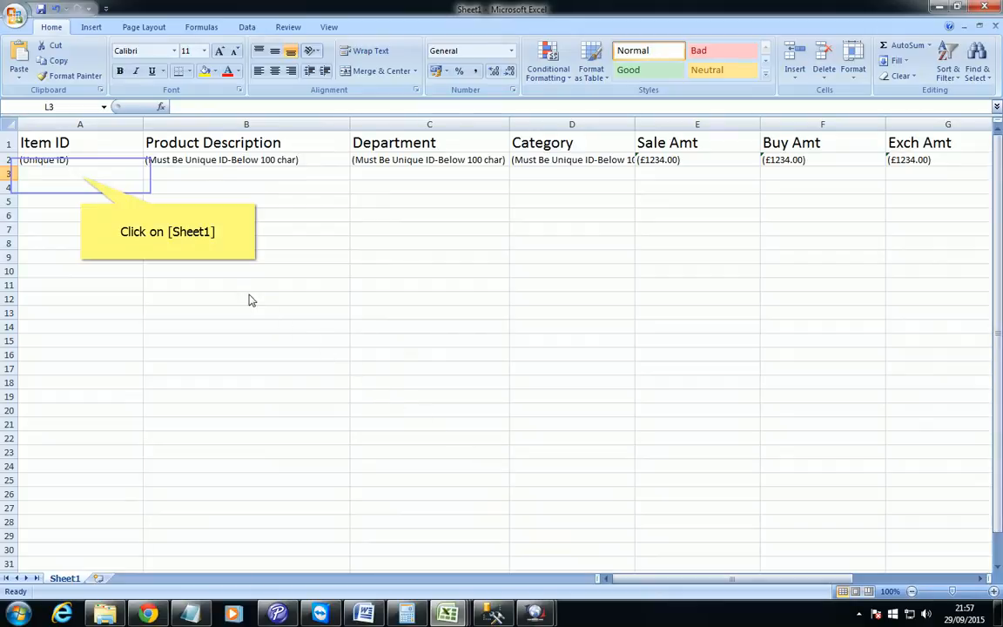
Step: Enter APPIPH6BLA as the item ID in cell A3
{"action": "left_click", "coordinate": [80, 175]}
{"action": "type", "text": "A"}
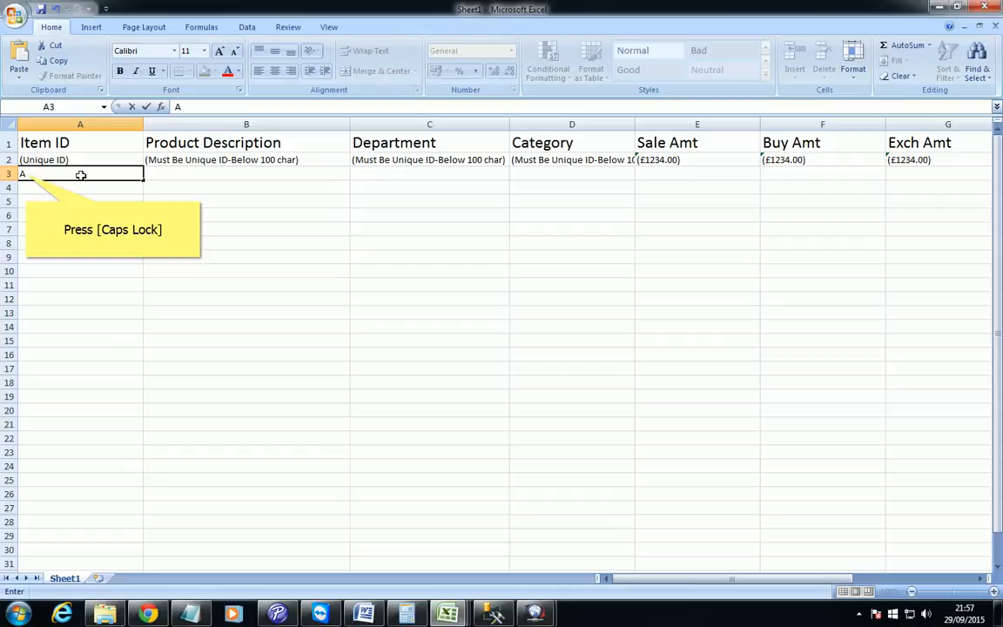
{"action": "key", "text": "Caps_Lock"}
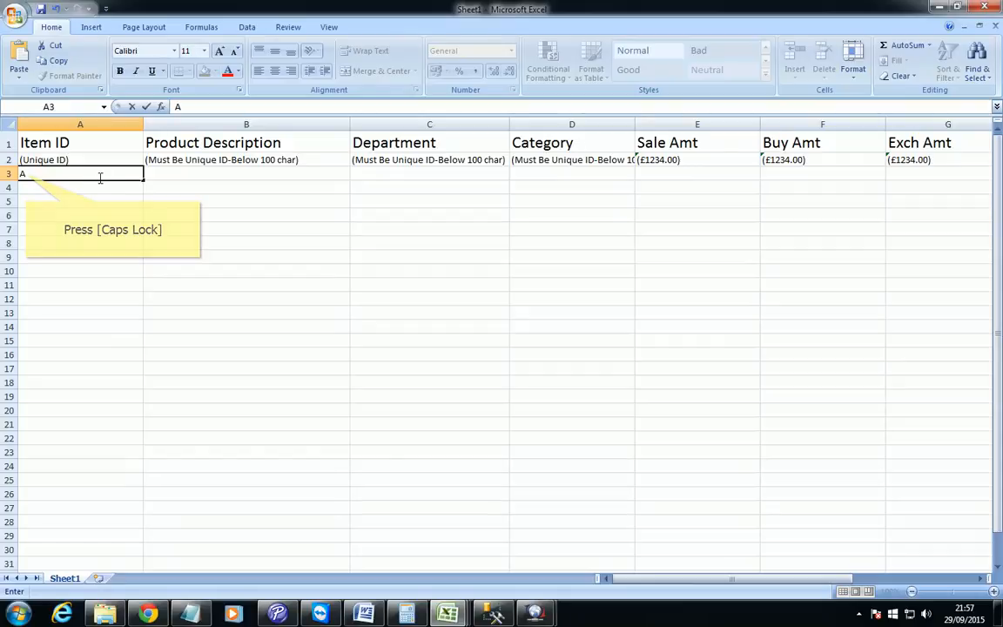
{"action": "type", "text": "ppi"}
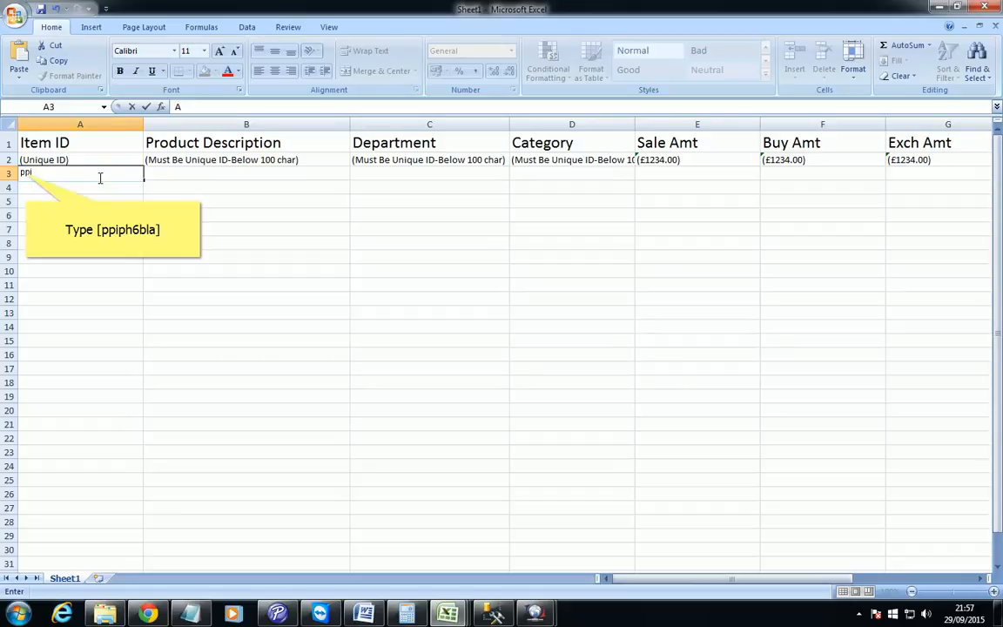
{"action": "type", "text": "ph6bla"}
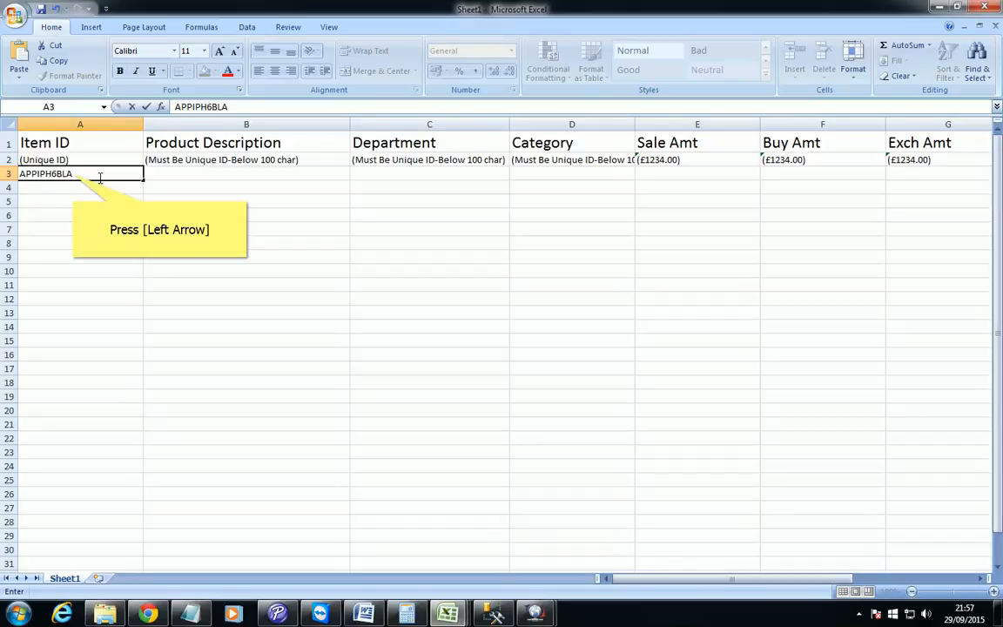
{"action": "key", "text": "Left"}
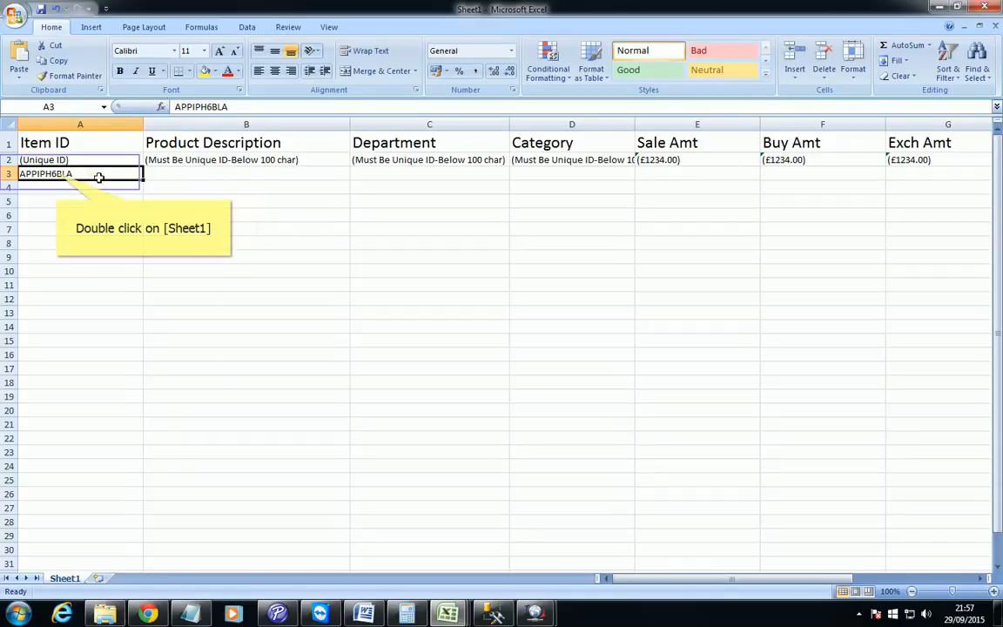
Step: Extend the item ID in cell A3 to APPIPH616GBBLAUNLA by inserting 16GB before BLA and appending UNLA
{"action": "double_click", "coordinate": [55, 173]}
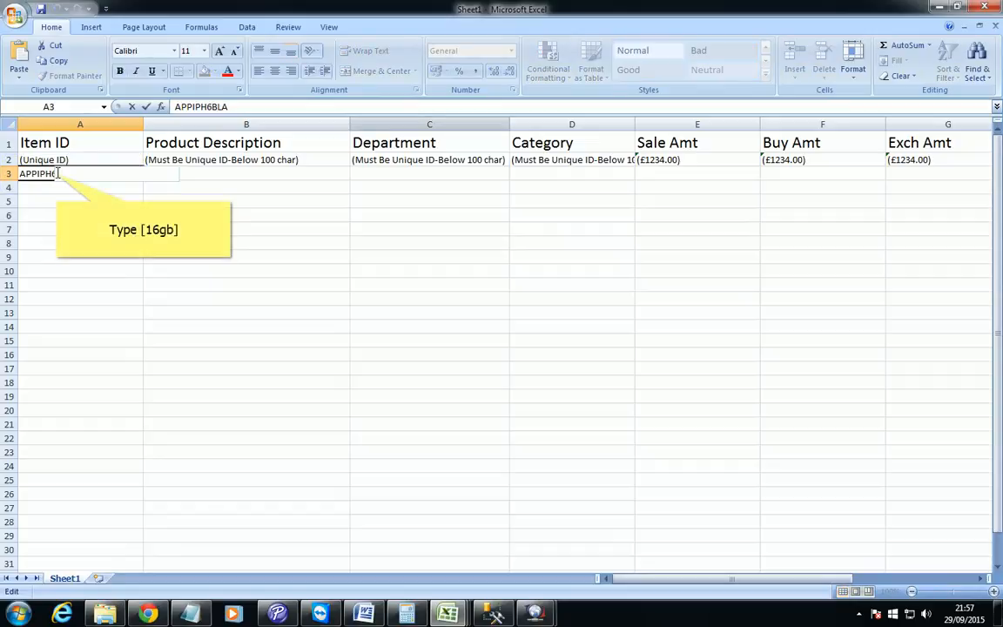
{"action": "type", "text": "16gb"}
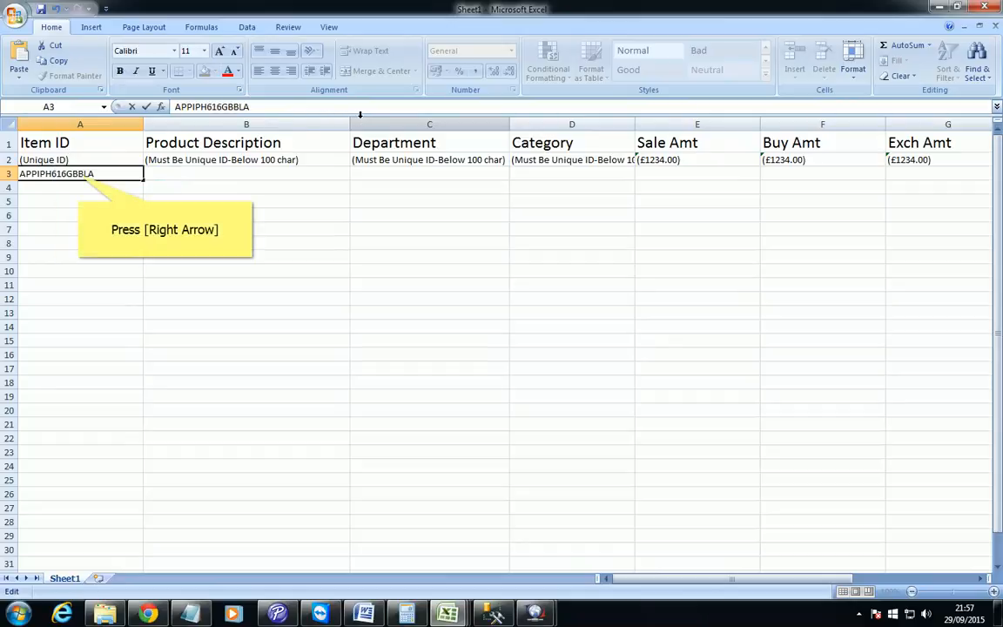
{"action": "key", "text": "Right"}
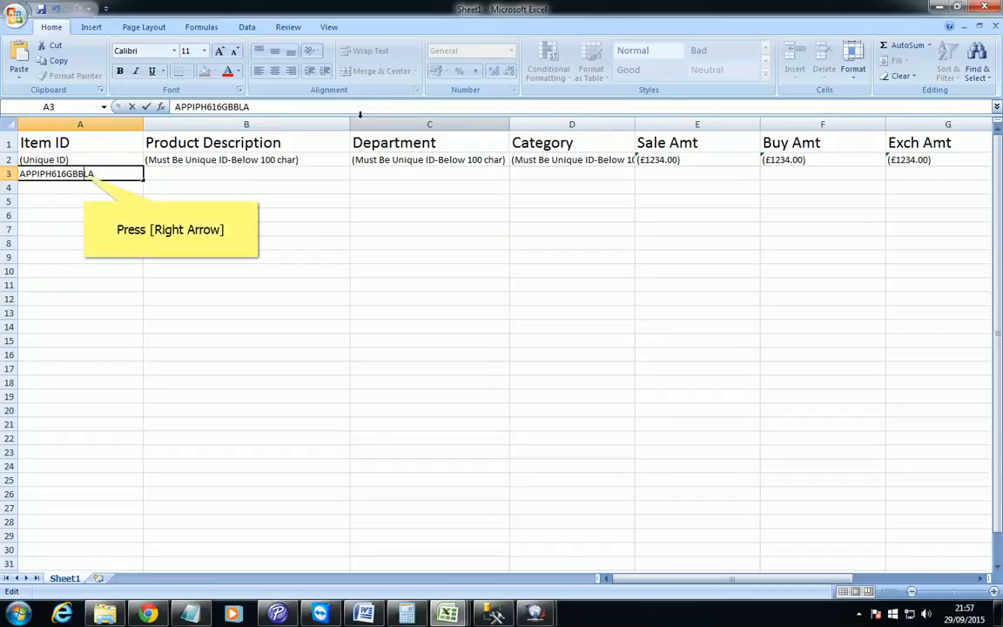
{"action": "key", "text": "Right"}
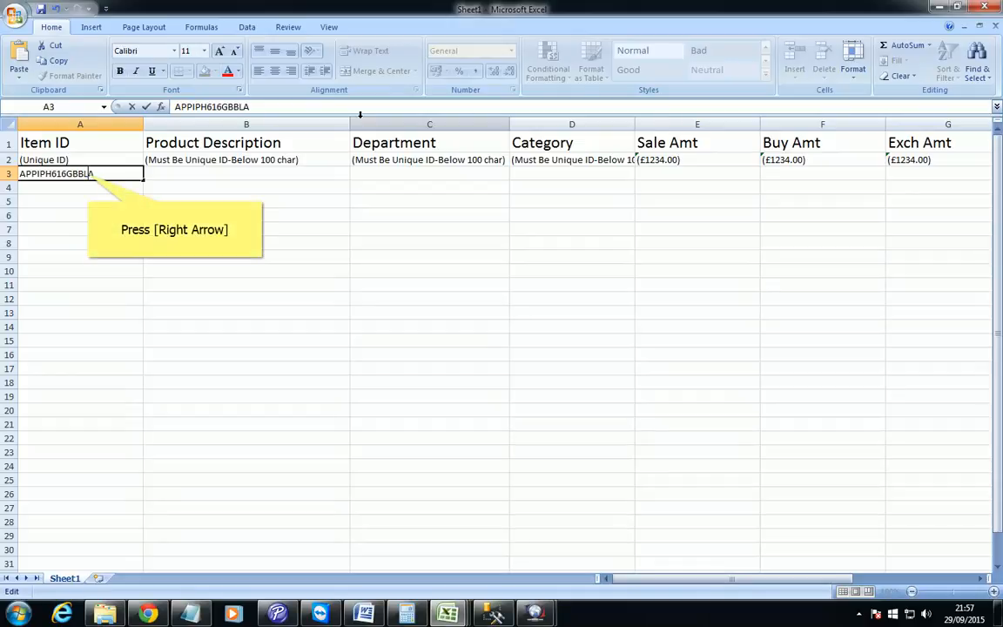
{"action": "key", "text": "Right"}
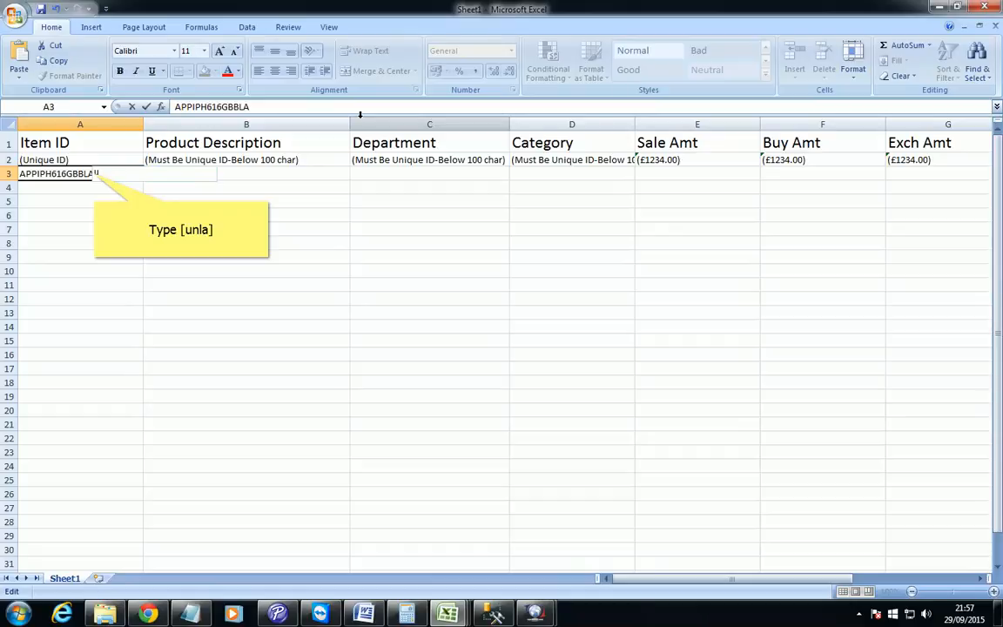
{"action": "type", "text": "n"}
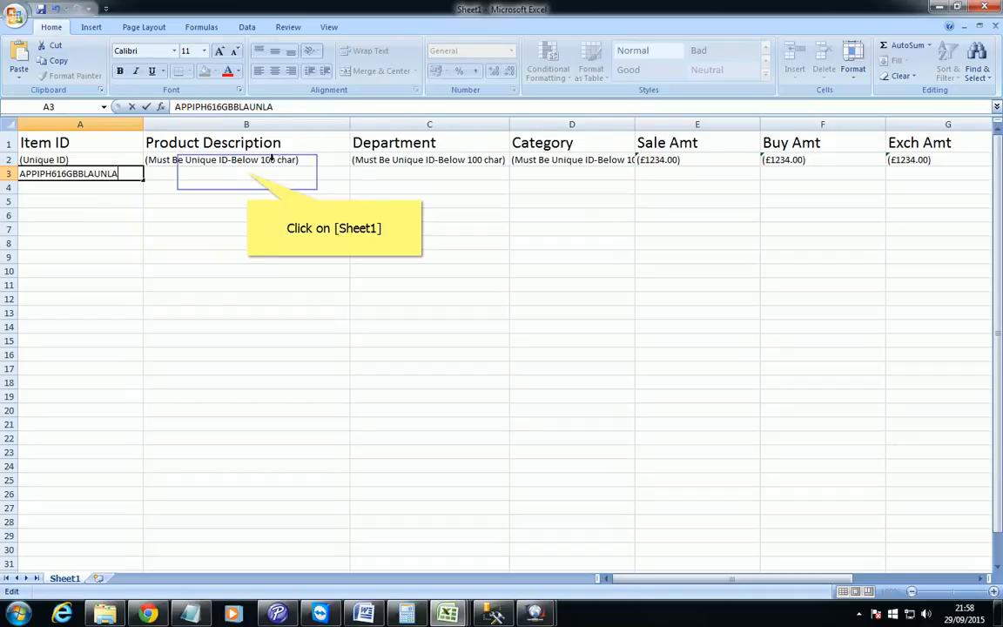
Step: Enter Apple iPhone 6 16GB Black Unlocked Grade A as the product description in cell B3
{"action": "left_click", "coordinate": [248, 173]}
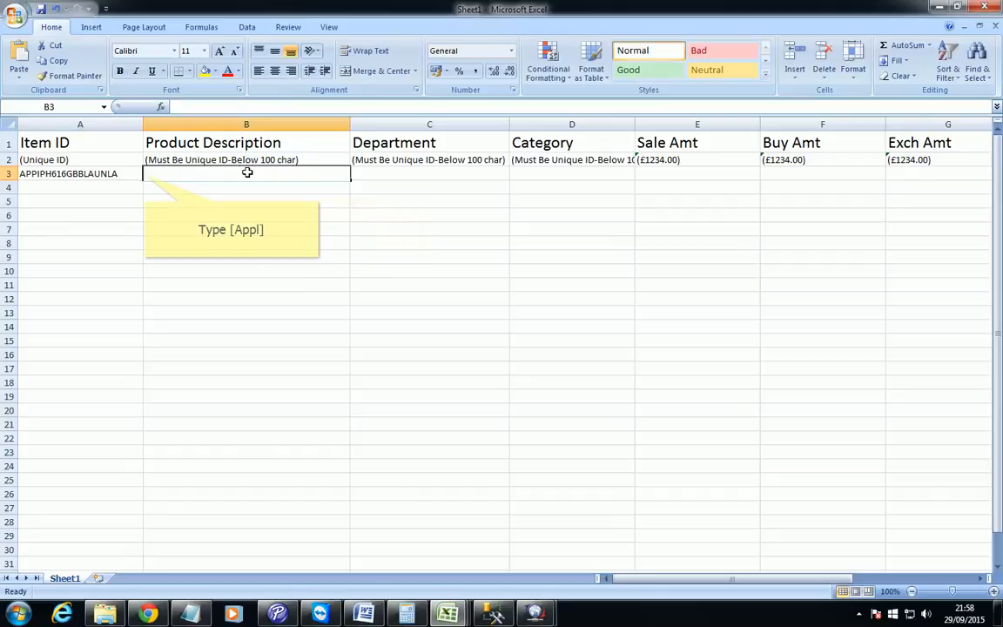
{"action": "type", "text": "A"}
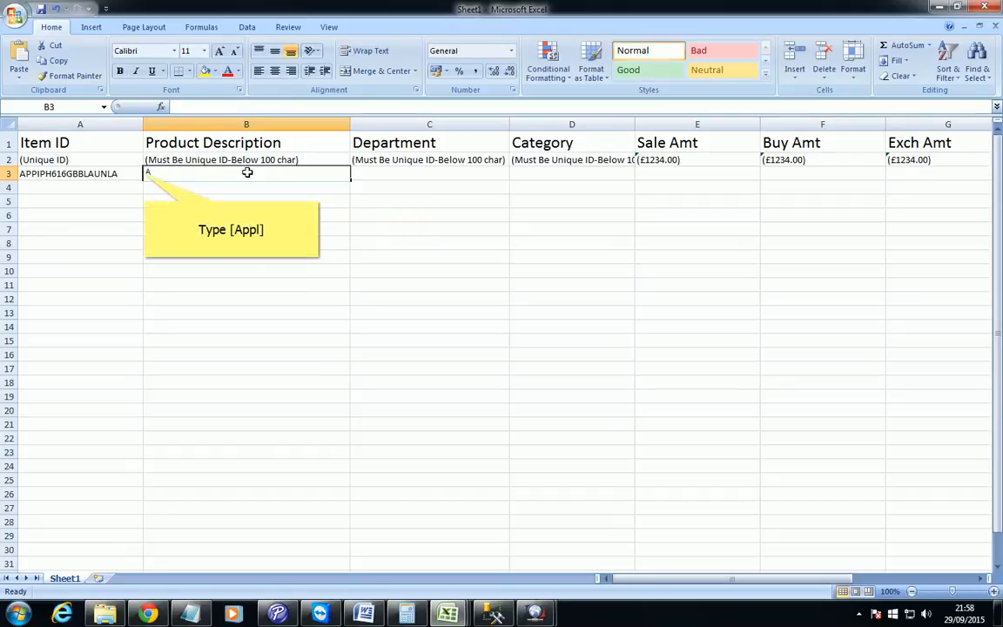
{"action": "type", "text": "ppL"}
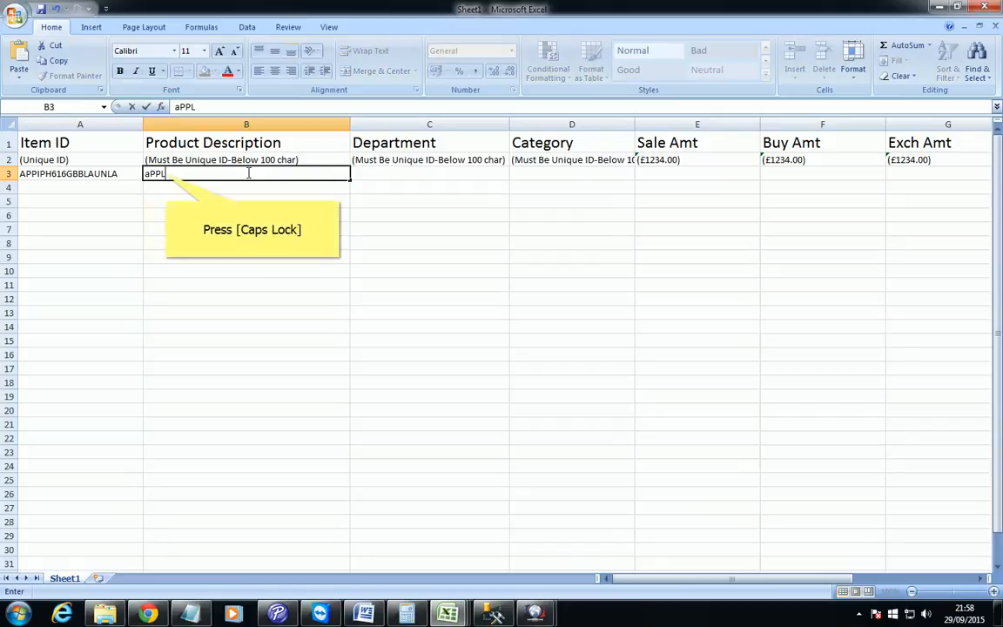
{"action": "key", "text": "Caps_Lock"}
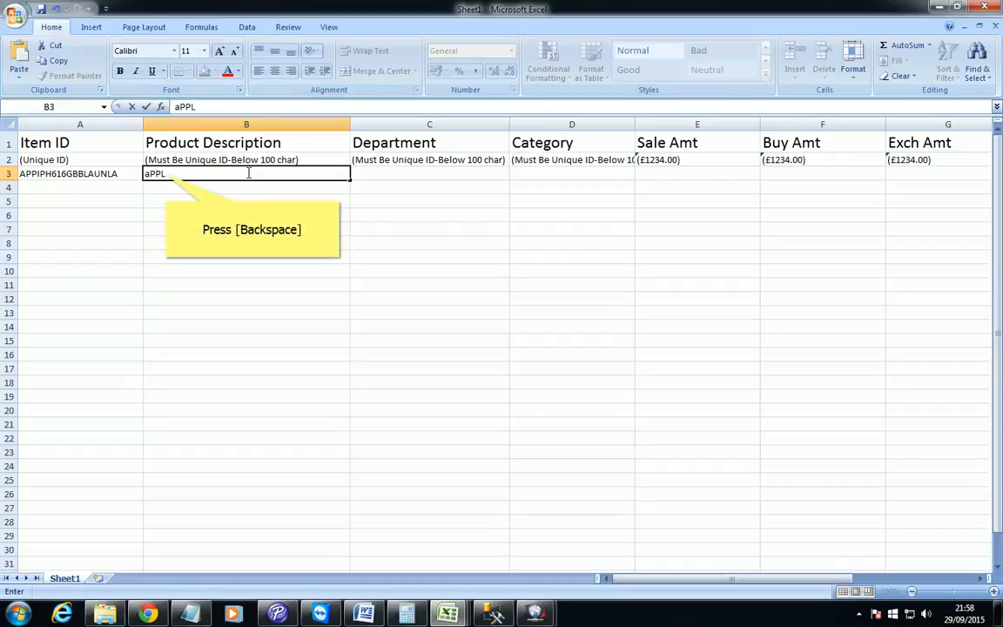
{"action": "key", "text": "BackSpace"}
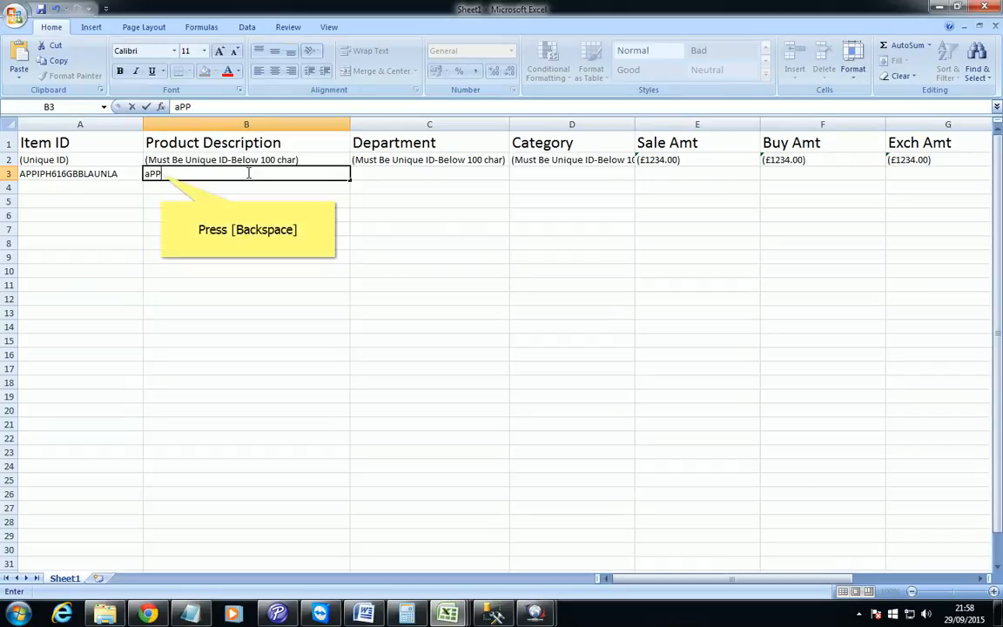
{"action": "key", "text": "BackSpace"}
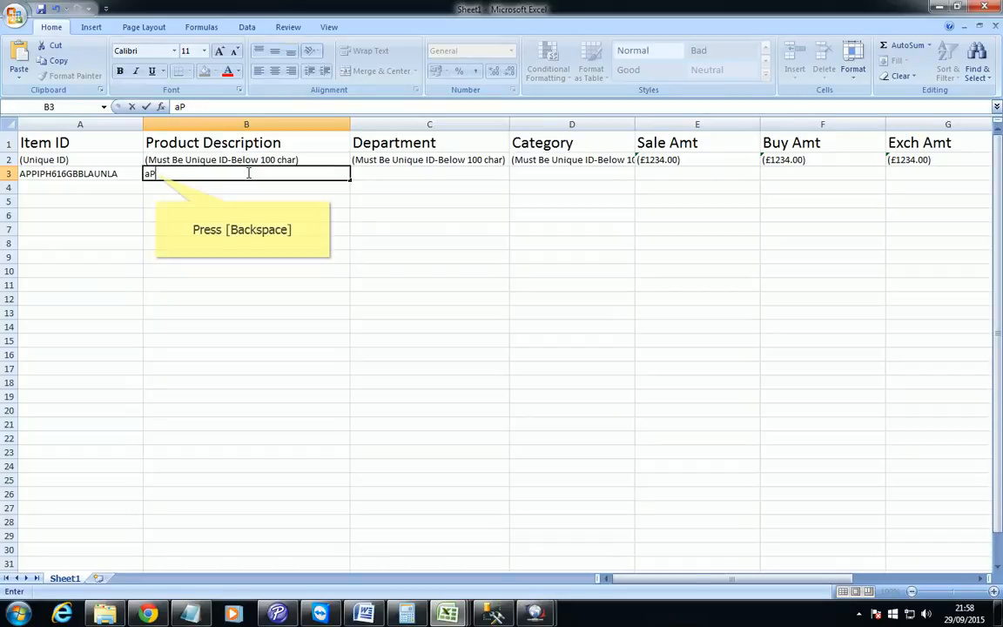
{"action": "key", "text": "BackSpace"}
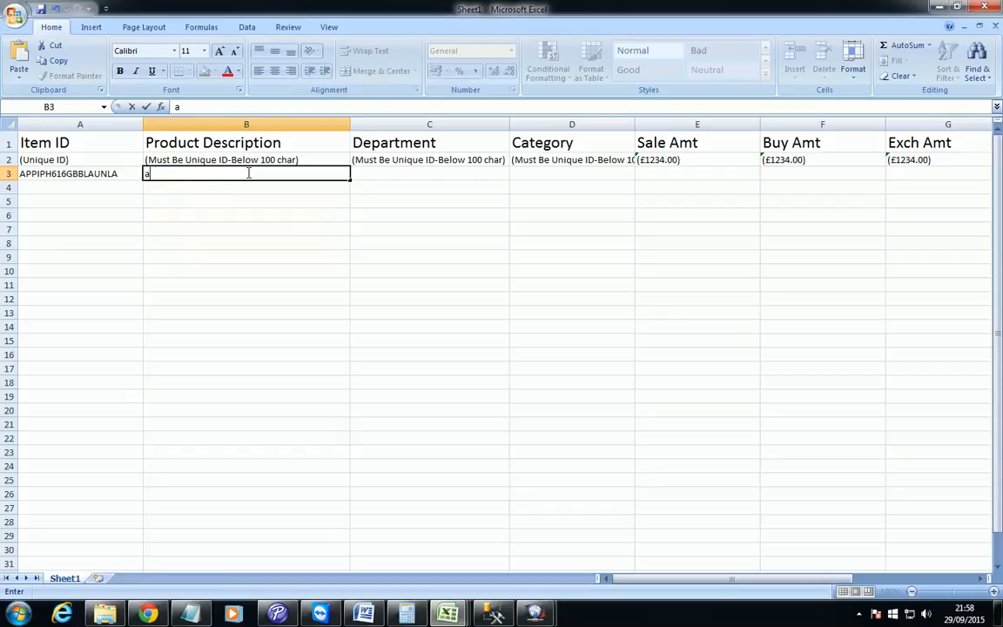
{"action": "key", "text": "BackSpace"}
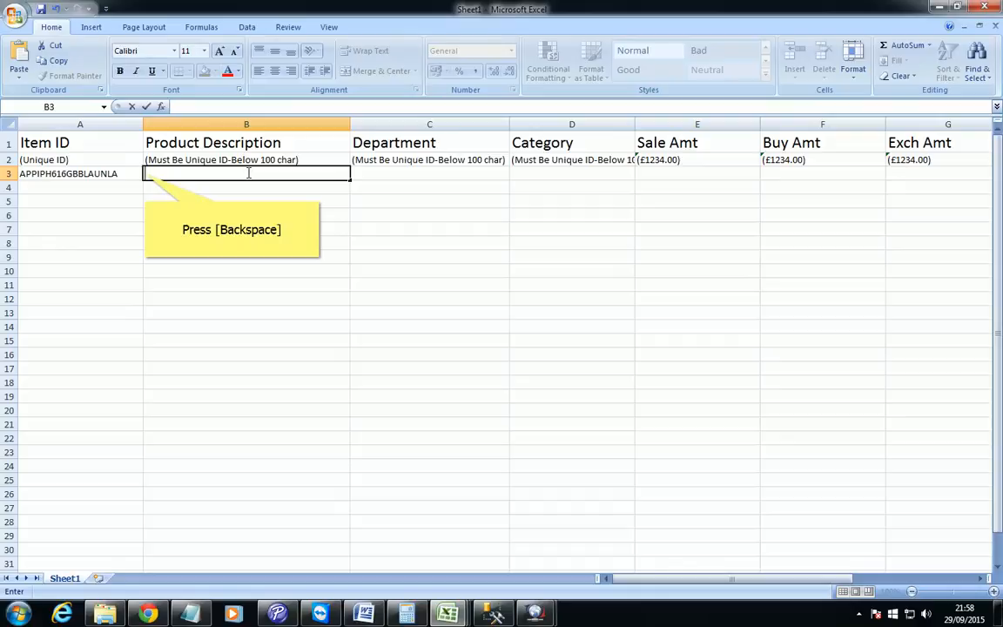
{"action": "type", "text": "Apple iPh"}
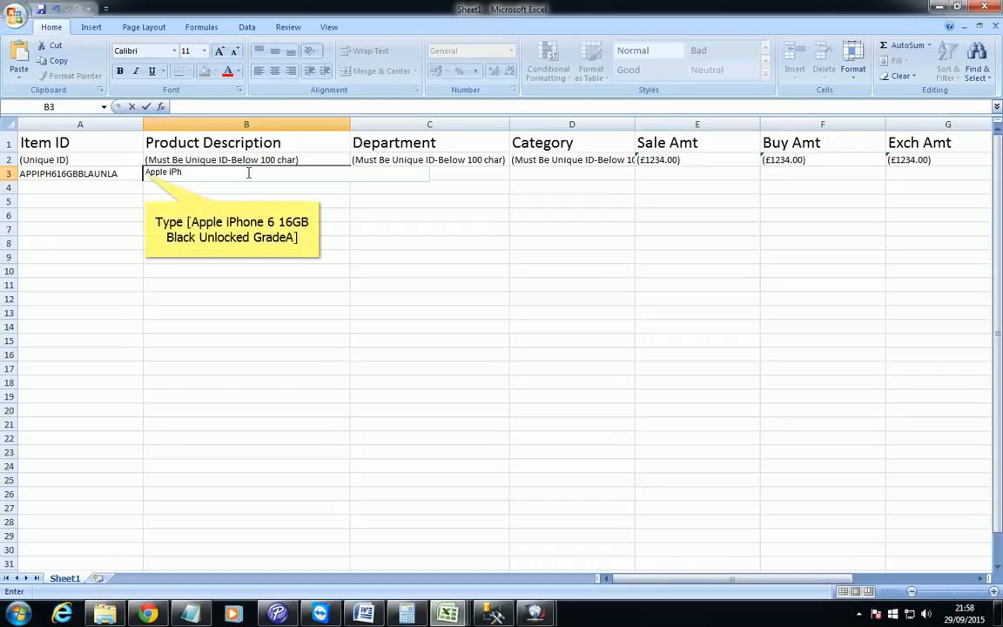
{"action": "type", "text": "one 6 16GB Black Unlocked"}
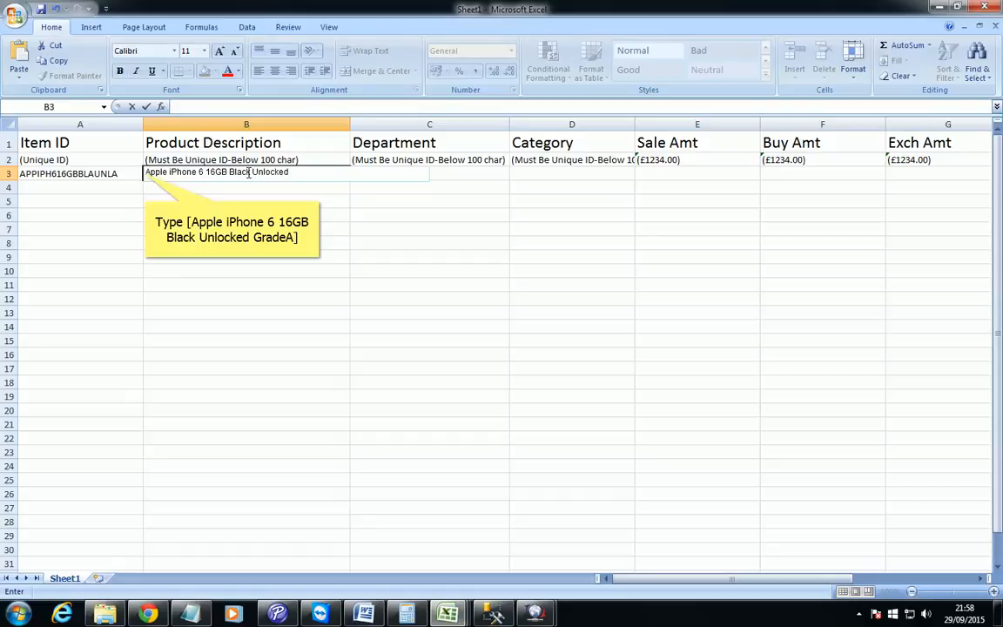
{"action": "type", "text": " GradeA"}
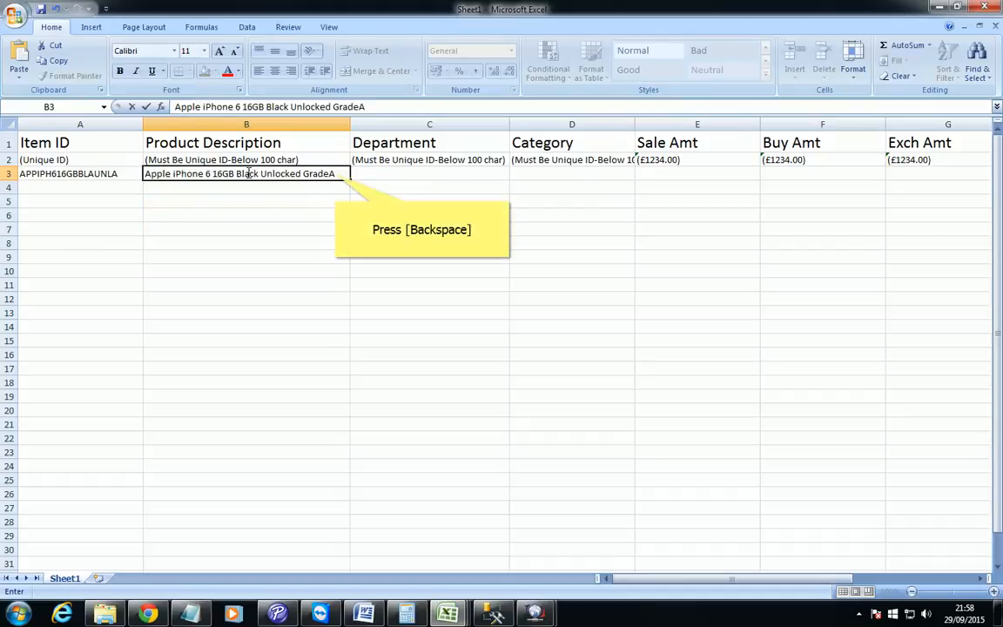
{"action": "key", "text": "BackSpace"}
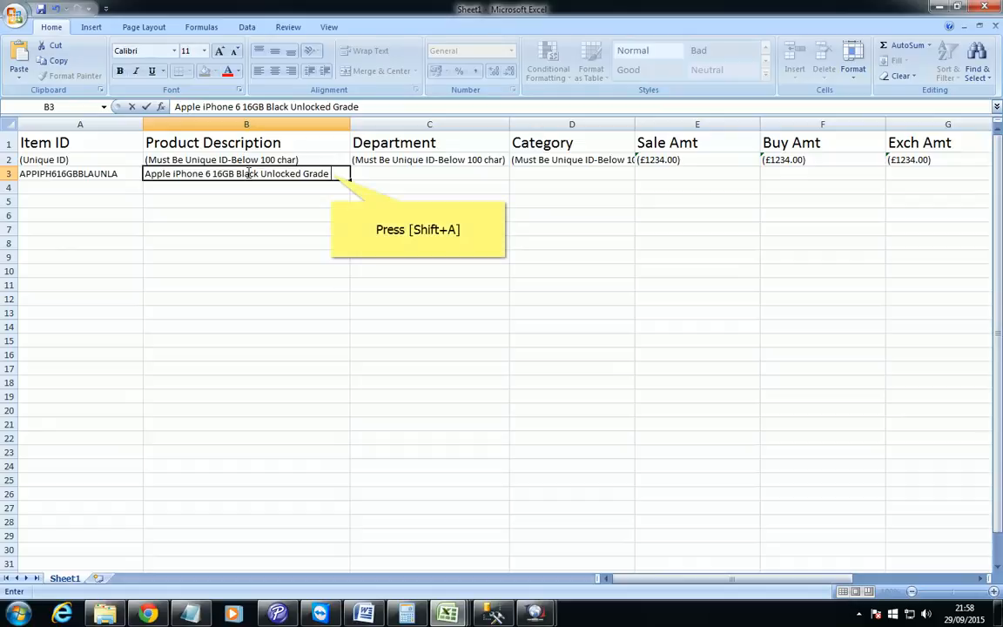
{"action": "type", "text": "A"}
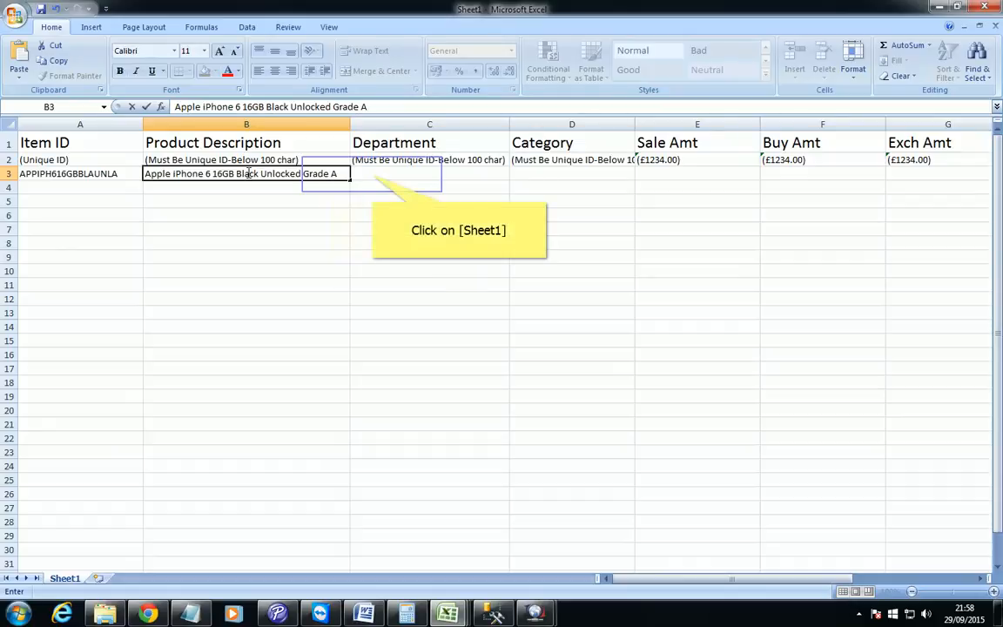
Step: Enter Mobile Phone as the item's department in cell C3
{"action": "left_click", "coordinate": [373, 174]}
{"action": "type", "text": "Mob"}
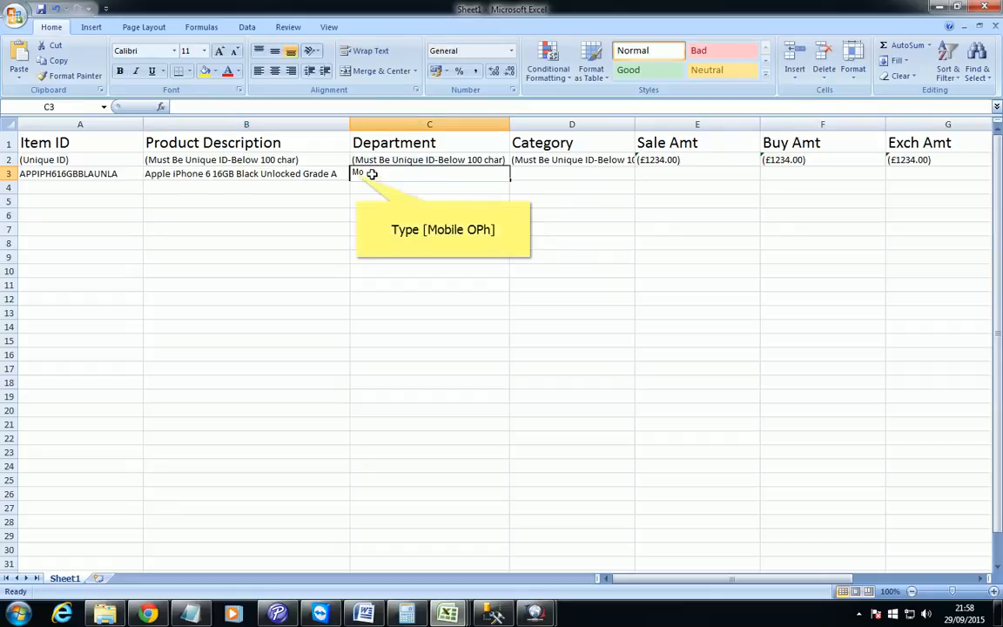
{"action": "type", "text": "ile OPh"}
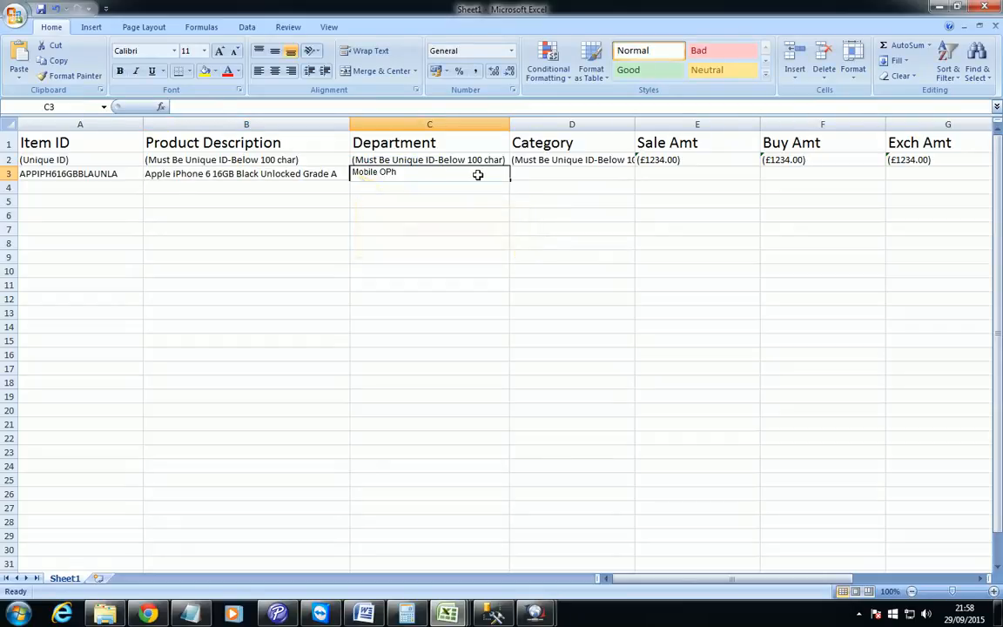
{"action": "key", "text": "BackSpace"}
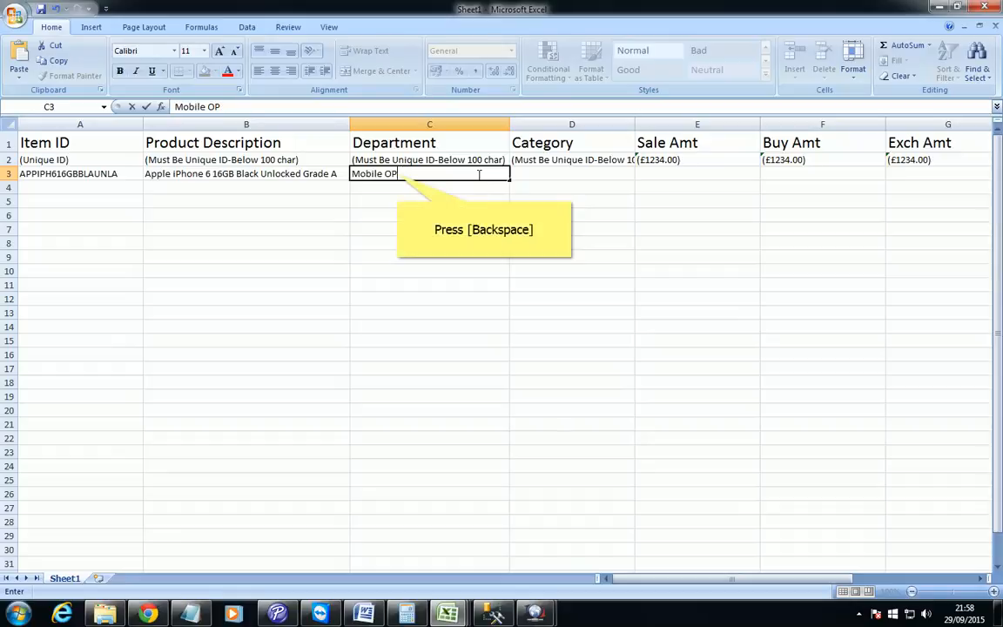
{"action": "key", "text": "BackSpace"}
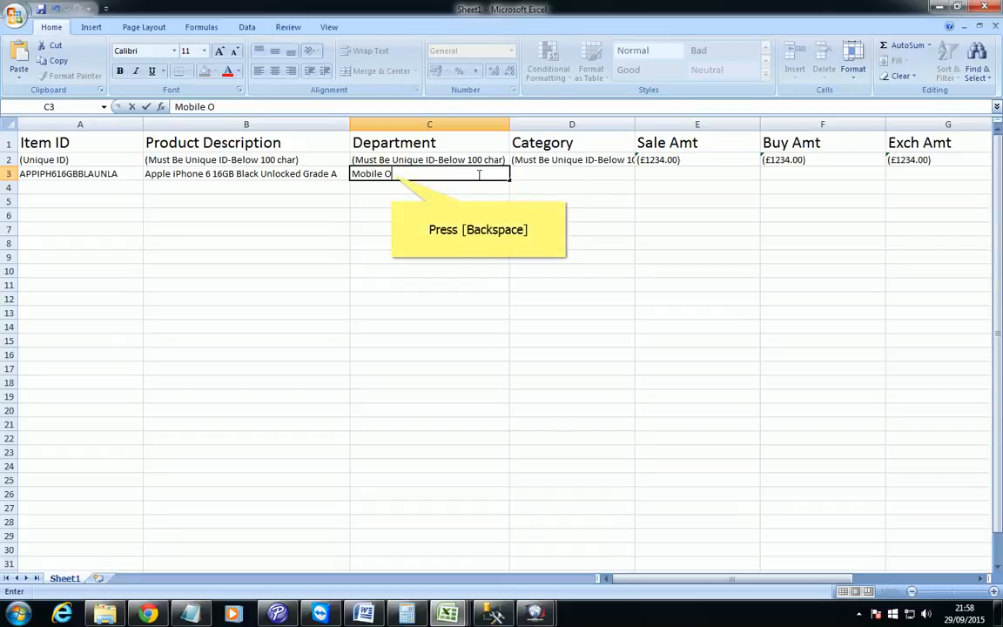
{"action": "key", "text": "BackSpace"}
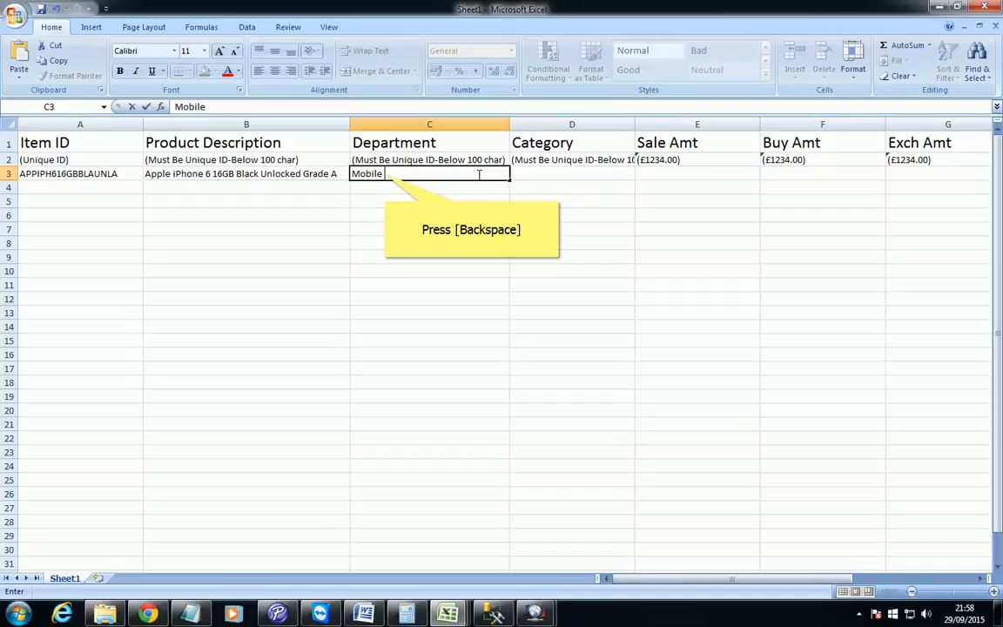
{"action": "key", "text": "BackSpace"}
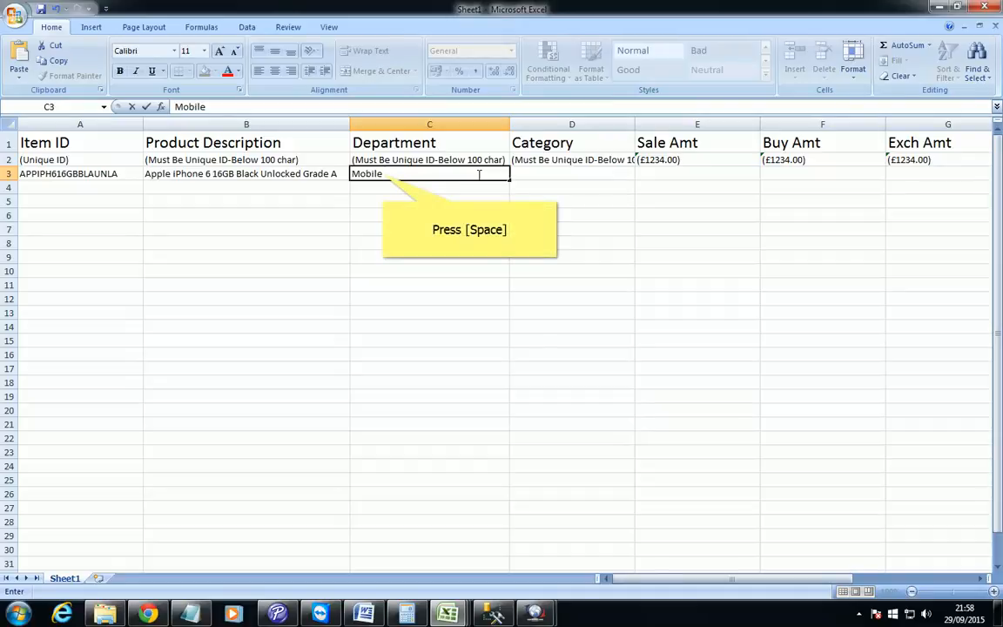
{"action": "type", "text": "P"}
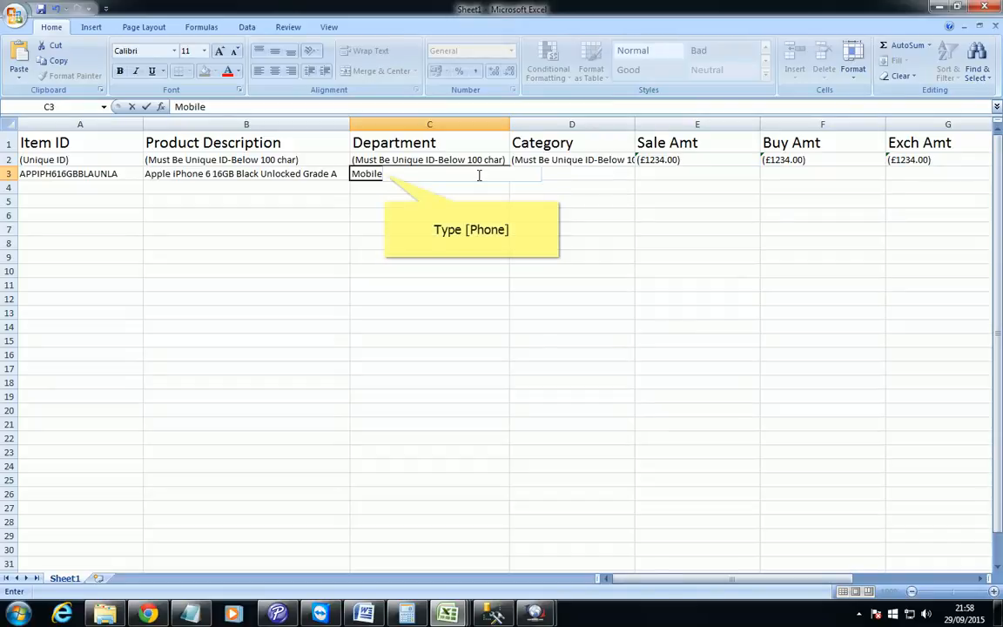
{"action": "type", "text": "hone"}
{"action": "key", "text": "Tab"}
Step: Enter Apple as the item's category in cell D3
{"action": "type", "text": "A"}
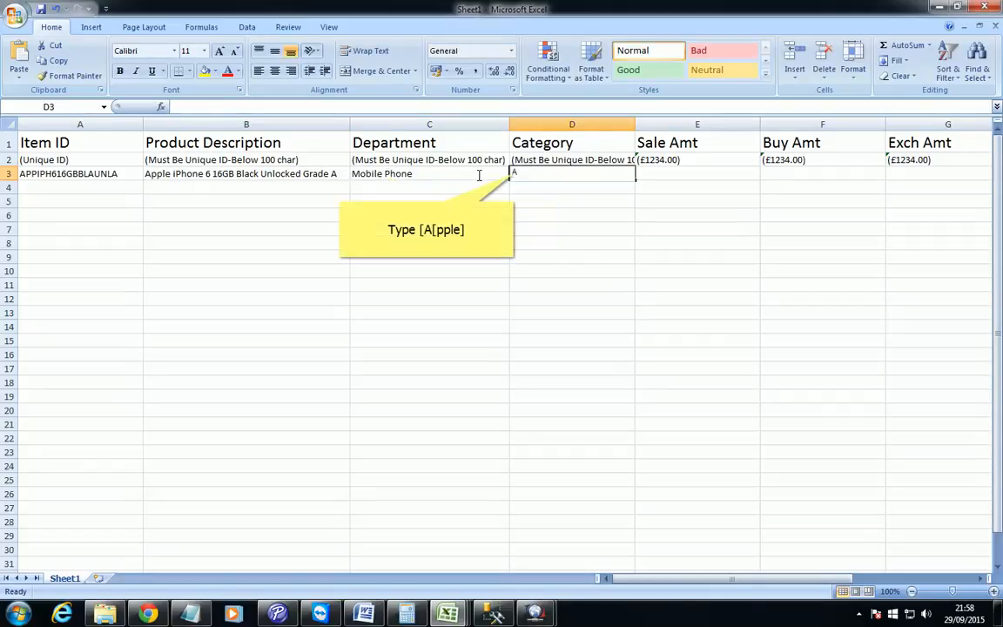
{"action": "type", "text": "[pple"}
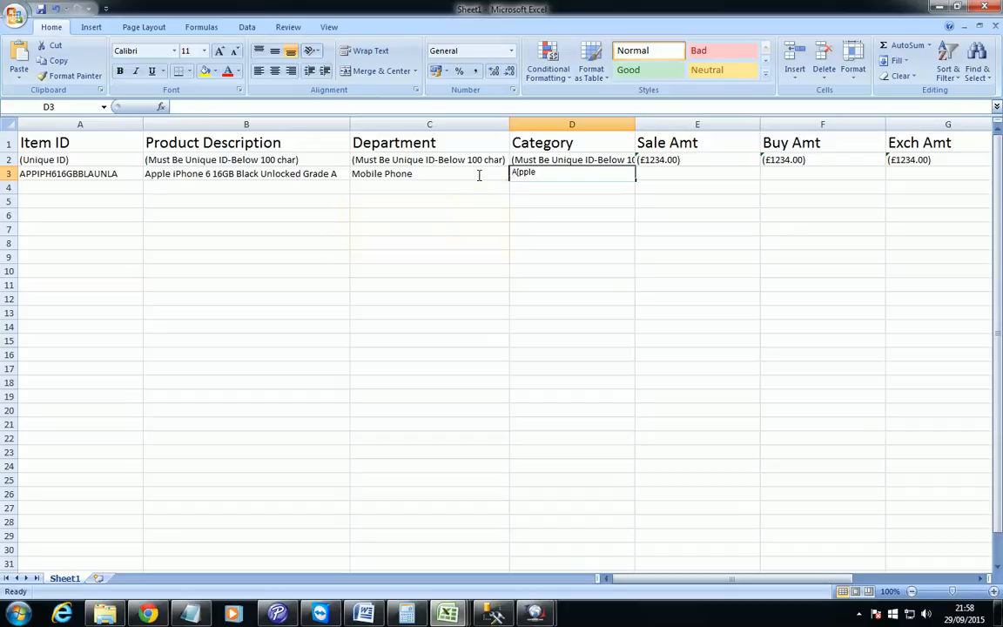
{"action": "key", "text": "BackSpace"}
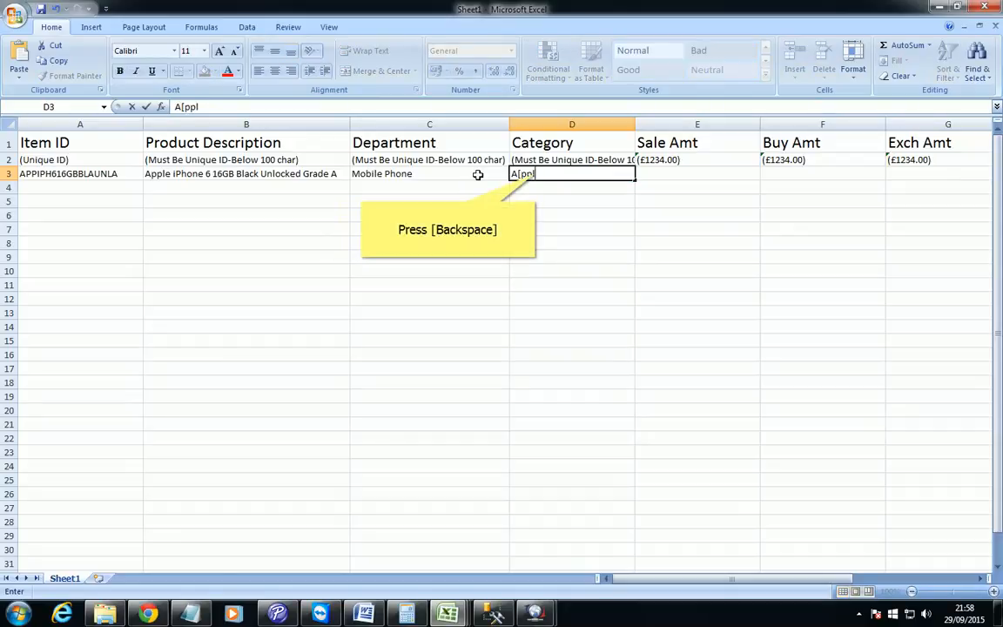
{"action": "key", "text": "BackSpace"}
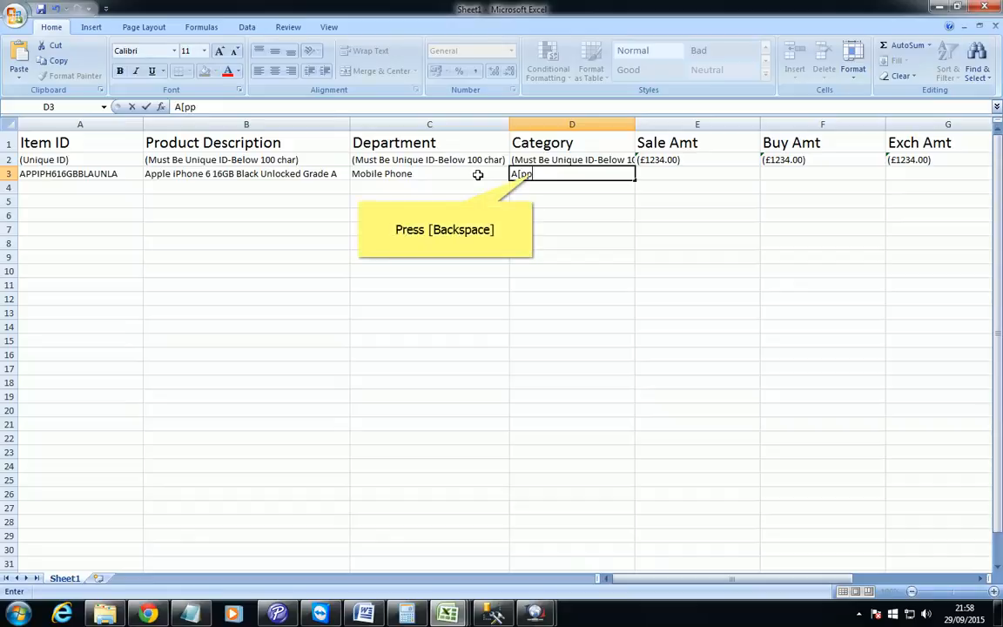
{"action": "key", "text": "BackSpace"}
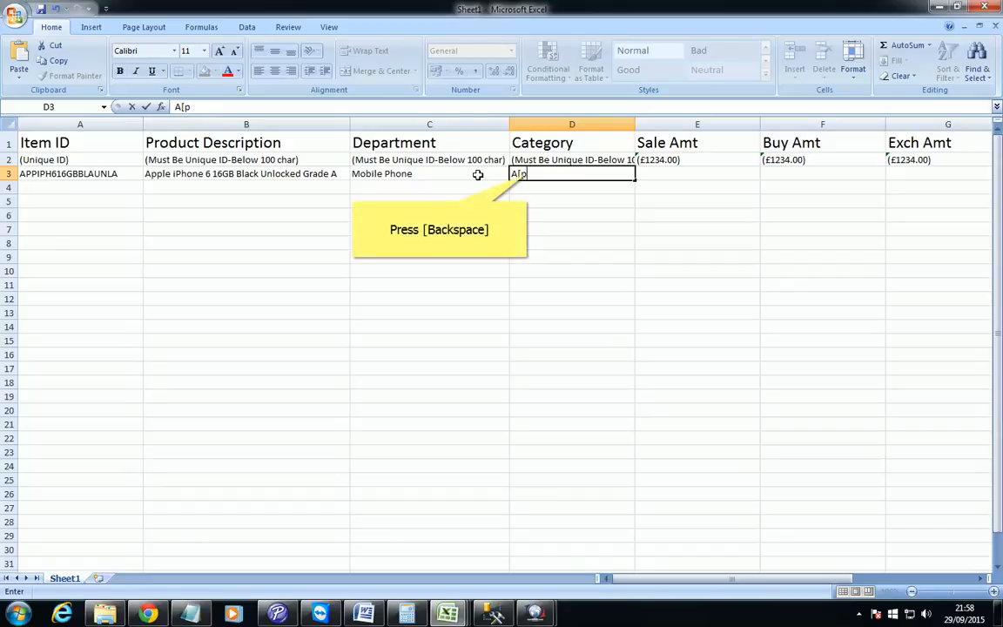
{"action": "key", "text": "BackSpace"}
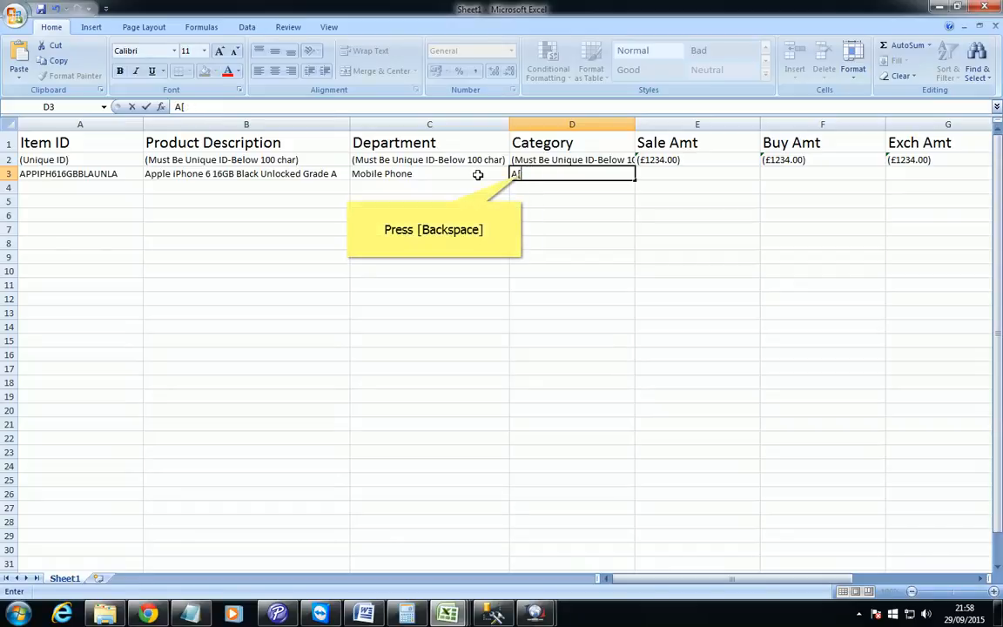
{"action": "key", "text": "BackSpace"}
{"action": "type", "text": "pop"}
{"action": "type", "text": "pople"}
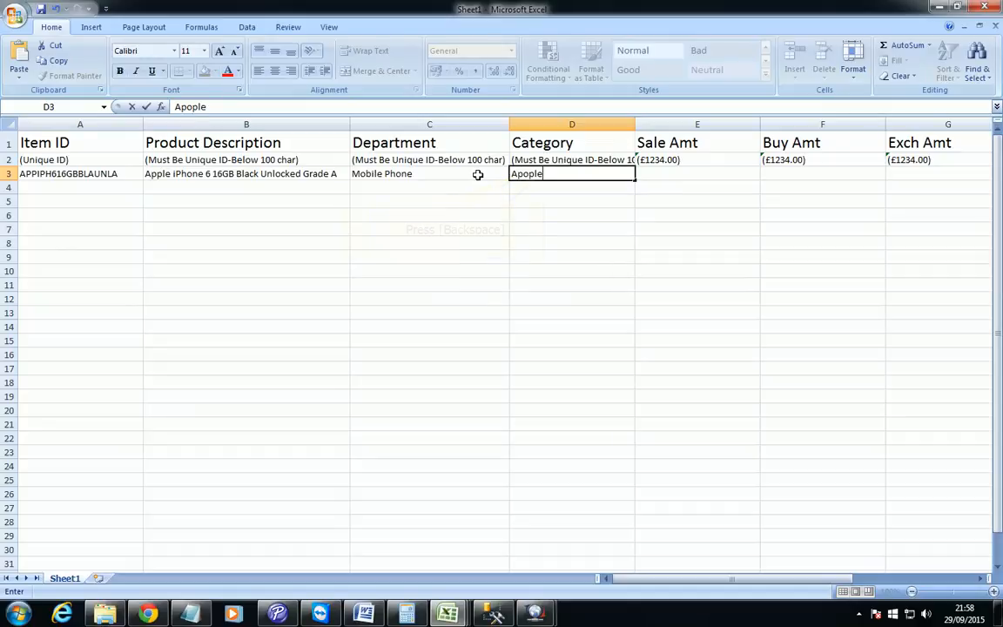
{"action": "key", "text": "BackSpace"}
{"action": "key", "text": "BackSpace"}
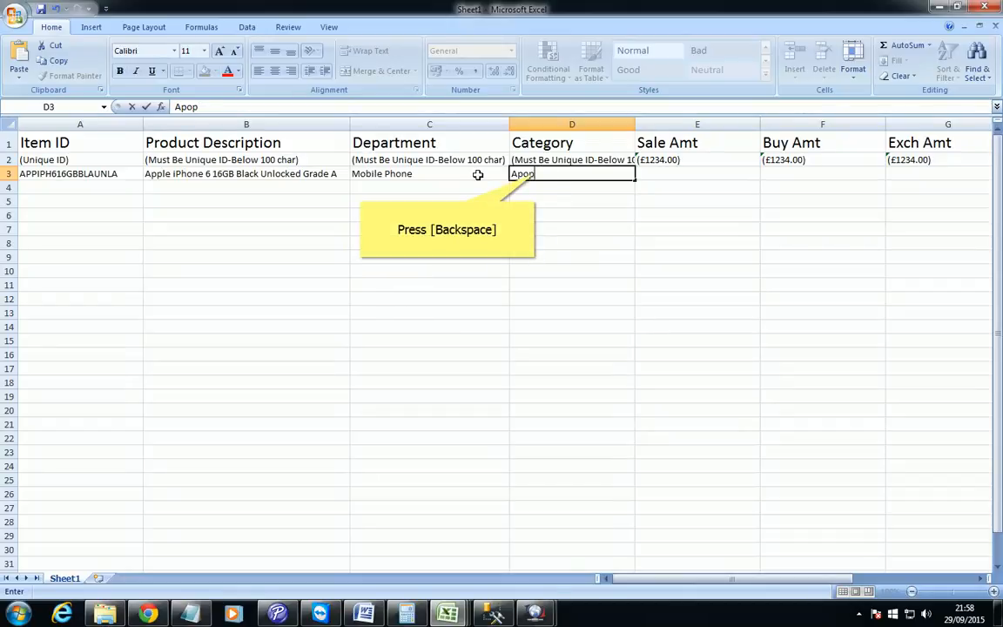
{"action": "key", "text": "BackSpace"}
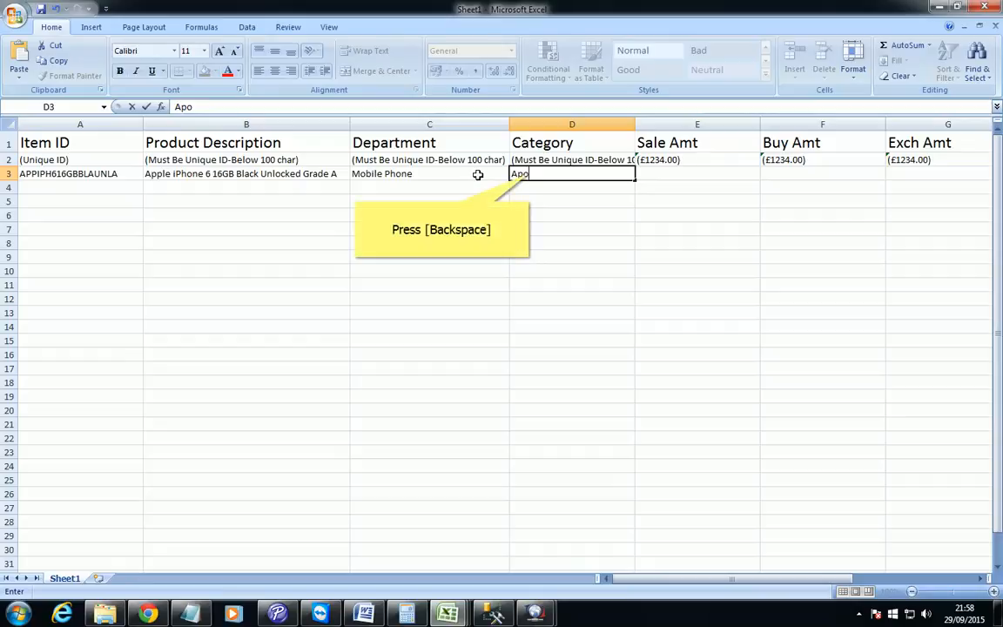
{"action": "key", "text": "BackSpace"}
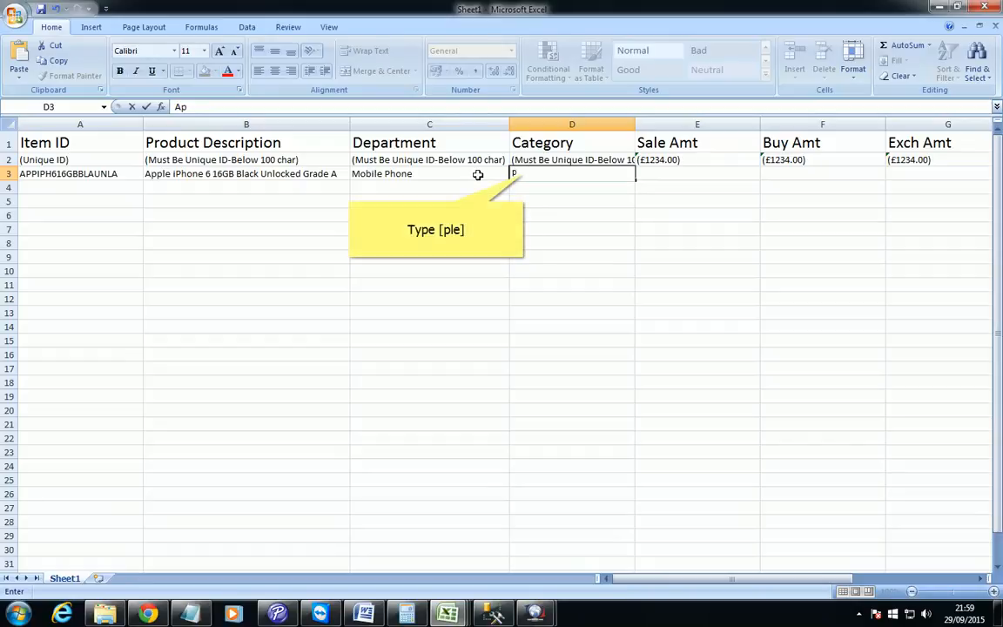
{"action": "type", "text": "ple"}
{"action": "key", "text": "Tab"}
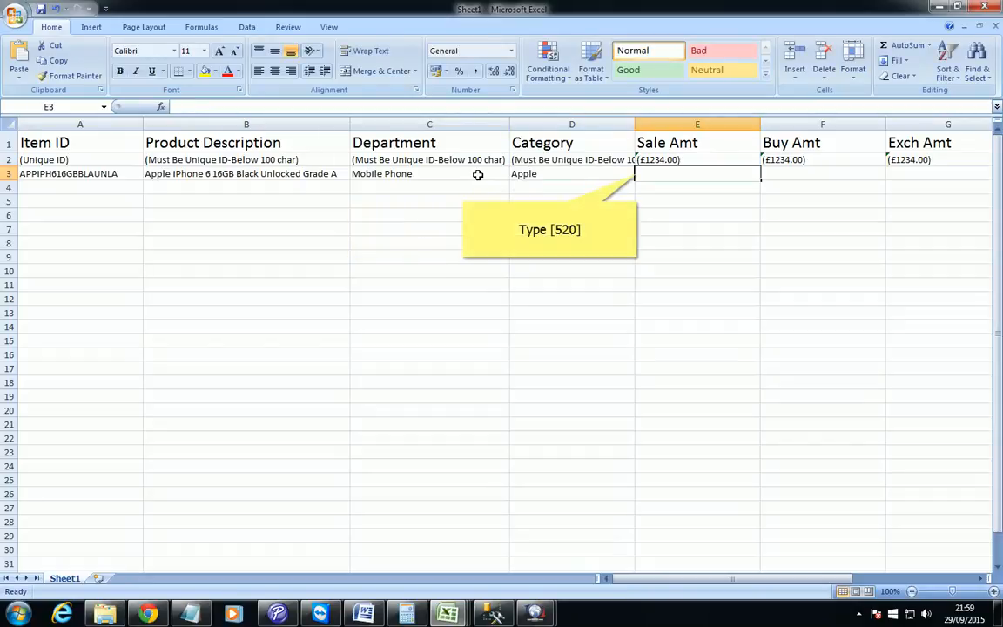
Step: Enter a sale amount of 520 in E3 and a buy amount of 290 in F3
{"action": "type", "text": "520"}
{"action": "key", "text": "Tab"}
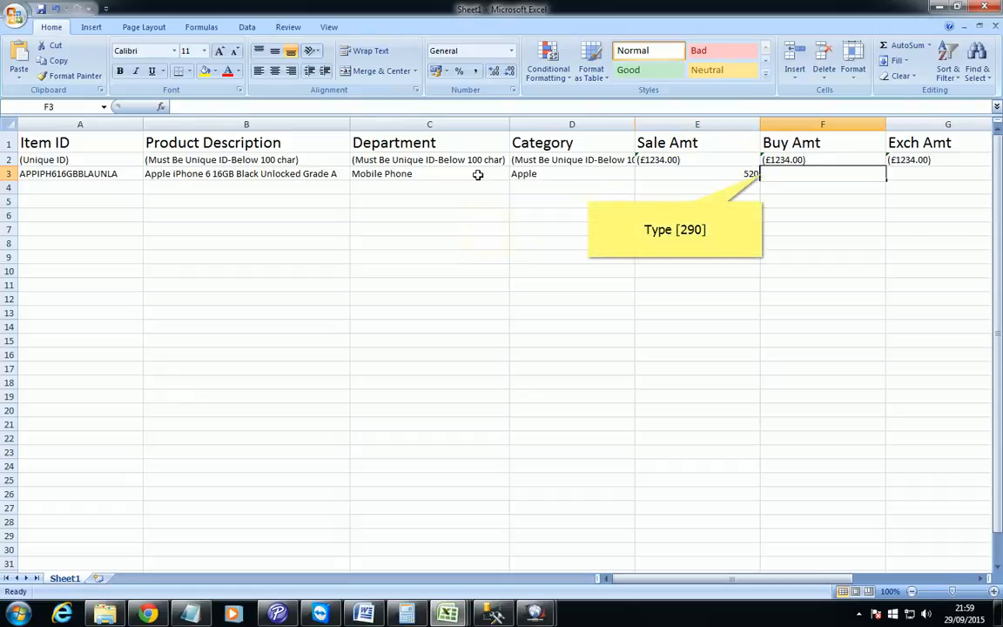
{"action": "type", "text": "290"}
{"action": "key", "text": "Tab"}
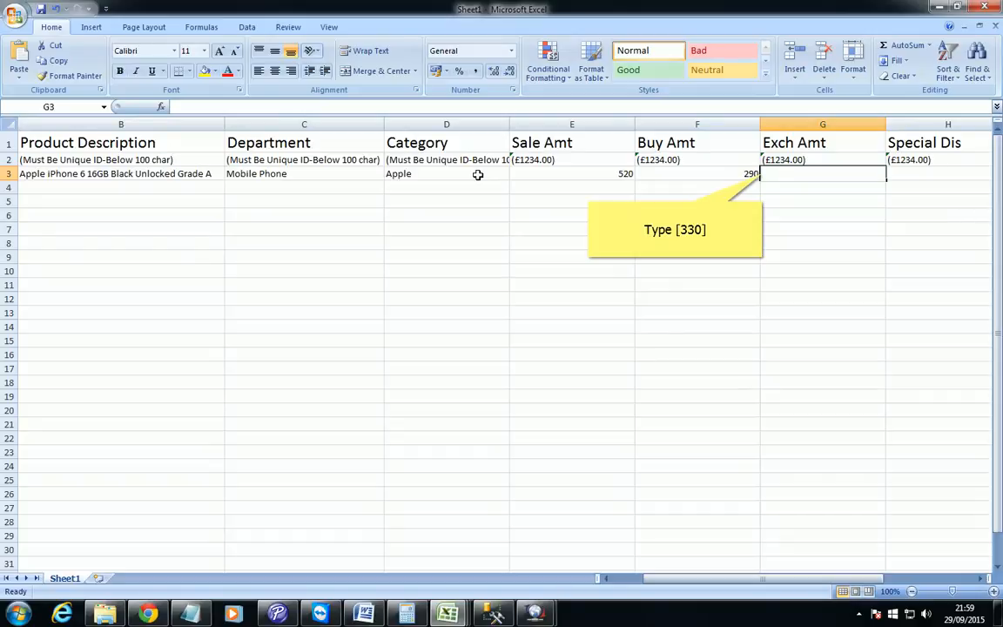
Step: Enter an exchange amount of 330 in G3 and a special discount of 20 in H3
{"action": "type", "text": "330"}
{"action": "key", "text": "Tab"}
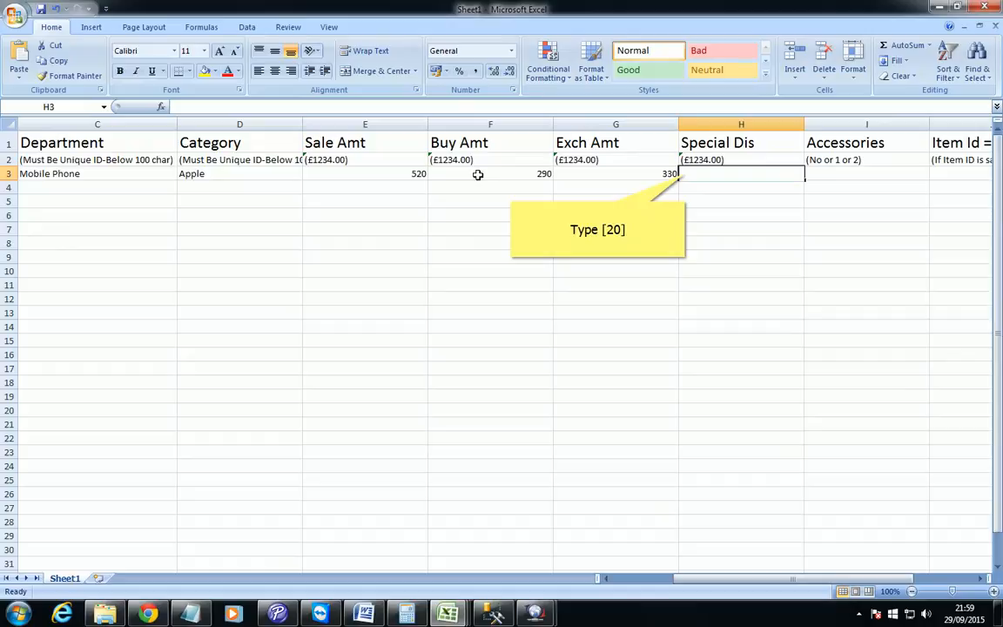
{"action": "type", "text": "2"}
{"action": "type", "text": "0"}
{"action": "key", "text": "Tab"}
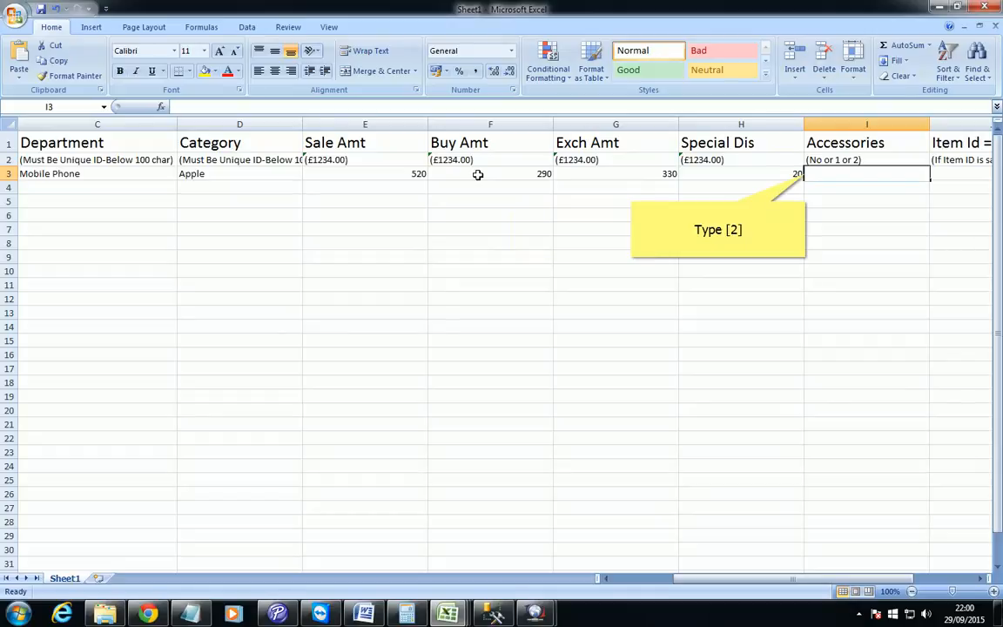
Step: Enter 2 for Accessories in I3 and NO for Item Id = S/No in J3
{"action": "type", "text": "2"}
{"action": "key", "text": "Tab"}
{"action": "type", "text": "N"}
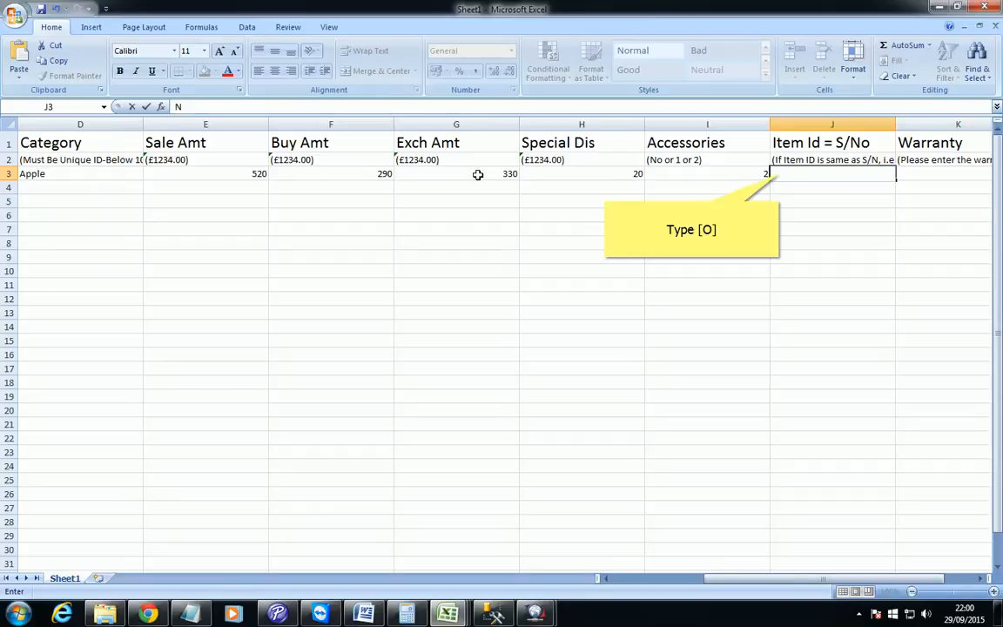
{"action": "type", "text": "O"}
{"action": "key", "text": "Tab"}
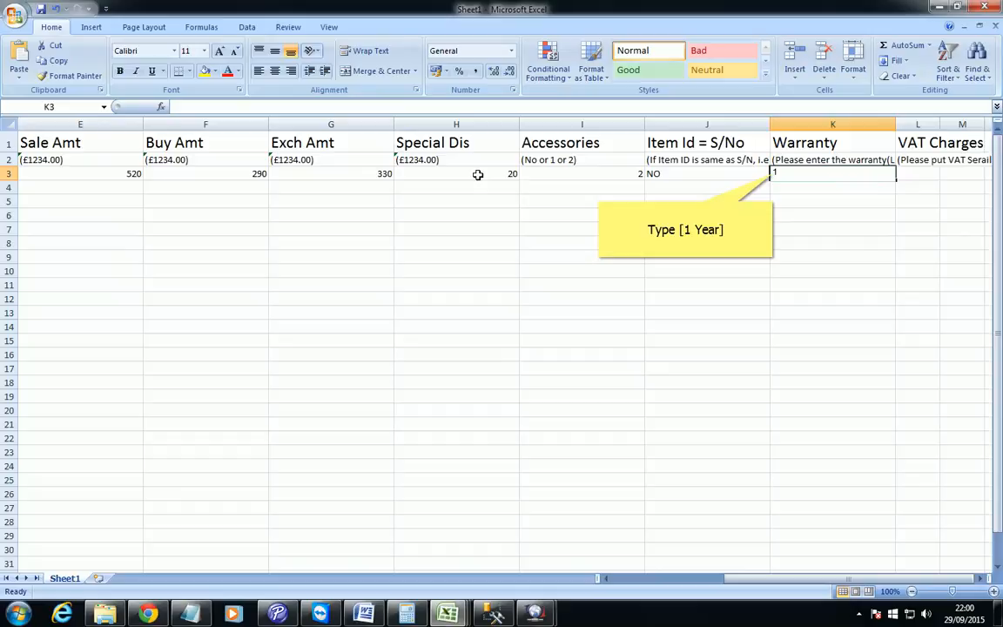
Step: Enter a warranty of 1 Year in K3 and a VAT charge of 20 in L3
{"action": "type", "text": "1 Year"}
{"action": "key", "text": "Tab"}
{"action": "type", "text": "2"}
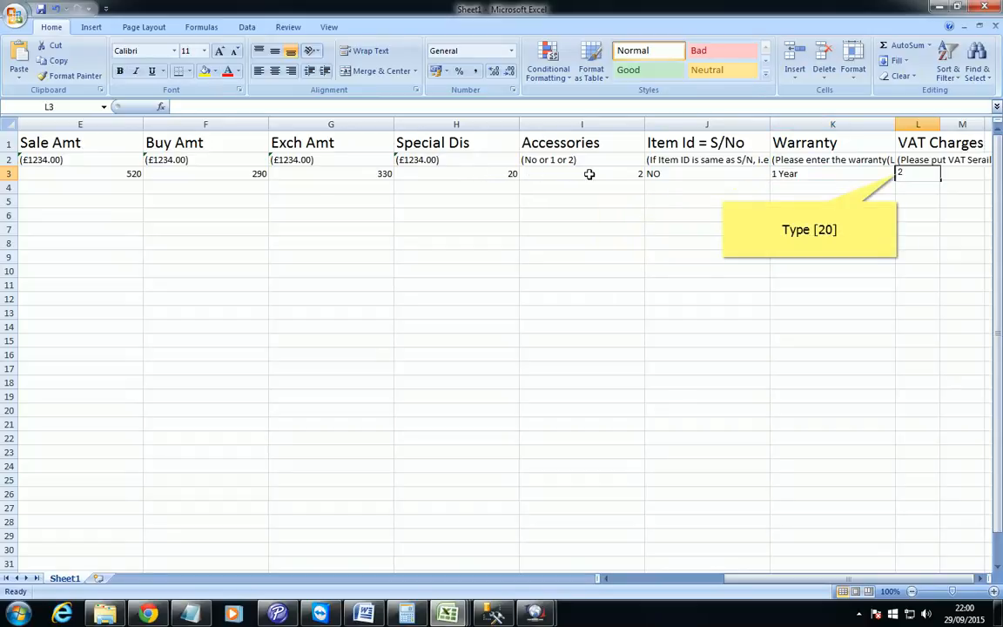
{"action": "type", "text": "0"}
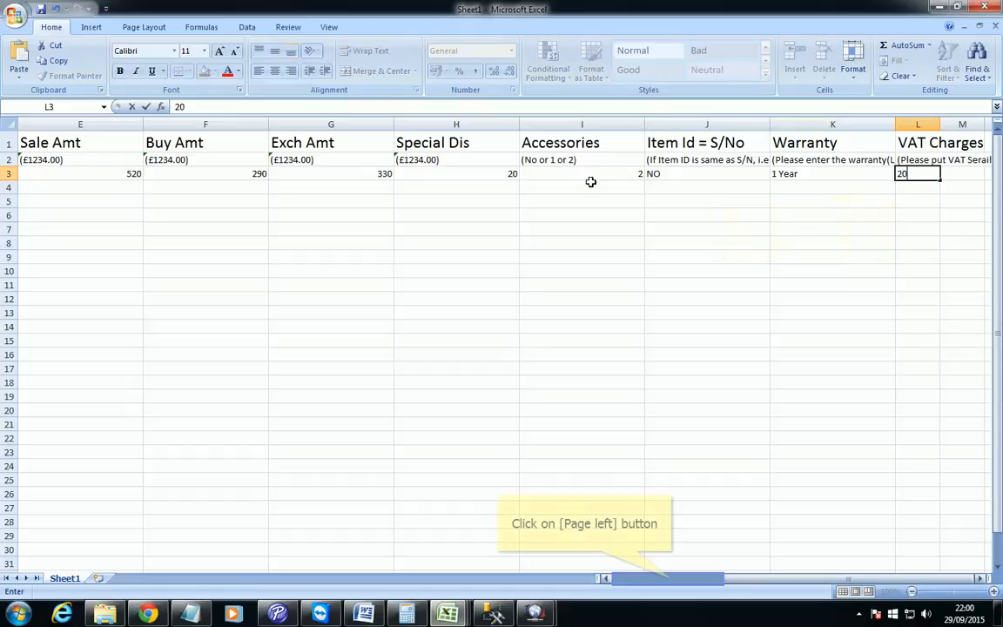
Step: Copy the whole iPhone product record in row 3 into rows 4 and 5
{"action": "left_click", "coordinate": [672, 579]}
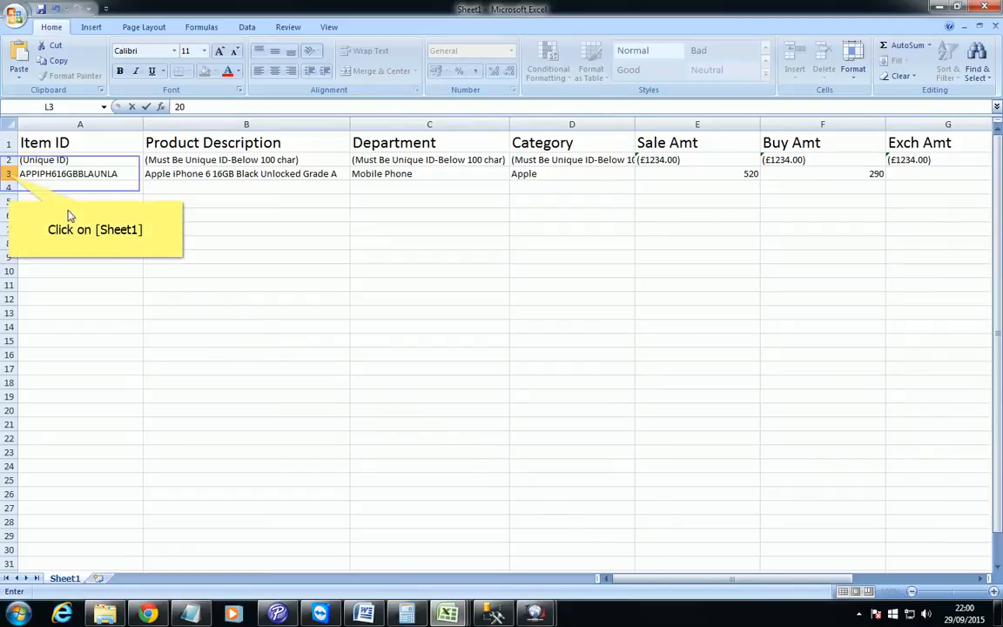
{"action": "left_click", "coordinate": [7, 174]}
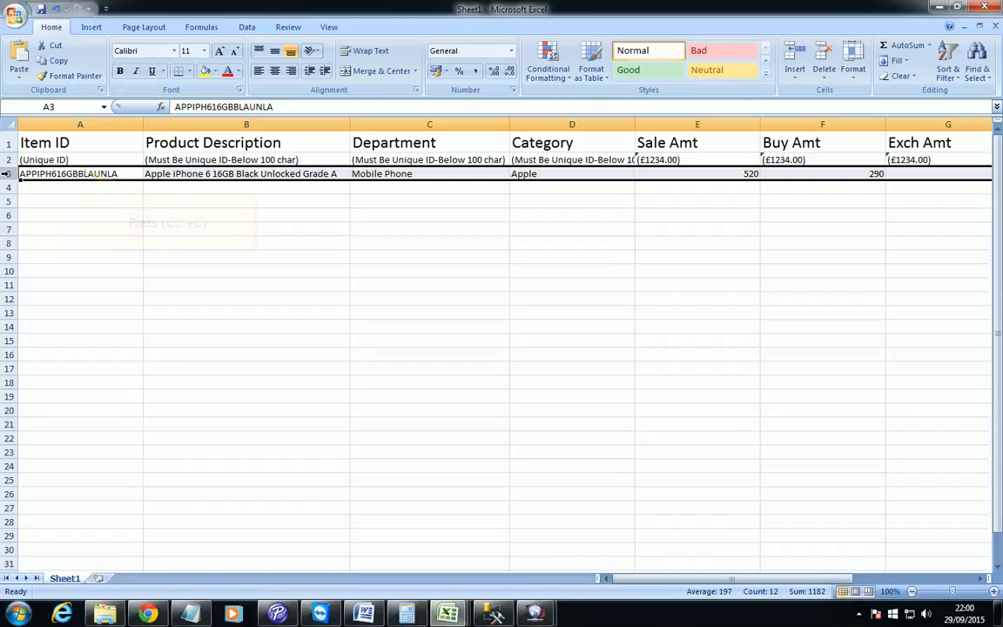
{"action": "key", "text": "ctrl+c"}
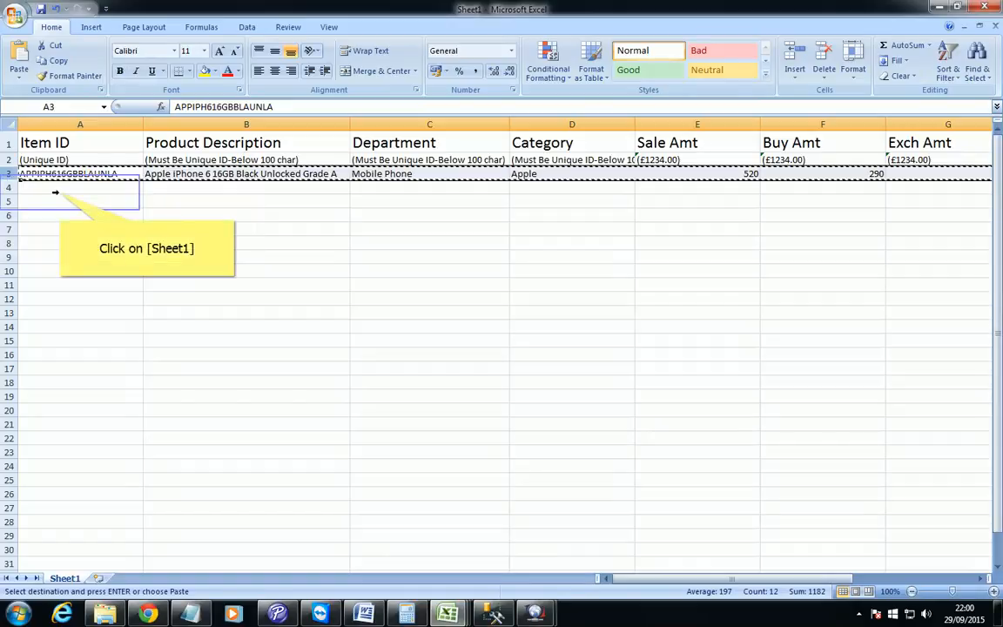
{"action": "left_click", "coordinate": [59, 192]}
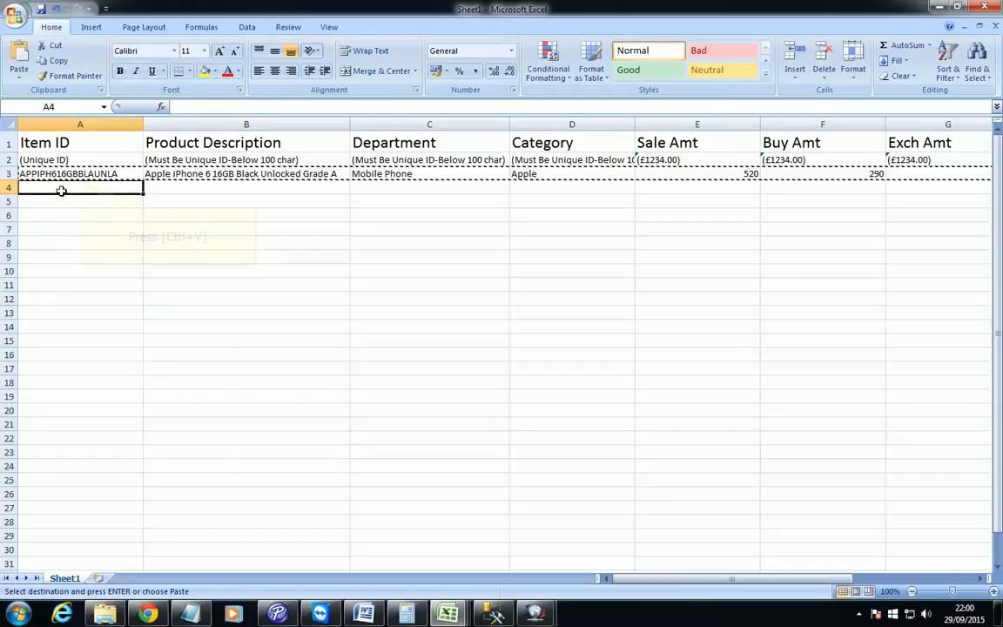
{"action": "key", "text": "ctrl+v"}
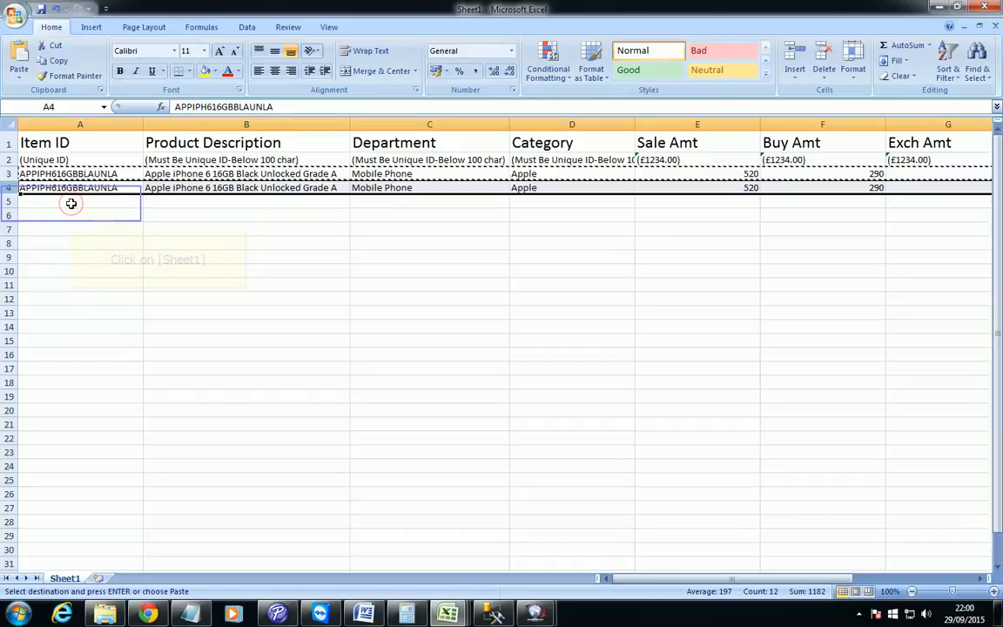
{"action": "left_click", "coordinate": [71, 202]}
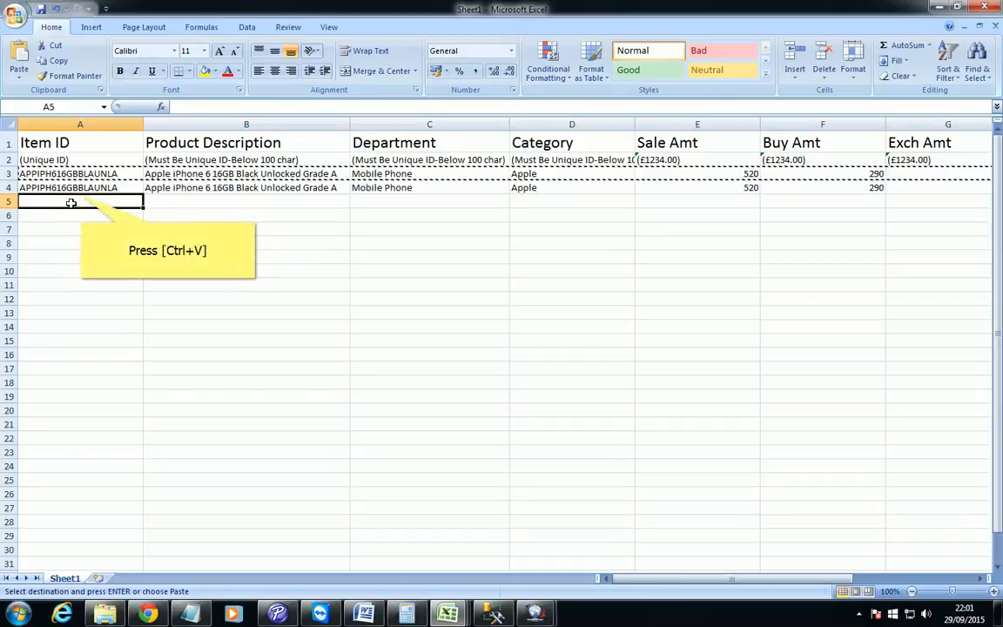
{"action": "key", "text": "ctrl+v"}
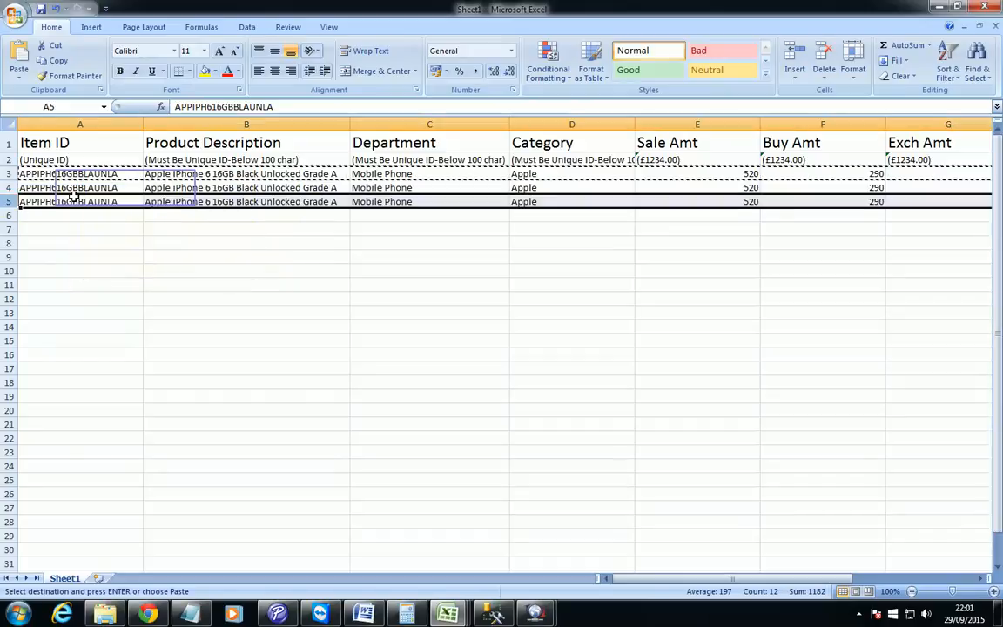
Step: Make the copied item IDs unique by changing A4 to APPIPH616GBBLAUNLB and A5 to APPIPH616GBBLAUNLC
{"action": "double_click", "coordinate": [123, 189]}
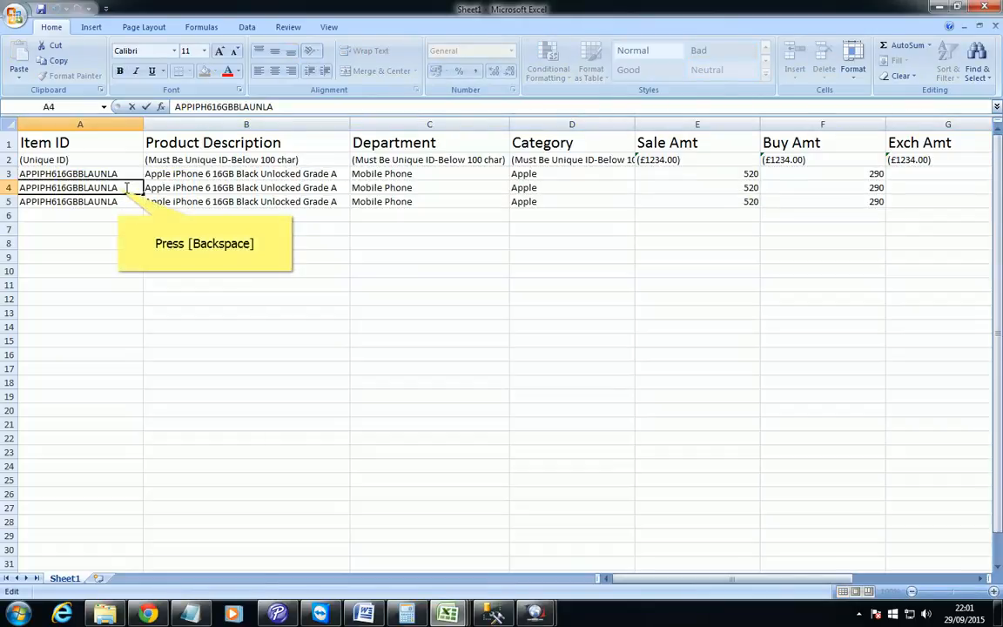
{"action": "key", "text": "BackSpace"}
{"action": "type", "text": "B"}
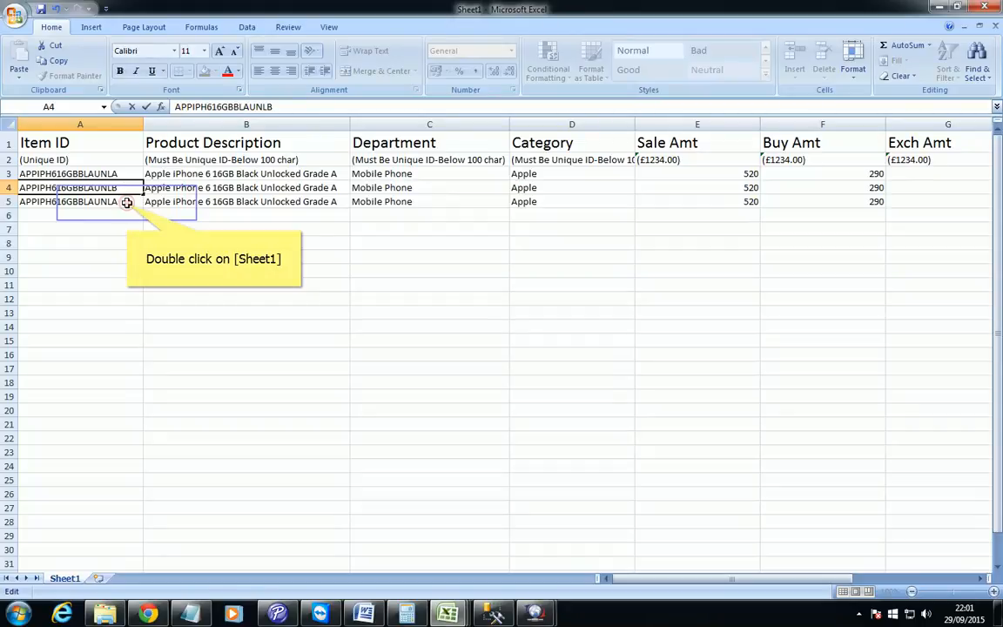
{"action": "double_click", "coordinate": [128, 202]}
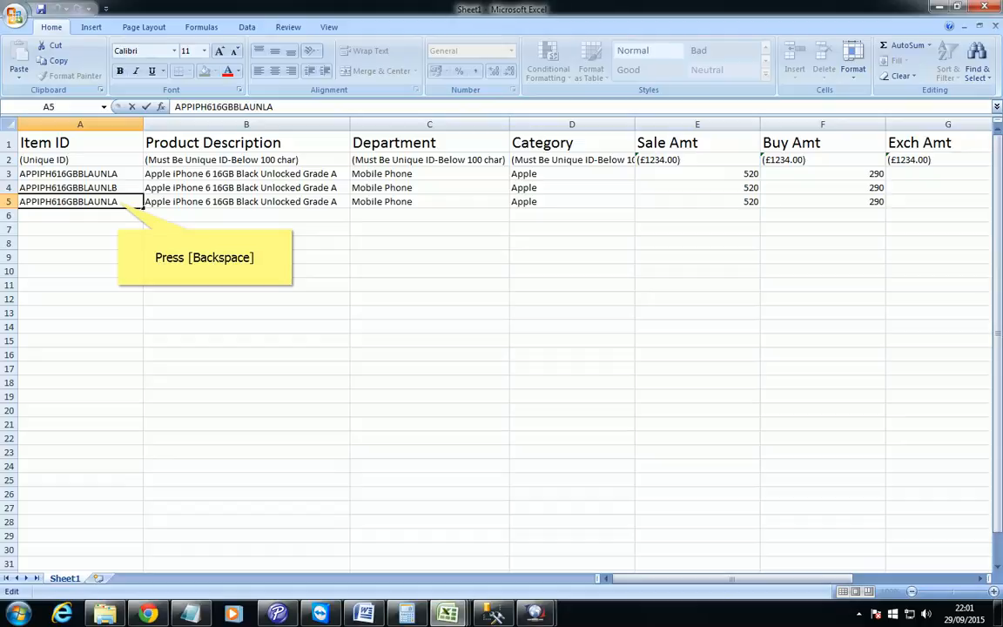
{"action": "key", "text": "BackSpace"}
{"action": "type", "text": "C"}
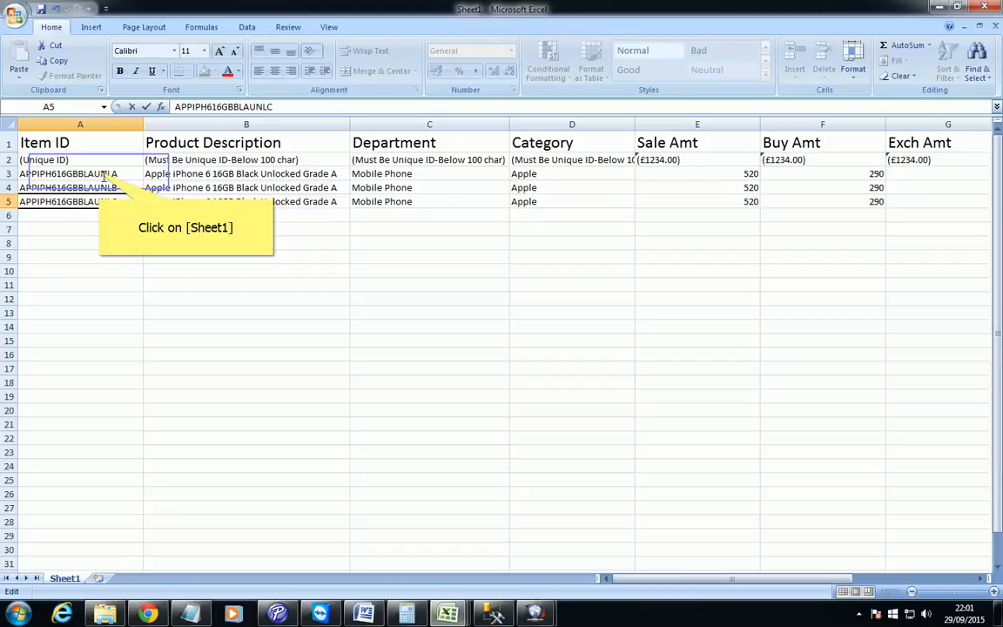
{"action": "left_click_drag", "start_coordinate": [100, 173], "coordinate": [97, 202]}
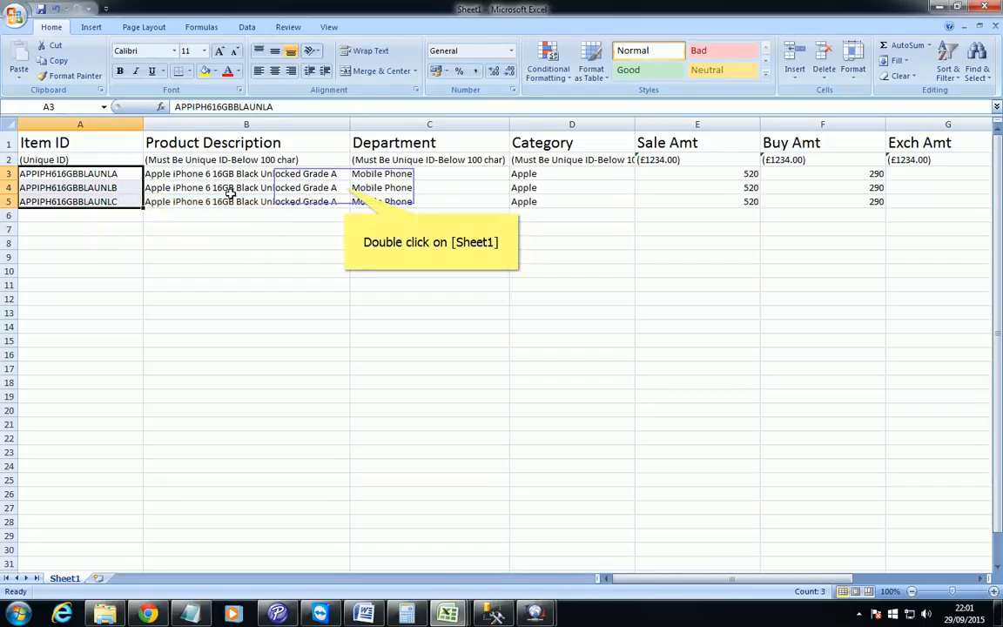
Step: Change the product description's grade to Grade B in B4 and Grade C in B5
{"action": "double_click", "coordinate": [345, 187]}
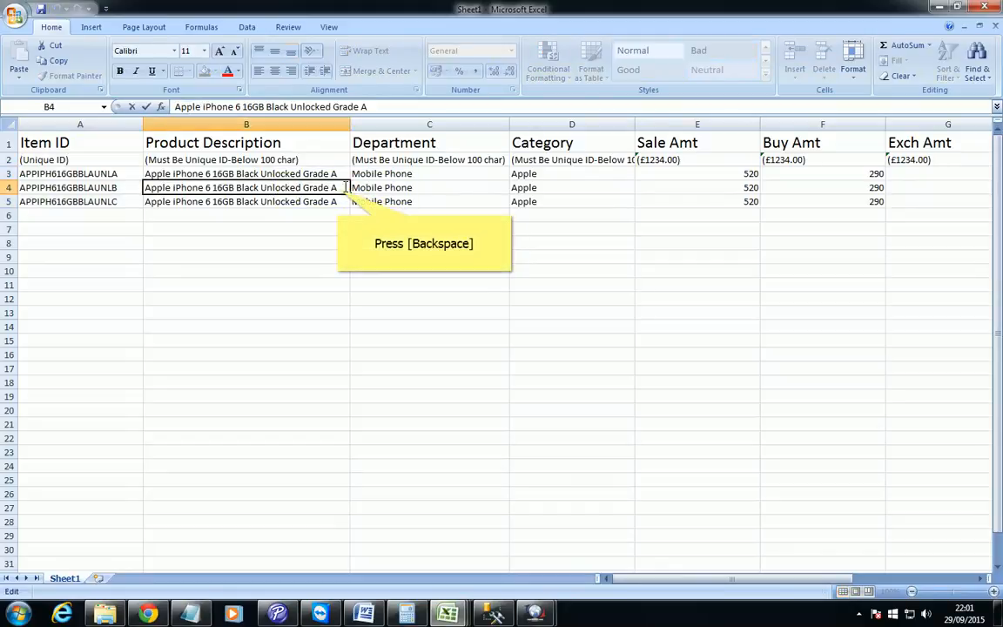
{"action": "key", "text": "BackSpace"}
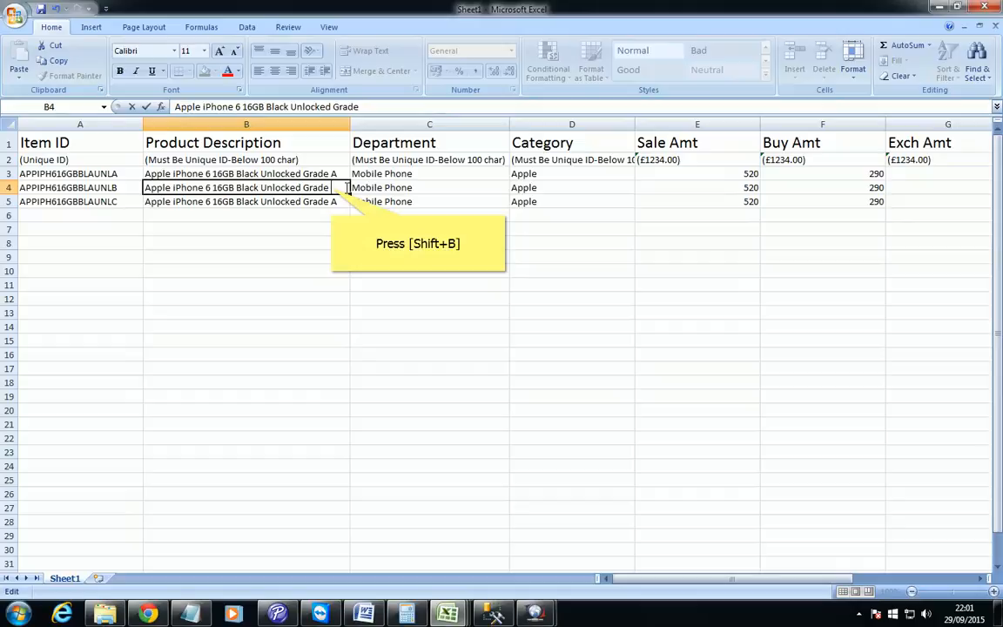
{"action": "type", "text": "B"}
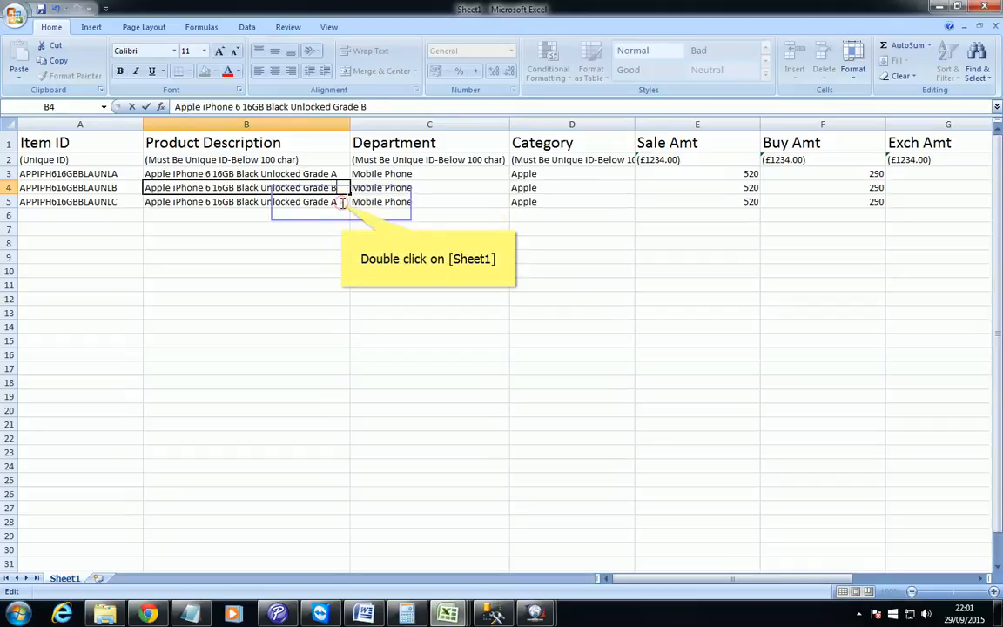
{"action": "double_click", "coordinate": [307, 201]}
{"action": "key", "text": "BackSpace"}
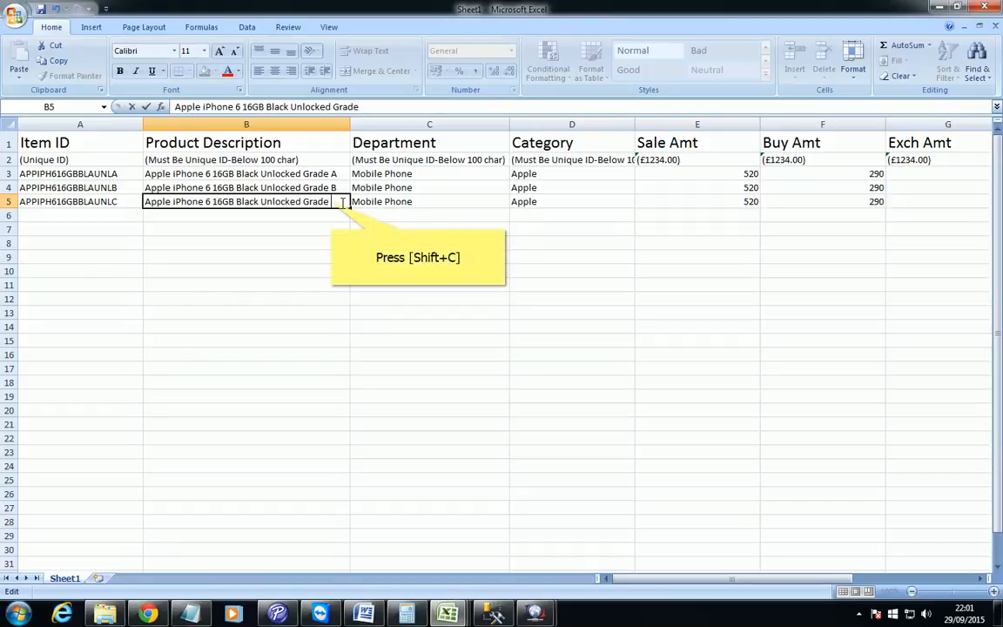
{"action": "type", "text": "C"}
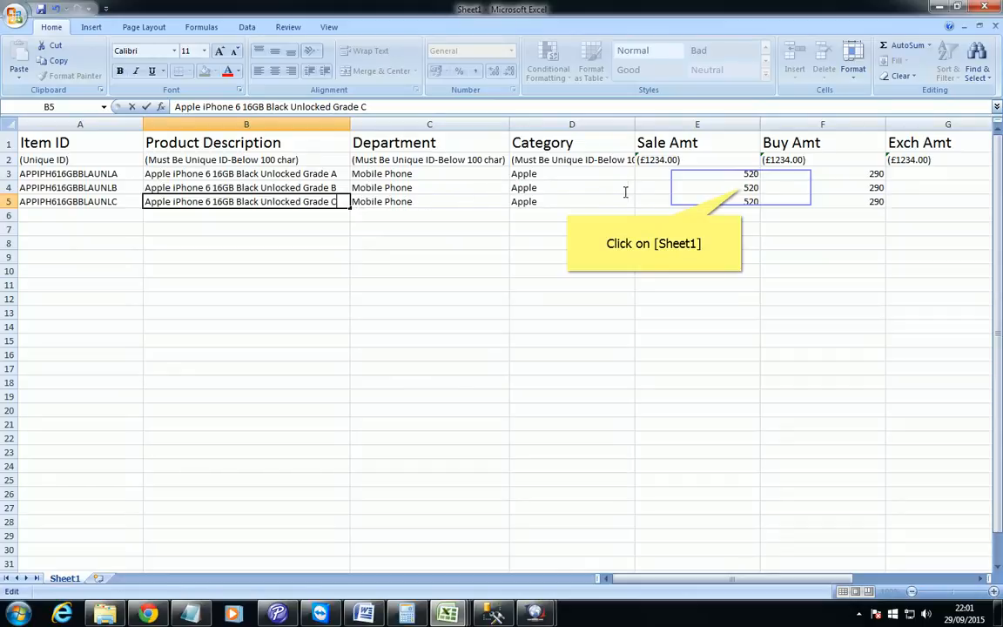
Step: Set the sale amount to 480 in E4 and 450 in E5
{"action": "left_click", "coordinate": [737, 188]}
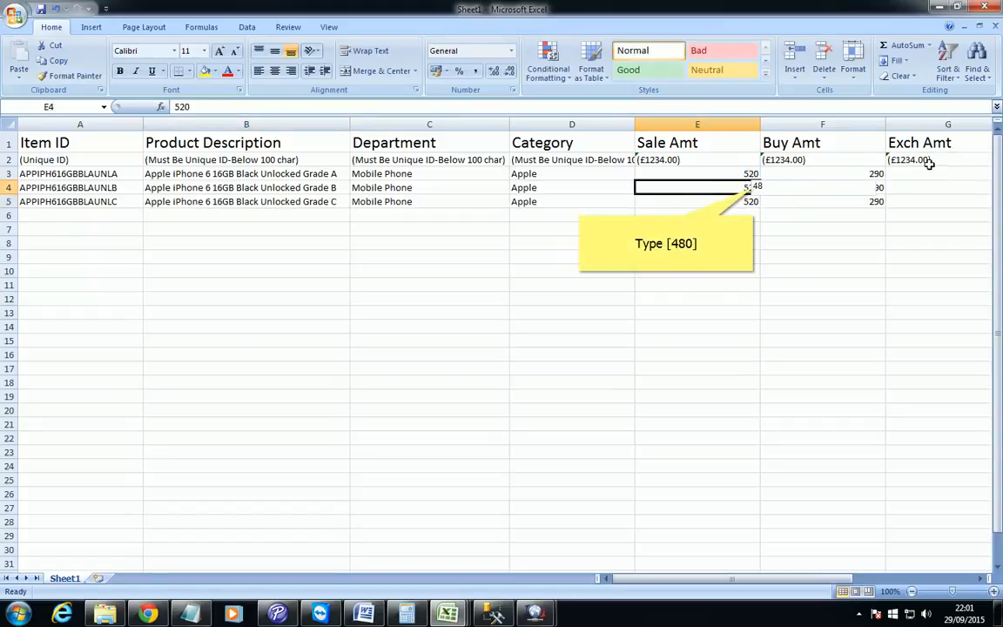
{"action": "type", "text": "480"}
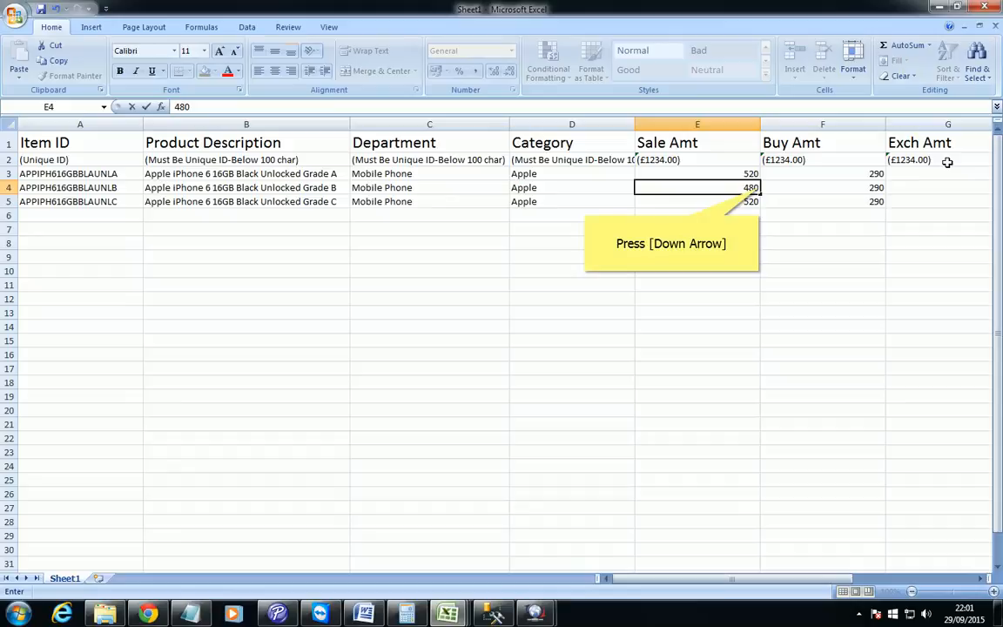
{"action": "key", "text": "Down"}
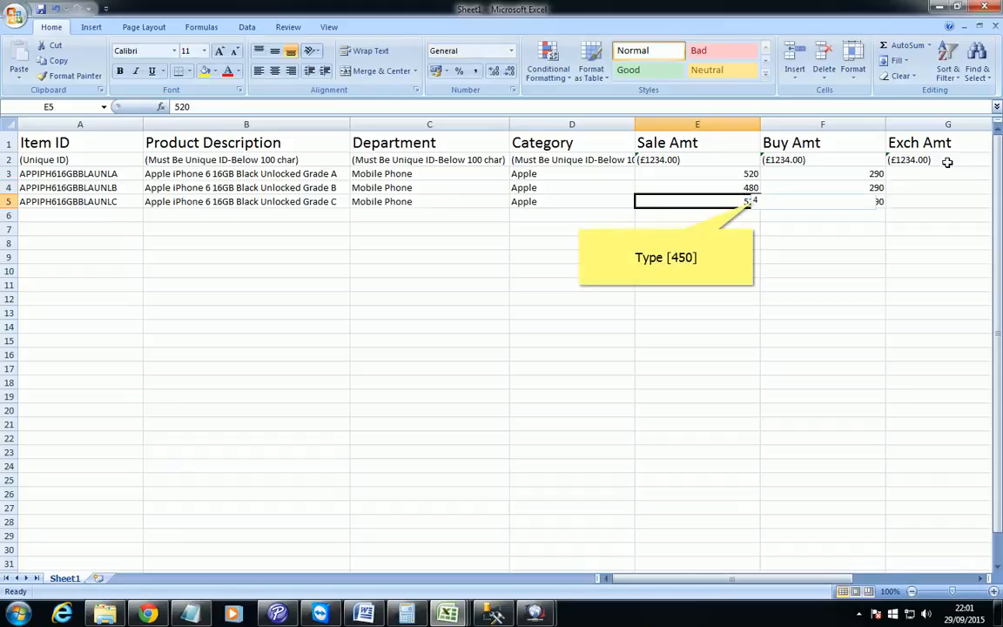
{"action": "type", "text": "450"}
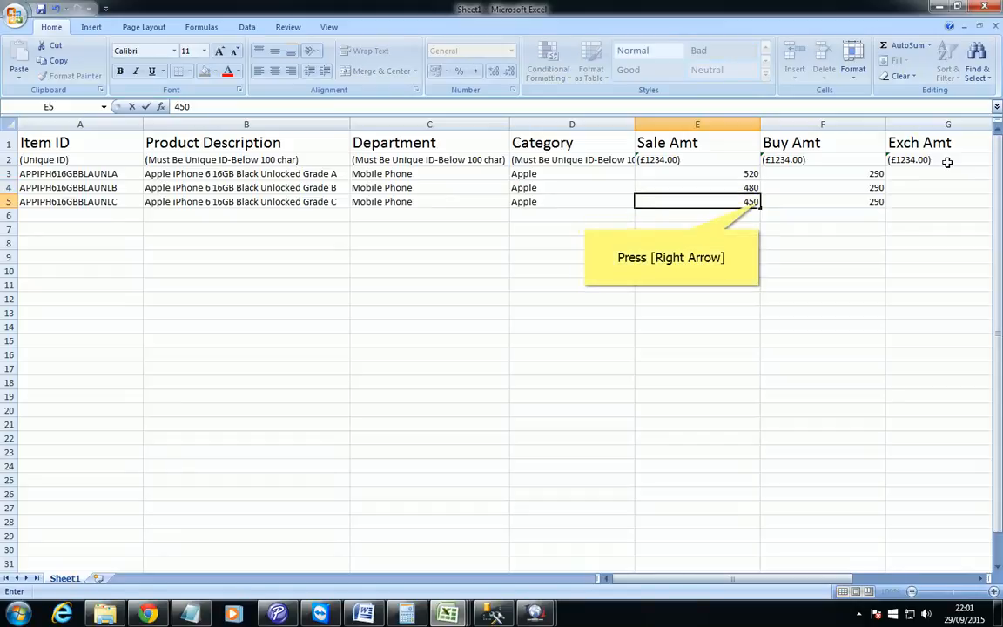
{"action": "key", "text": "Right"}
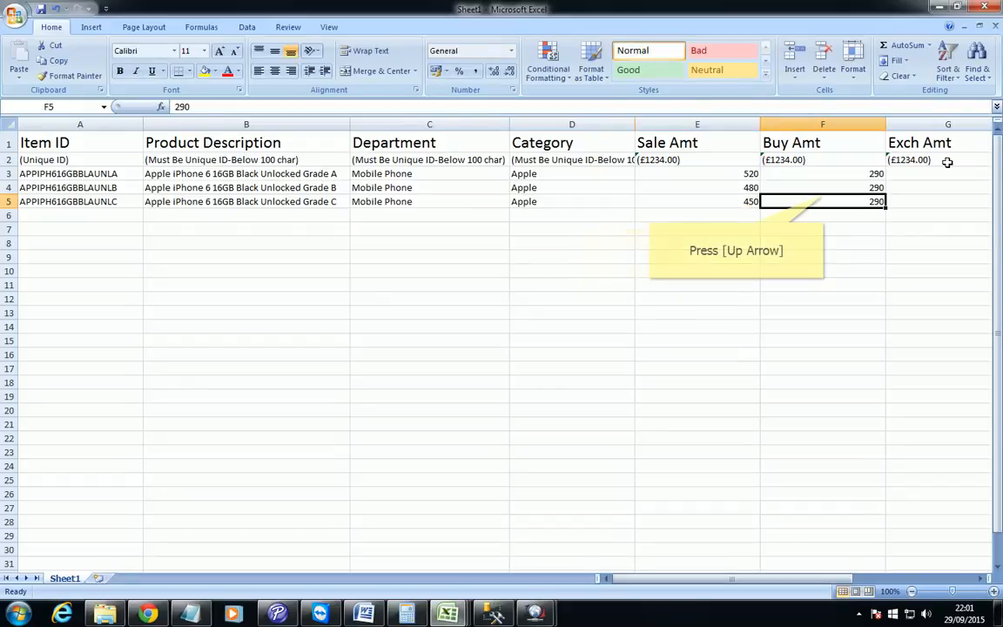
Step: Set the buy amount to 275 in F4 and 245 in F5
{"action": "key", "text": "Up"}
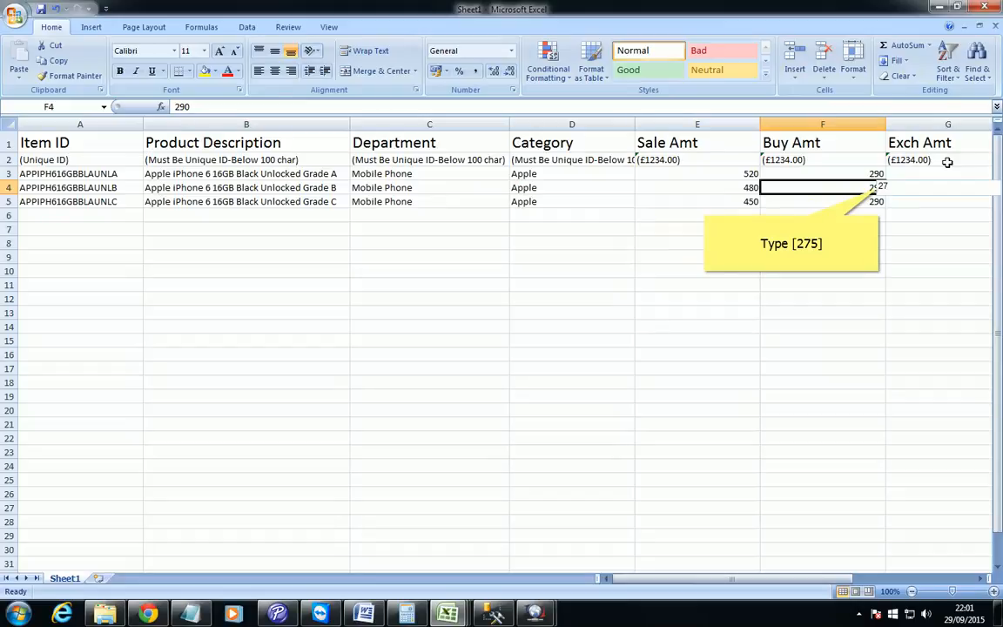
{"action": "type", "text": "275"}
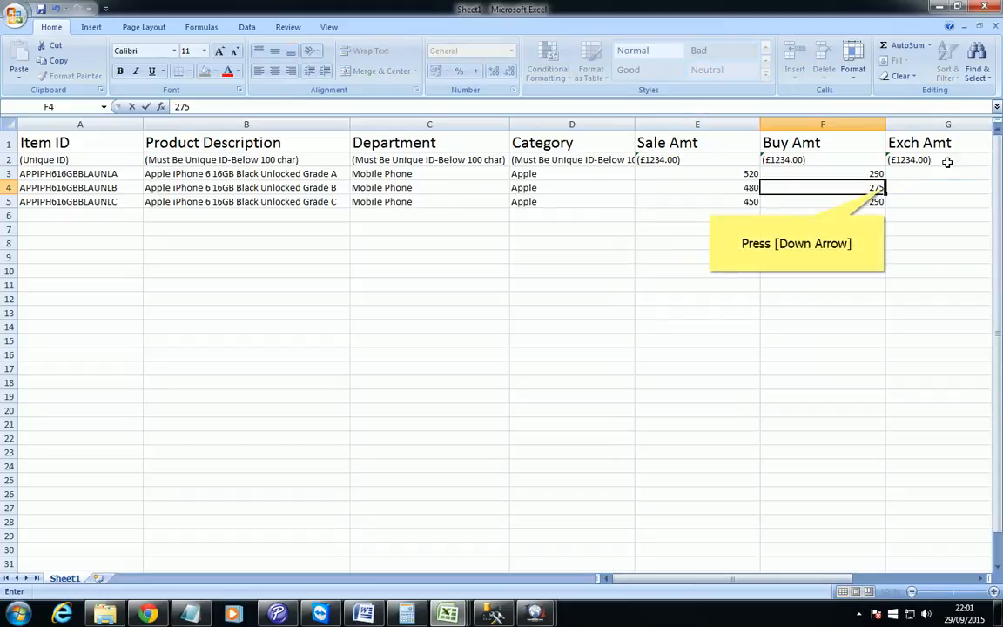
{"action": "key", "text": "Down"}
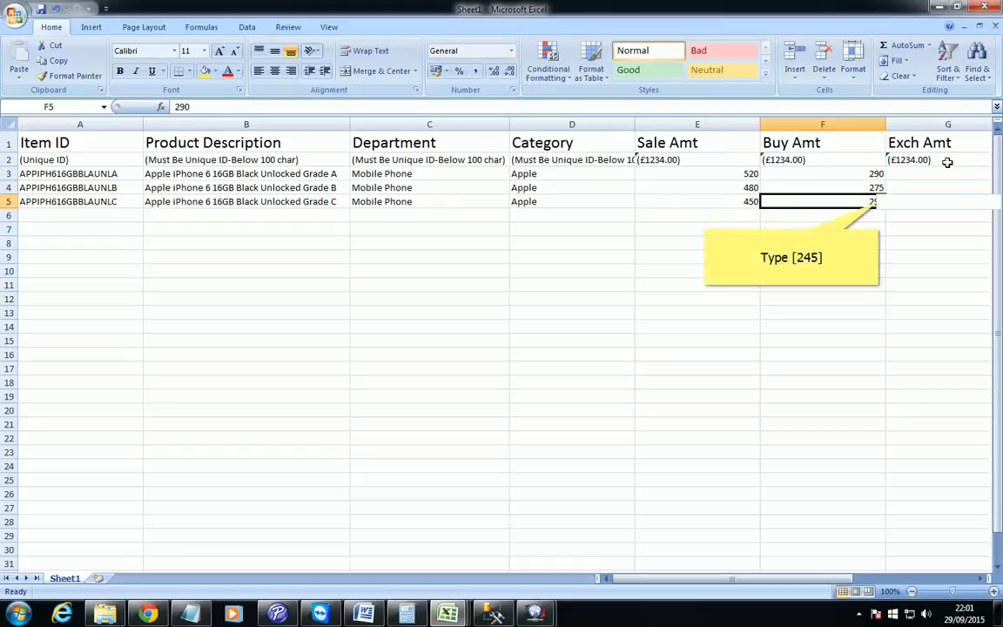
{"action": "type", "text": "245"}
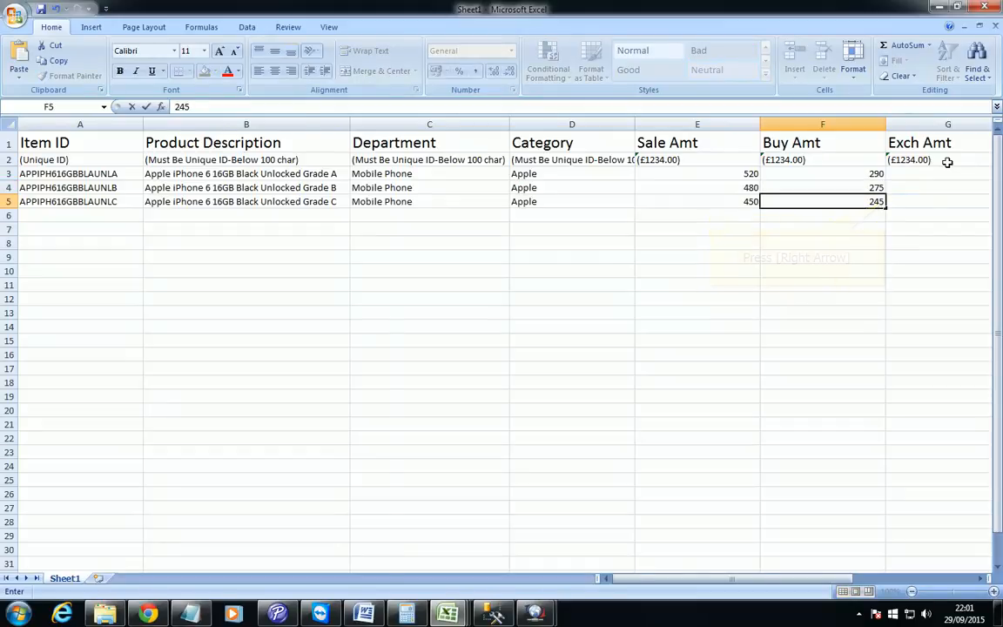
{"action": "key", "text": "Right"}
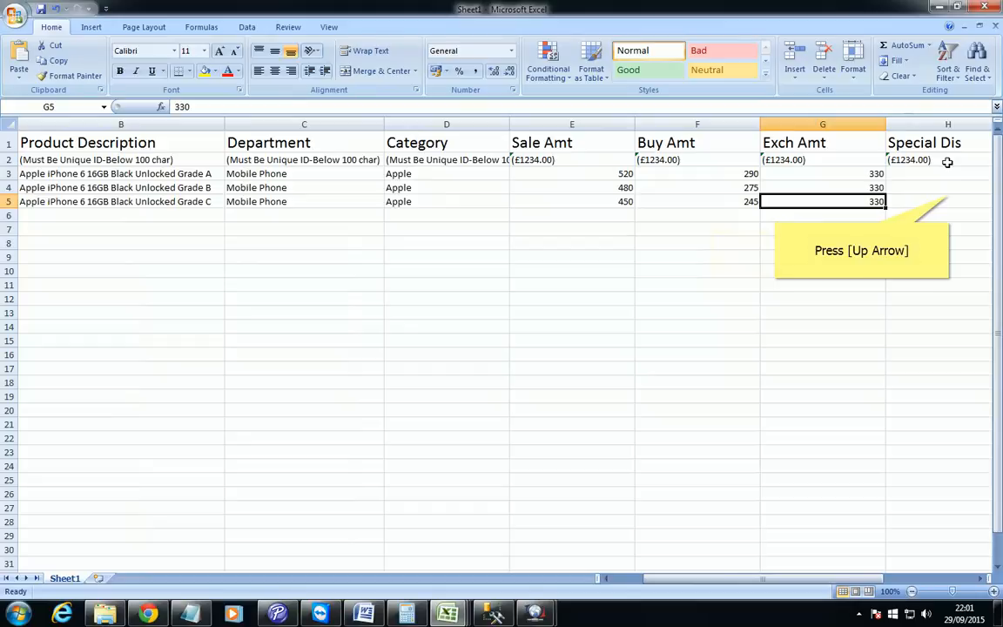
Step: Set the exchange amount to 300 in G4 and 275 in G5
{"action": "key", "text": "Up"}
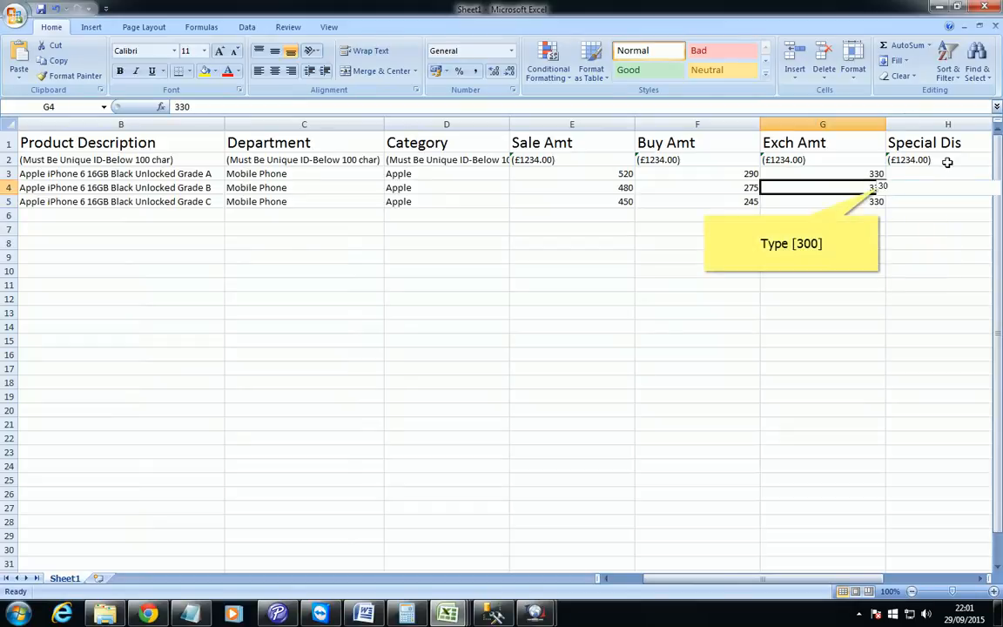
{"action": "type", "text": "300"}
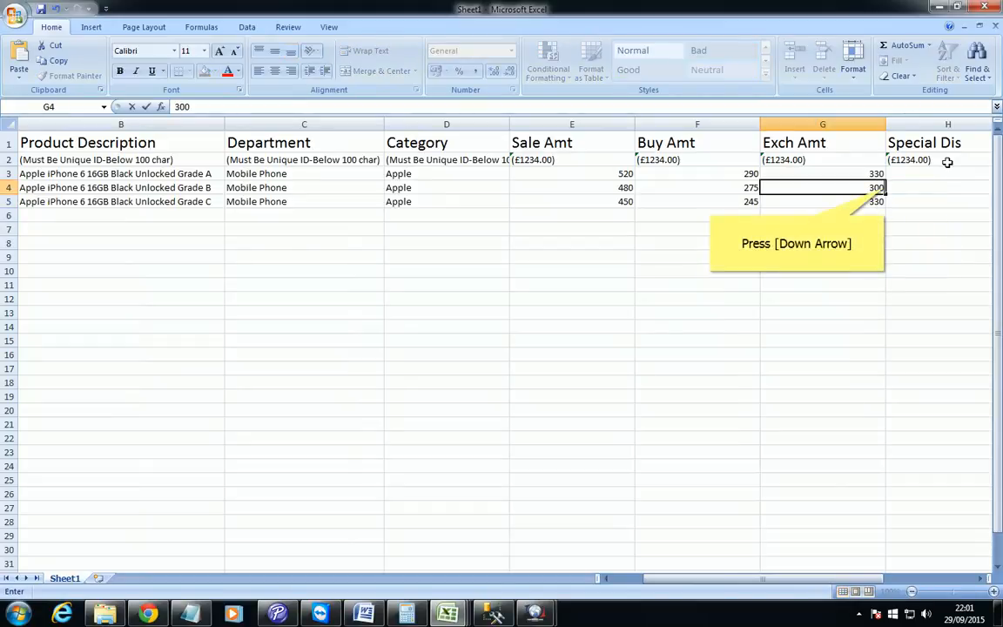
{"action": "key", "text": "Down"}
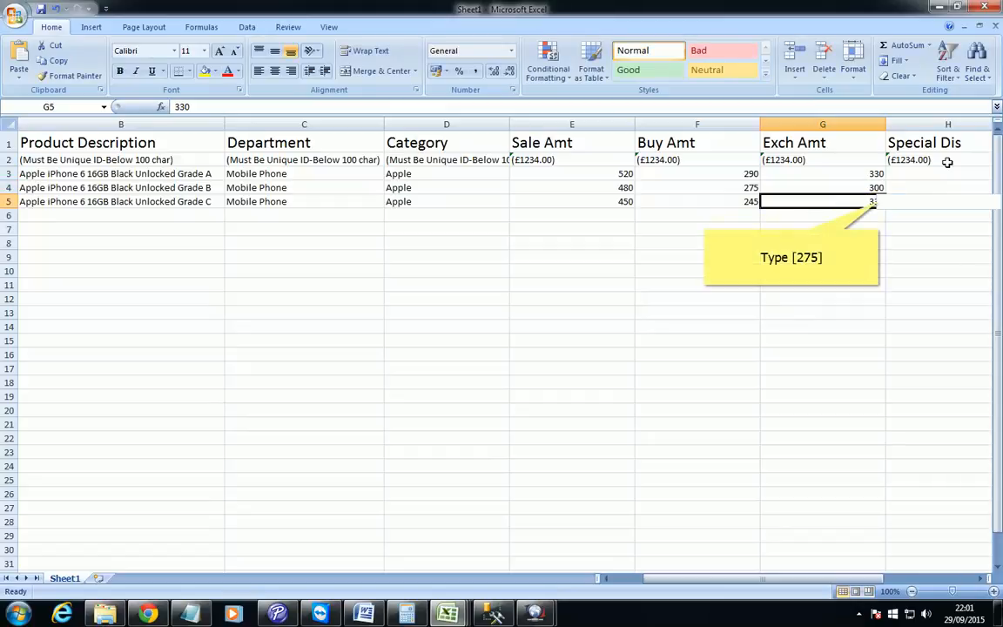
{"action": "type", "text": "275"}
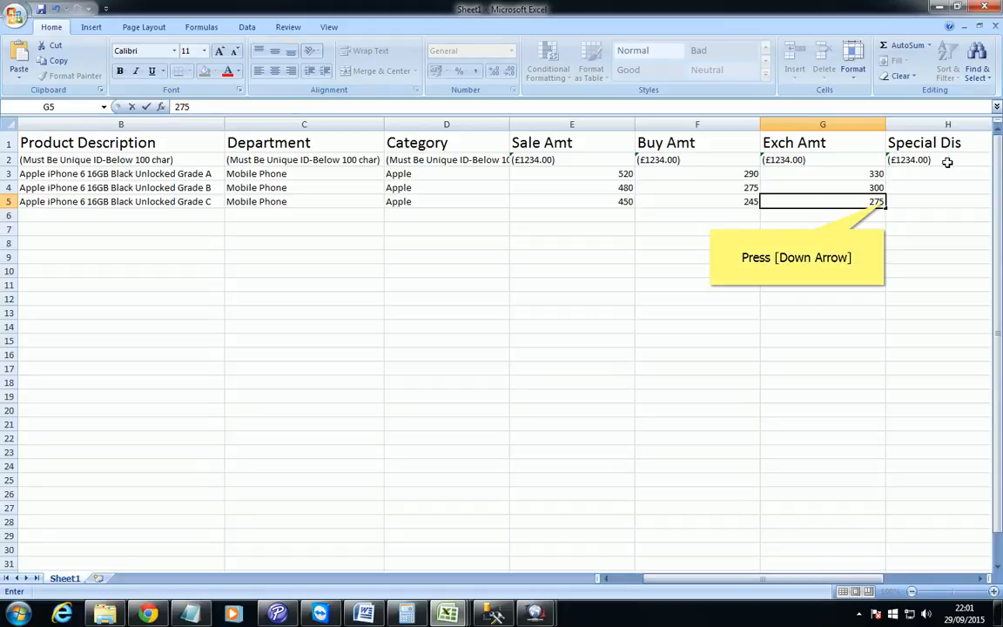
Step: Commit the exchange amount of 275 in G5 and check row 5's Special Dis and Accessories entries
{"action": "key", "text": "Down"}
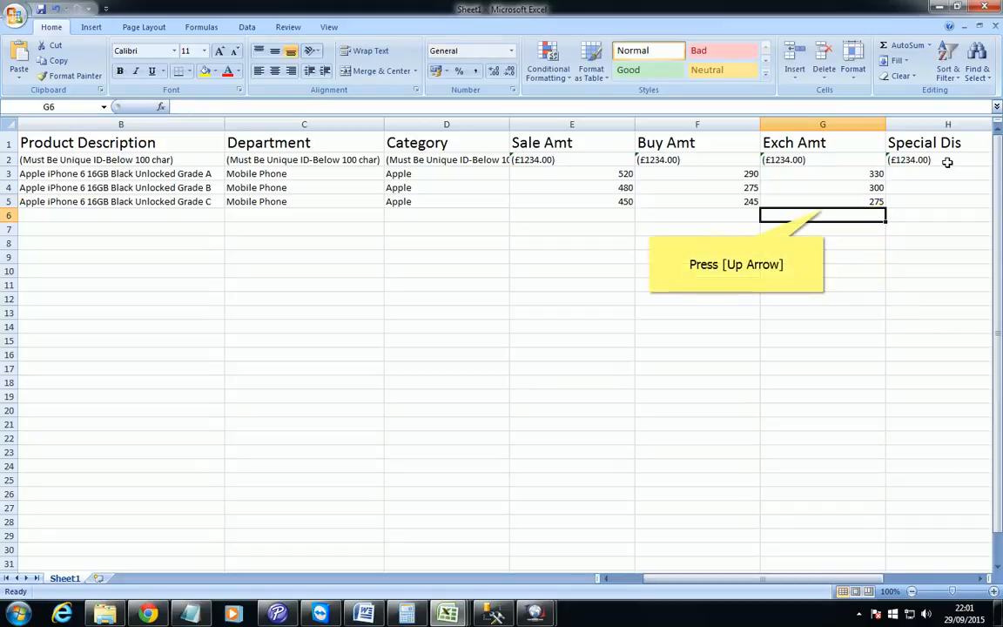
{"action": "key", "text": "Up"}
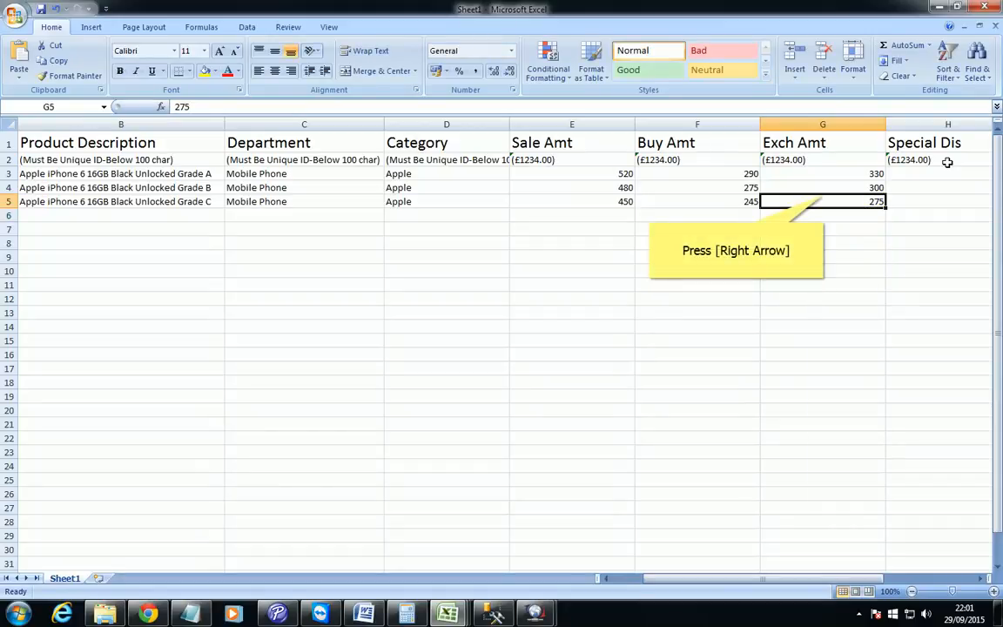
{"action": "key", "text": "Right"}
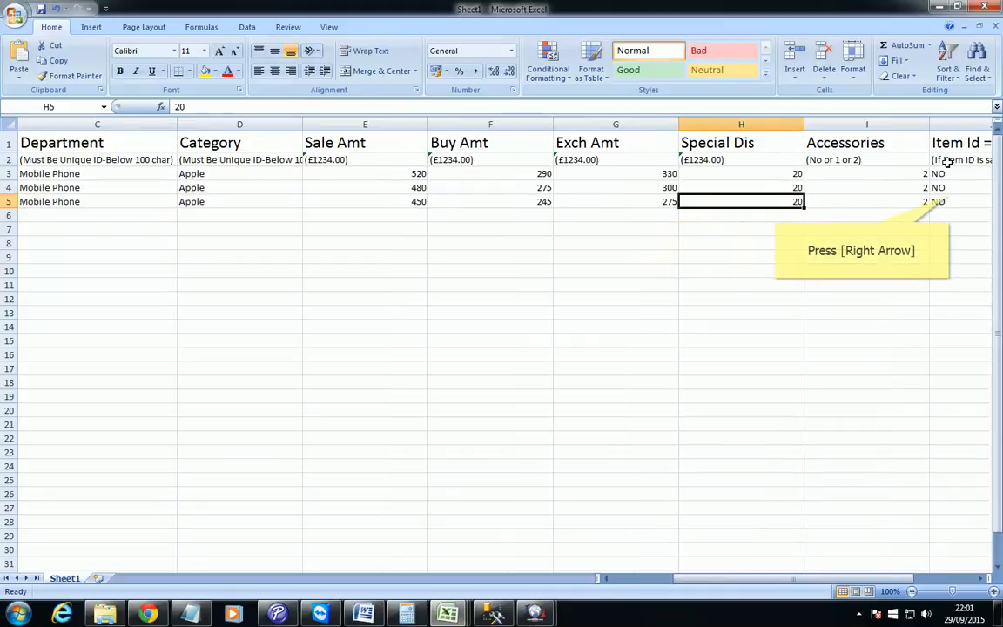
{"action": "key", "text": "Right"}
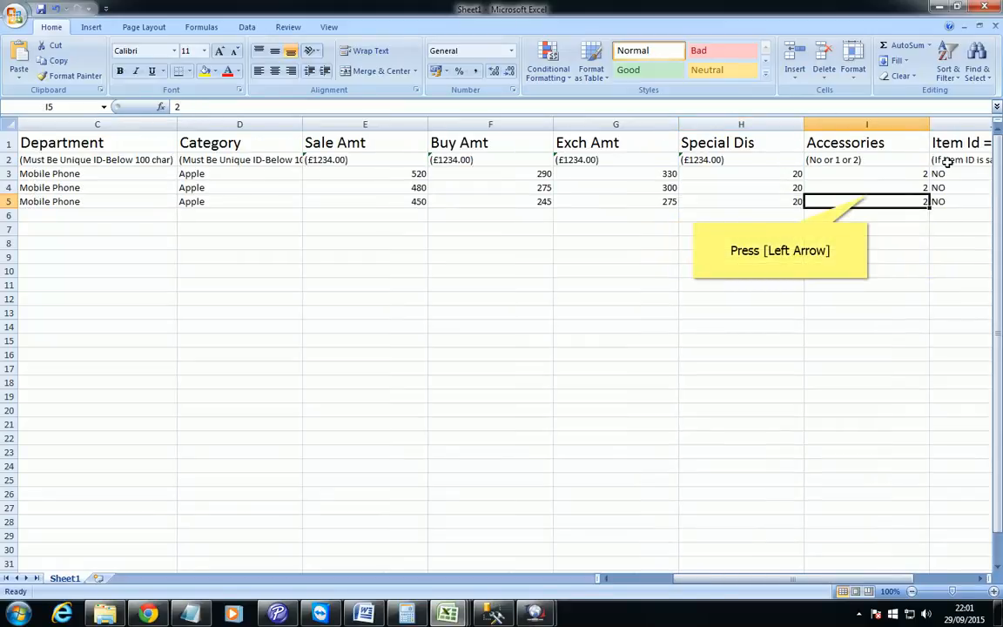
{"action": "key", "text": "Left"}
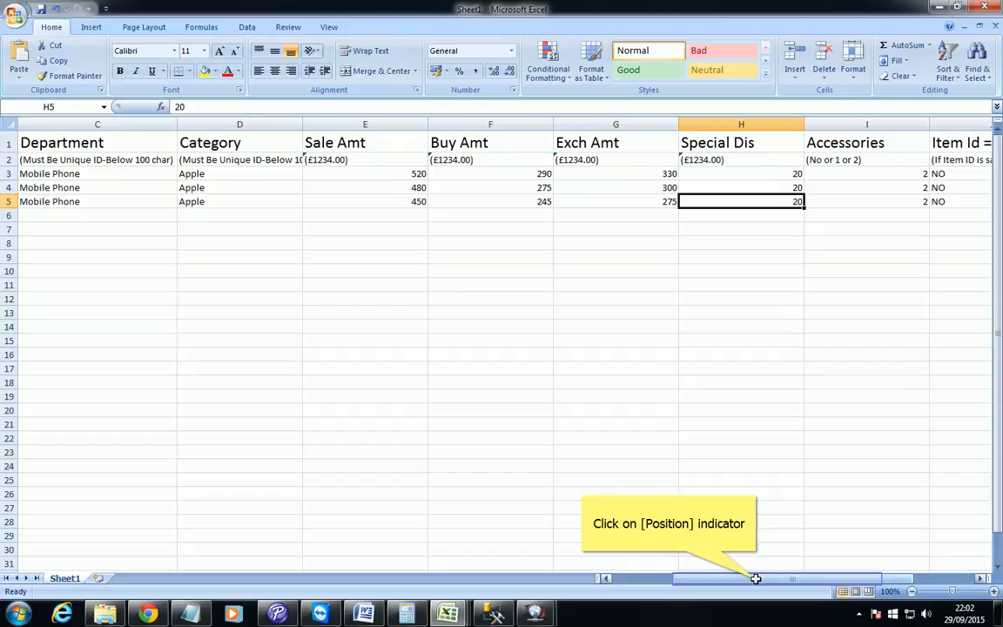
Step: Copy the three Apple iPhone 6 records in rows 3 to 5 and paste them starting at A6
{"action": "left_click_drag", "start_coordinate": [755, 578], "coordinate": [675, 583]}
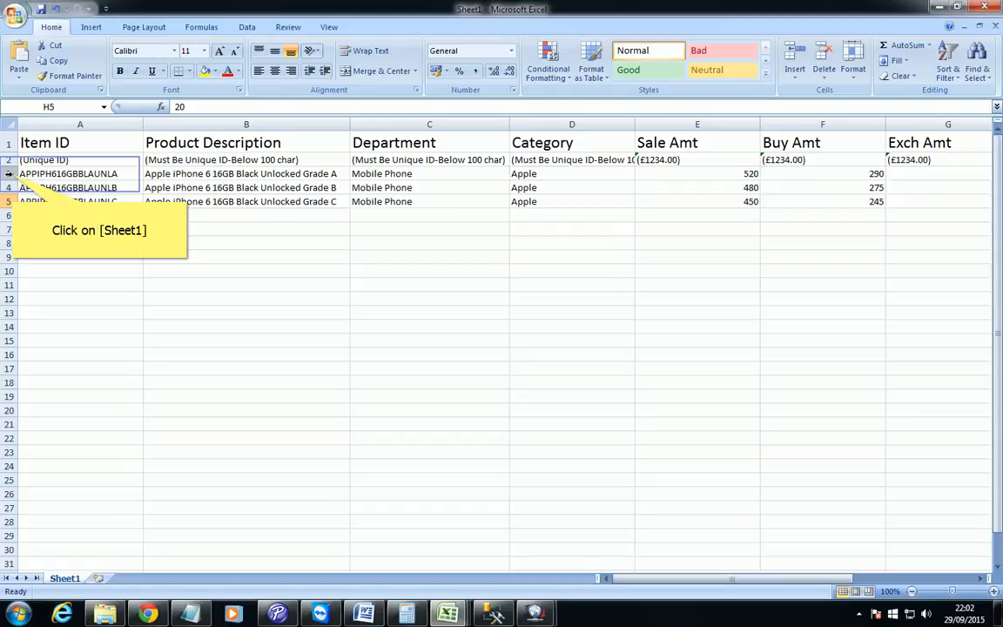
{"action": "left_click_drag", "start_coordinate": [8, 174], "coordinate": [7, 201]}
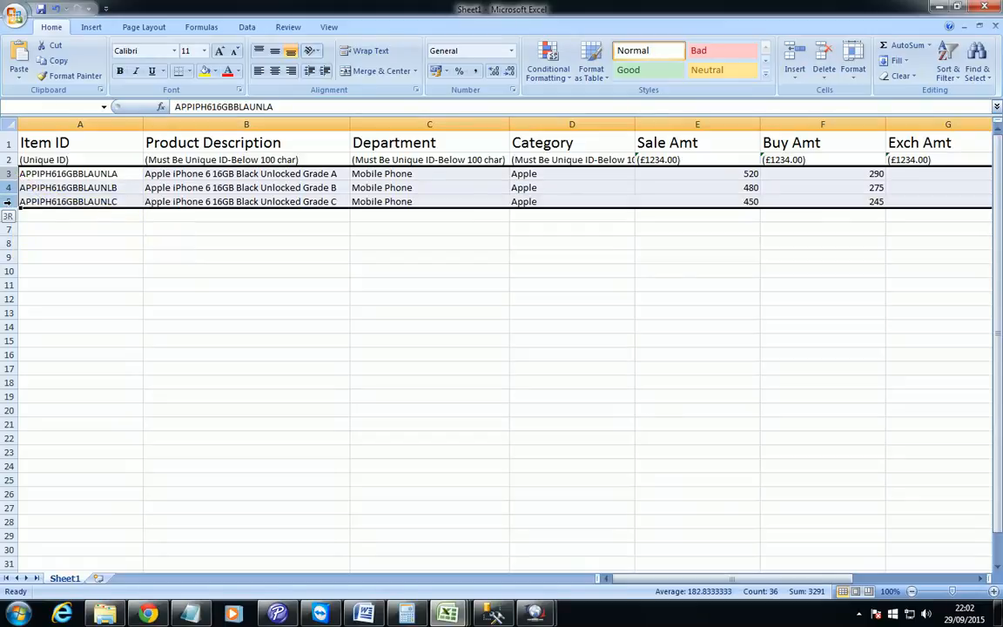
{"action": "left_click_drag", "start_coordinate": [8, 202], "coordinate": [8, 201]}
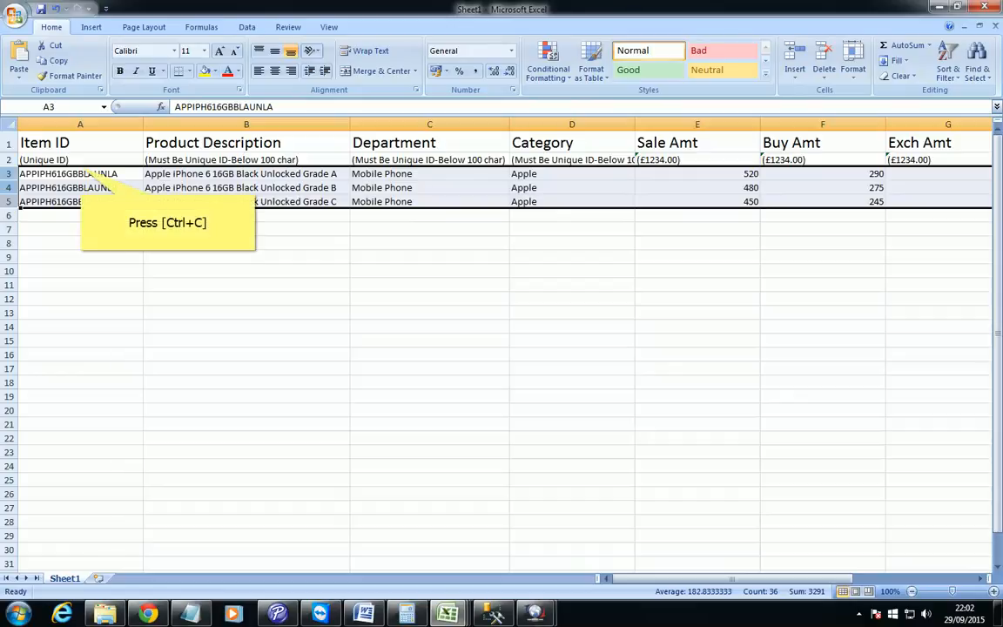
{"action": "key", "text": "ctrl+c"}
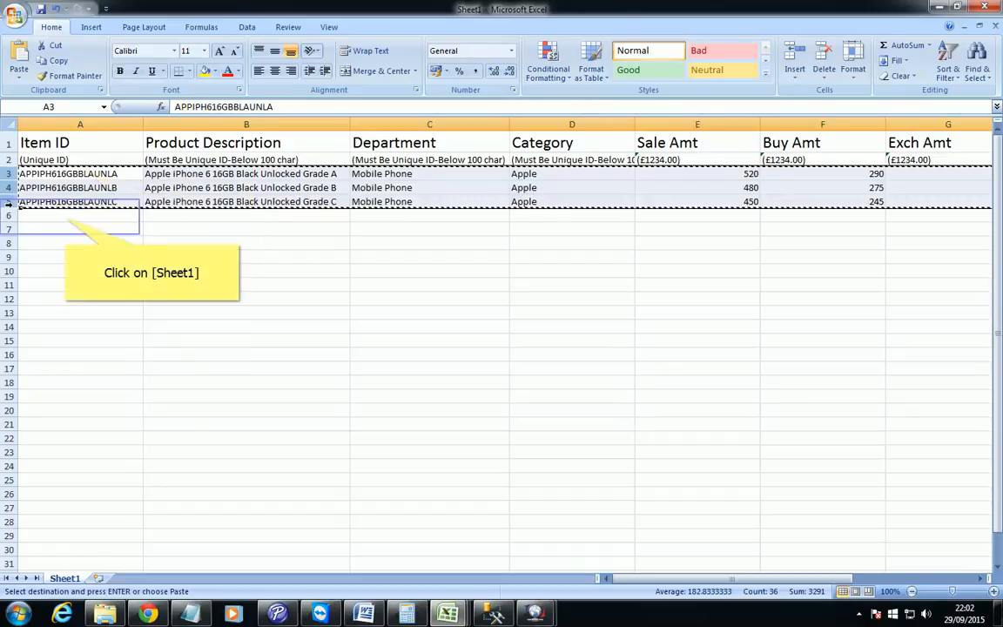
{"action": "left_click", "coordinate": [63, 216]}
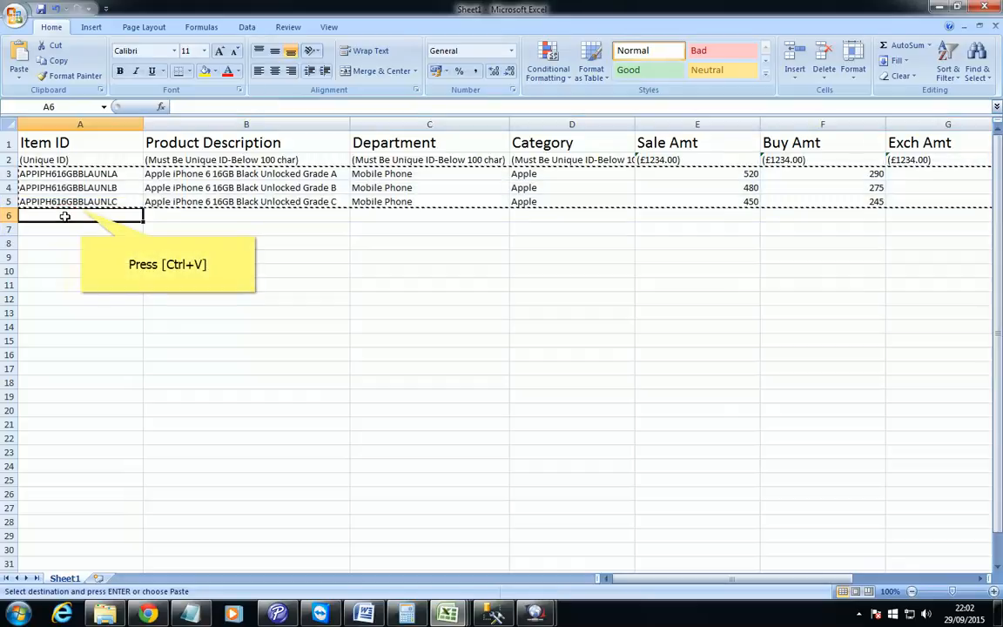
{"action": "key", "text": "ctrl+v"}
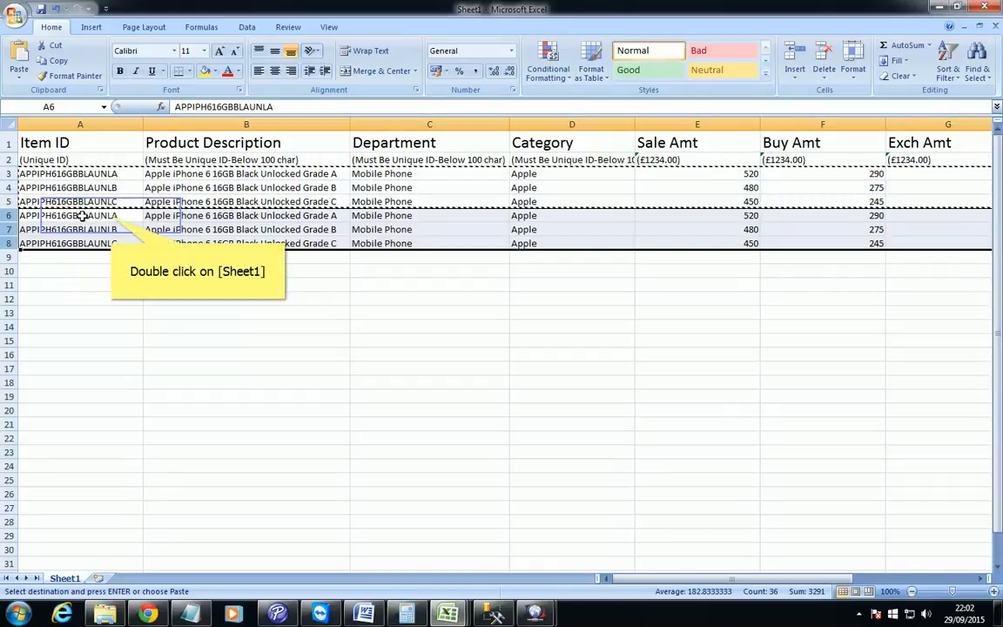
Step: Replace all occurrences of UNL with VOD in the copied records' item IDs in A6:A8
{"action": "double_click", "coordinate": [112, 215]}
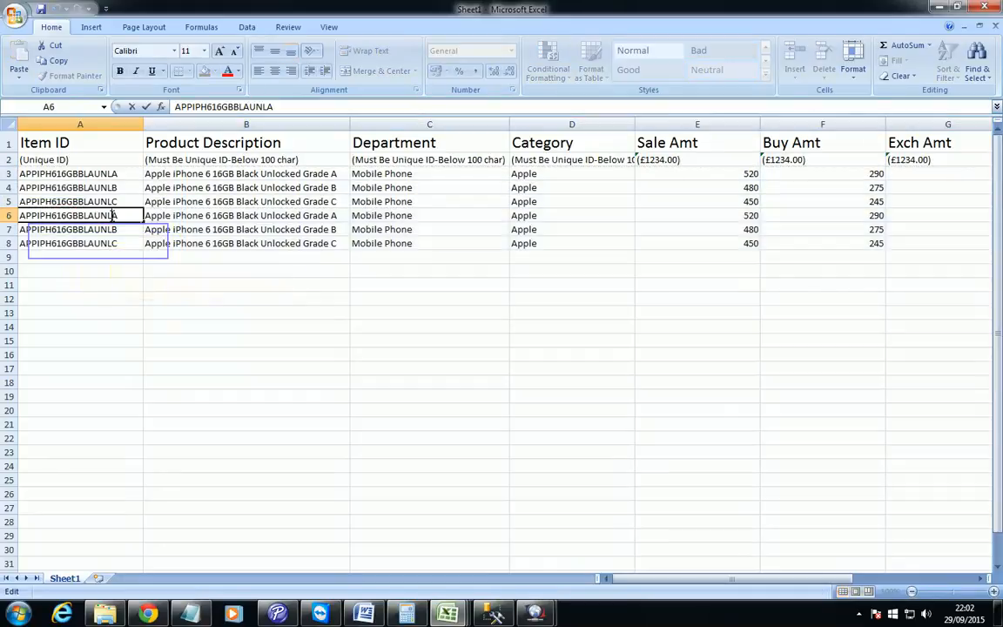
{"action": "left_click", "coordinate": [98, 242]}
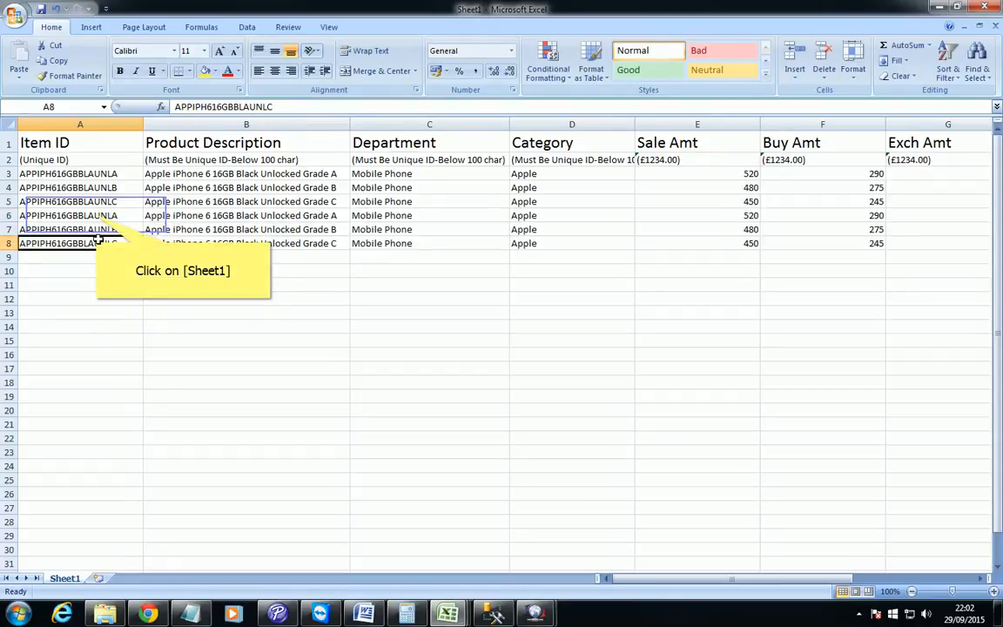
{"action": "left_click_drag", "start_coordinate": [87, 215], "coordinate": [134, 244]}
{"action": "key", "text": "ctrl+f"}
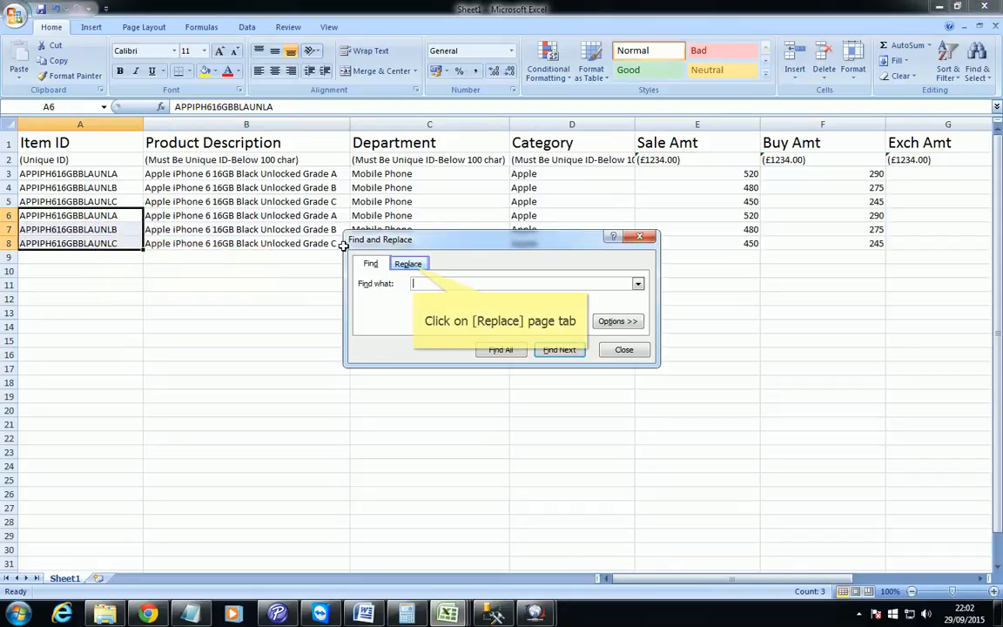
{"action": "left_click", "coordinate": [414, 270]}
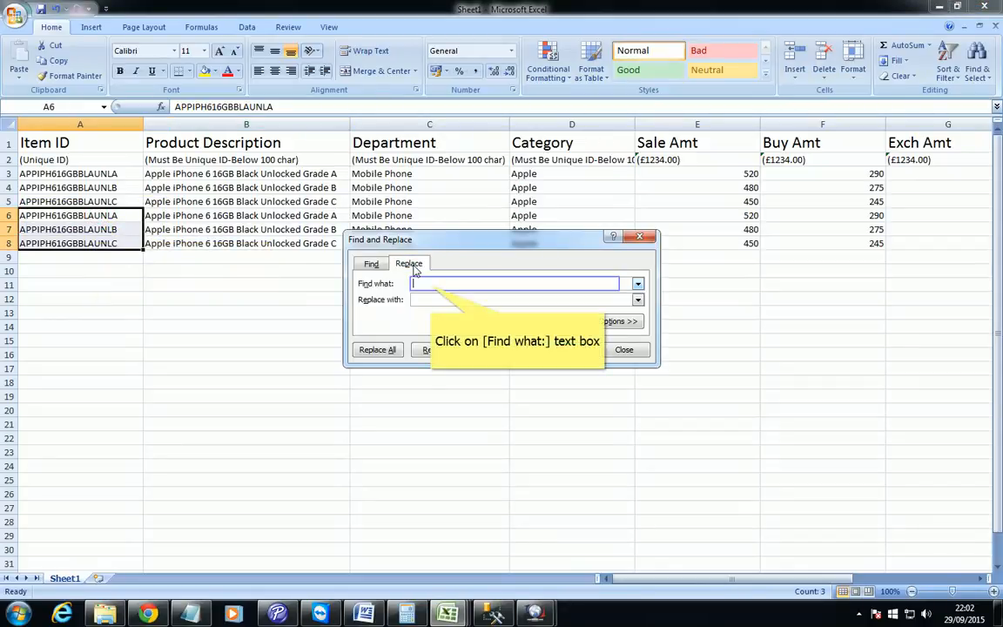
{"action": "left_click", "coordinate": [430, 285]}
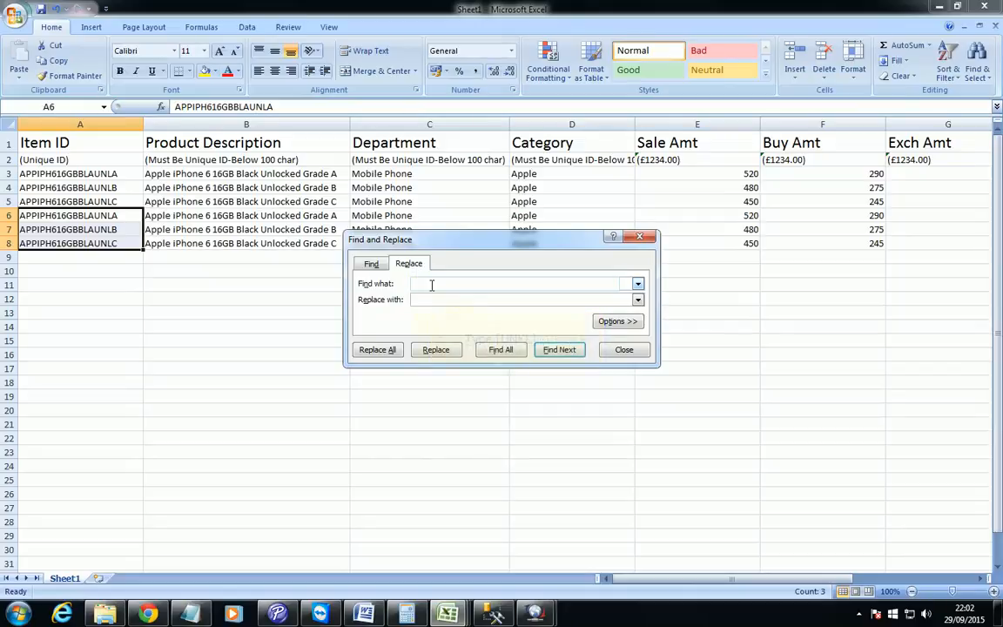
{"action": "type", "text": "UNKL"}
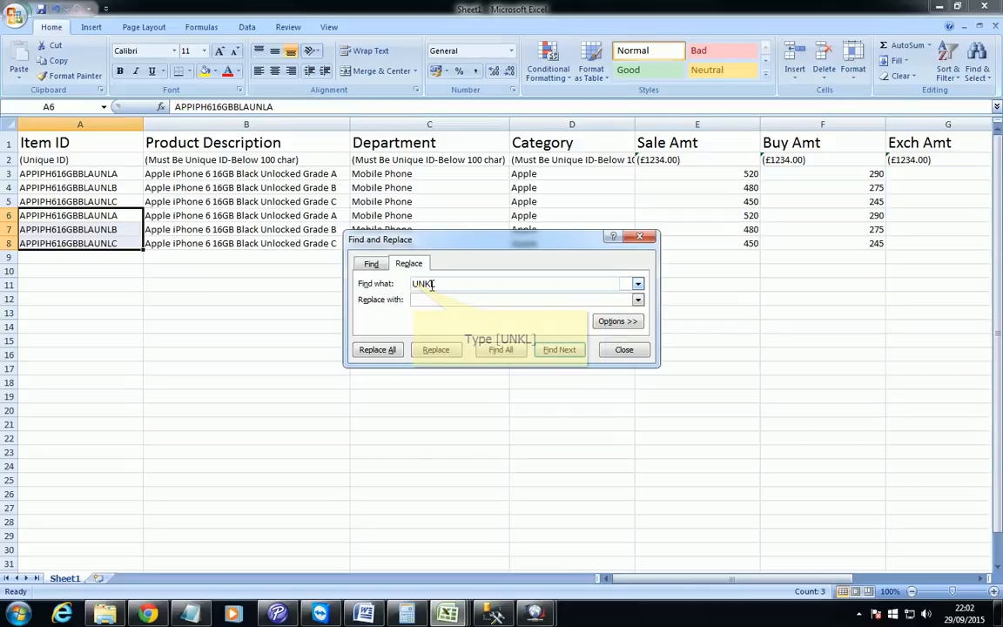
{"action": "key", "text": "shift+BackSpace"}
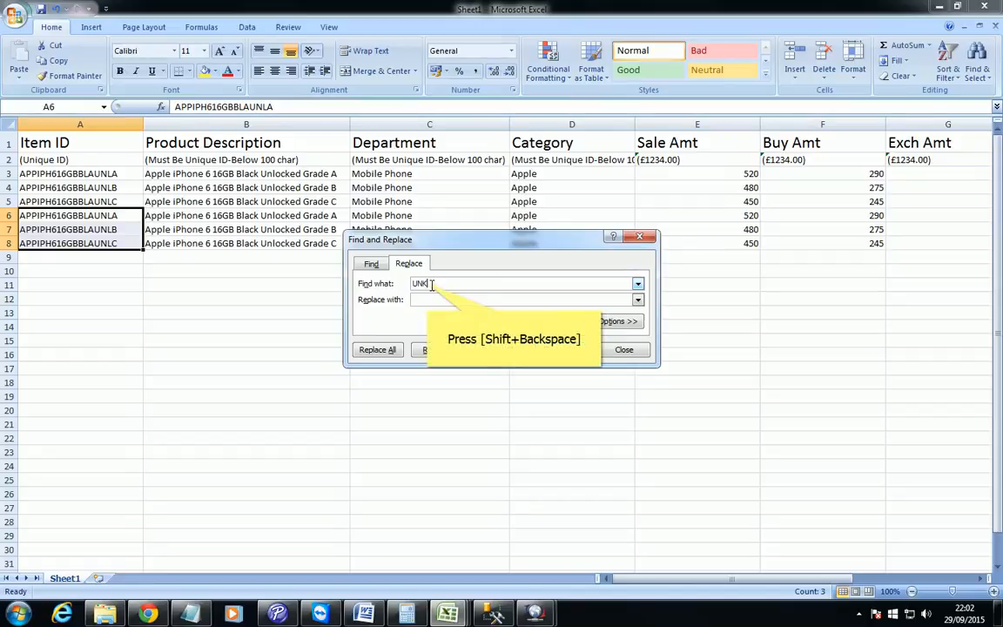
{"action": "key", "text": "shift+BackSpace"}
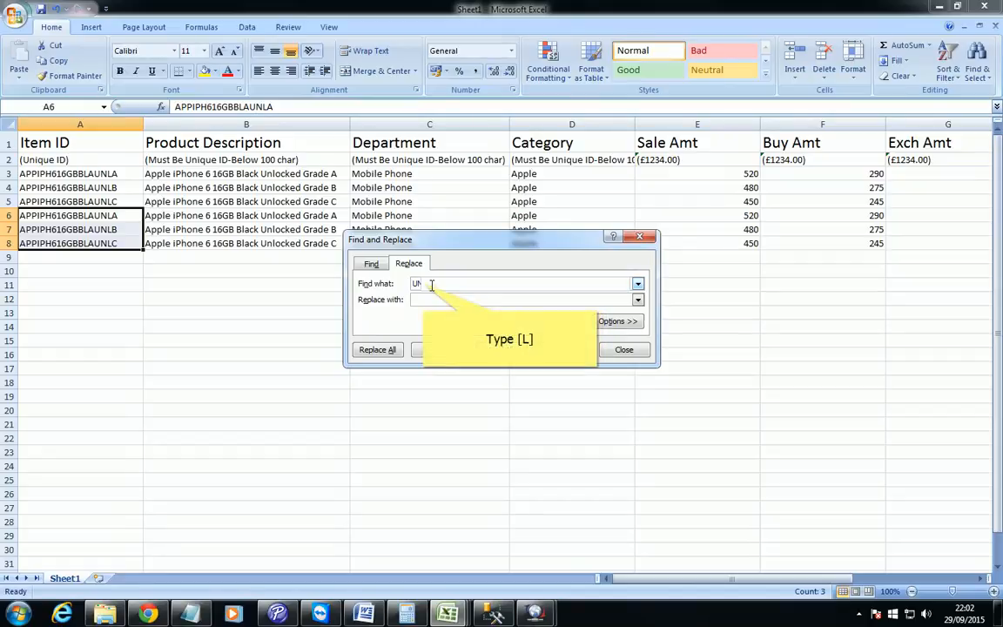
{"action": "type", "text": "L"}
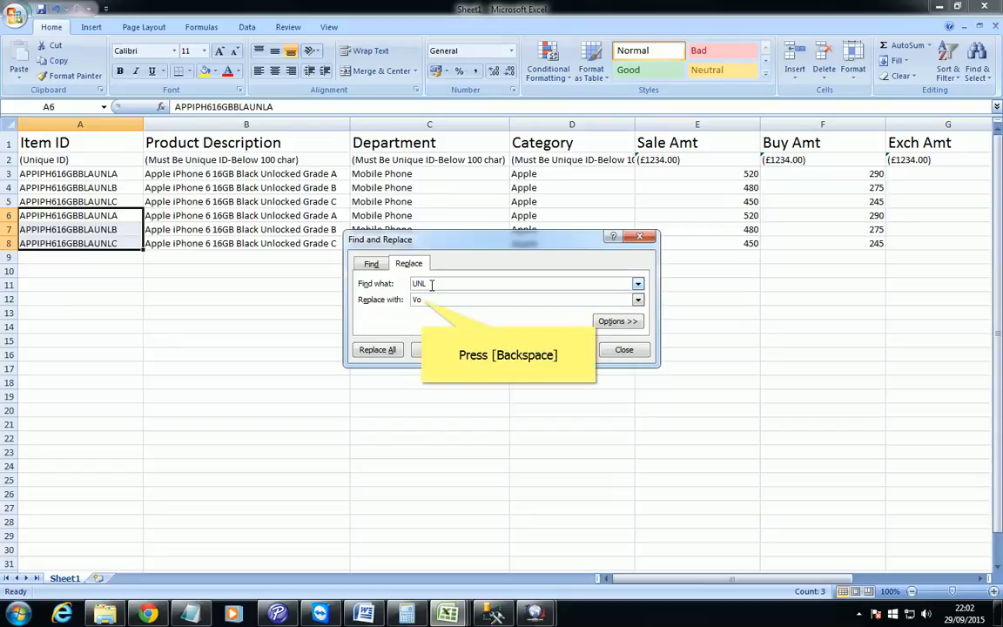
{"action": "key", "text": "BackSpace"}
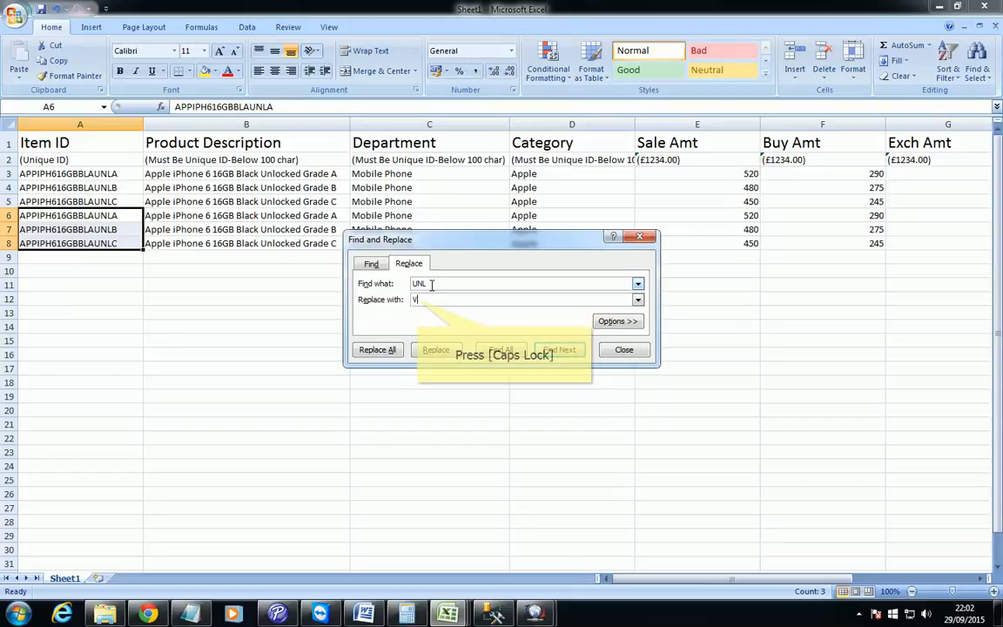
{"action": "key", "text": "Caps_Lock"}
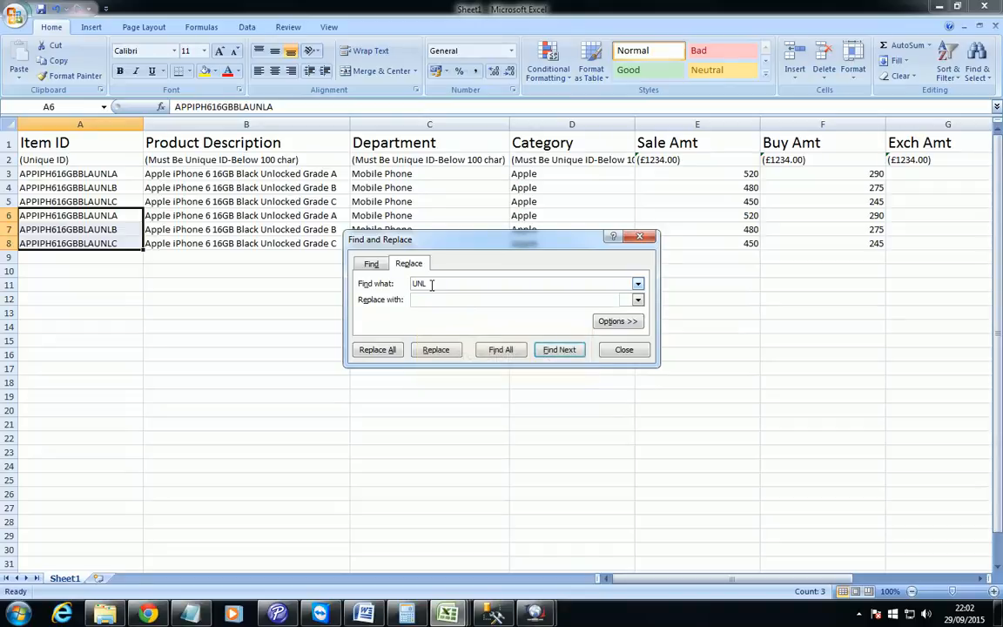
{"action": "type", "text": "od"}
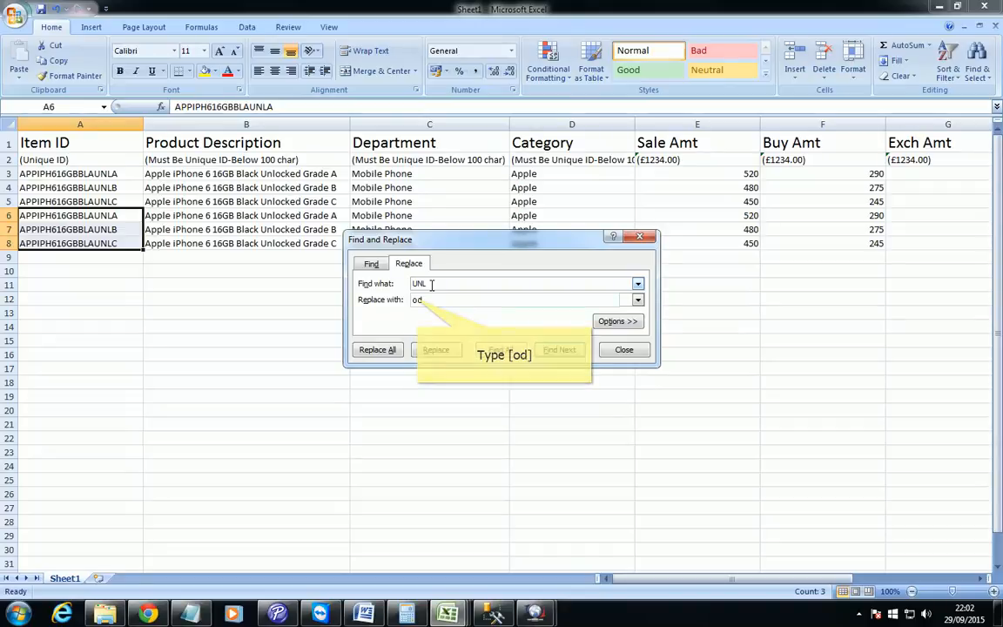
{"action": "left_click", "coordinate": [377, 349]}
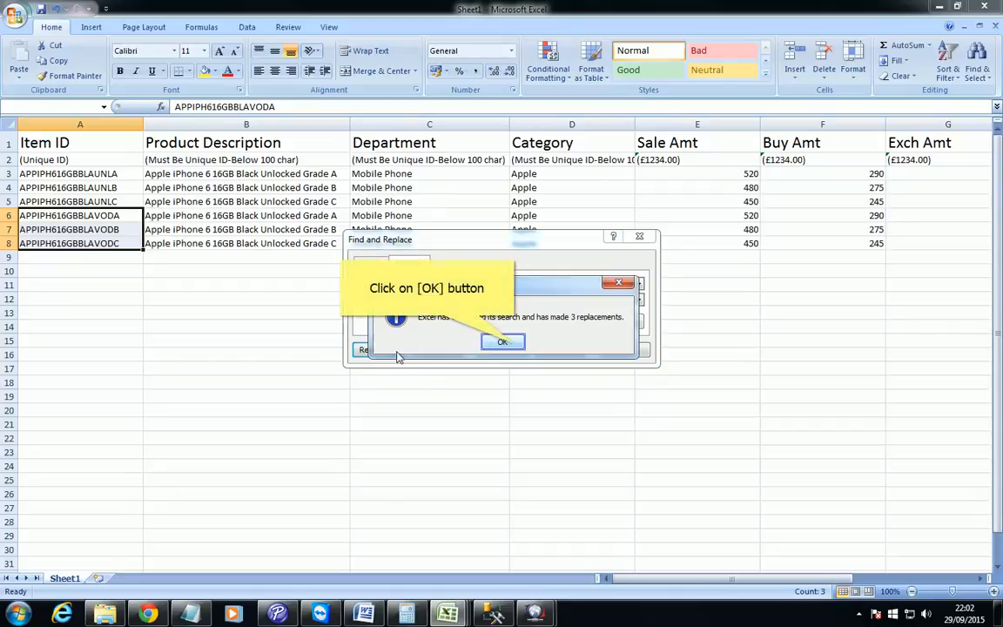
{"action": "left_click", "coordinate": [504, 342]}
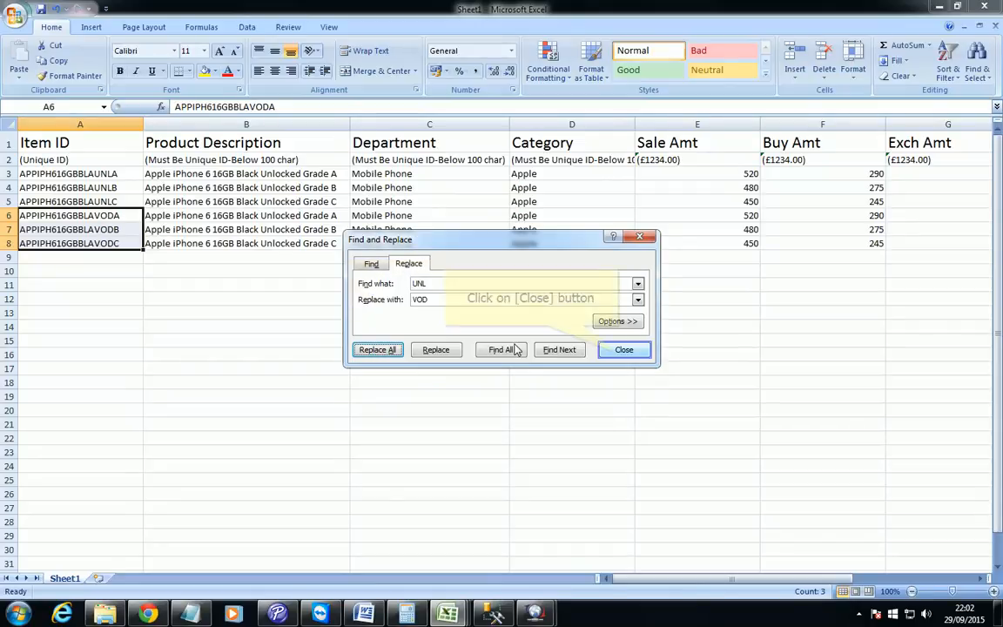
{"action": "left_click", "coordinate": [618, 353]}
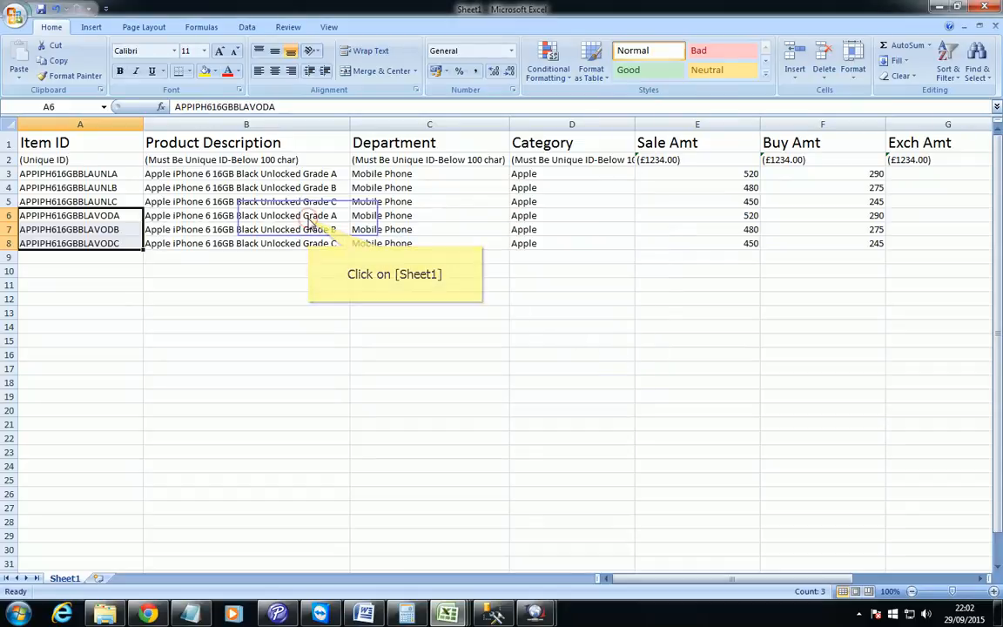
Step: Replace all occurrences of UNLOCKED with VODAFONE in the copied records' product descriptions in B6:B8
{"action": "left_click_drag", "start_coordinate": [308, 217], "coordinate": [308, 243]}
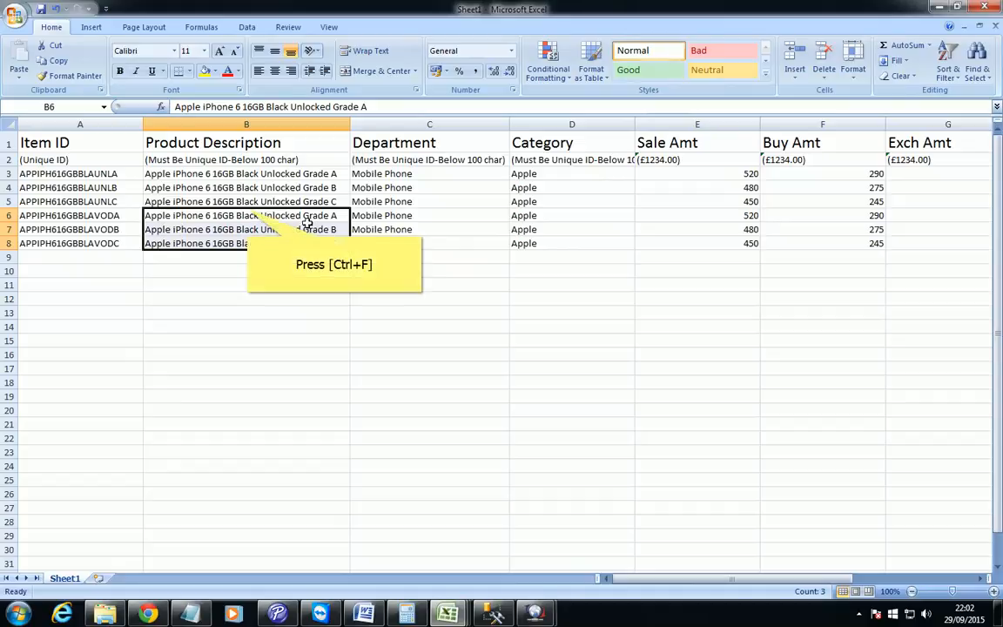
{"action": "key", "text": "ctrl+f"}
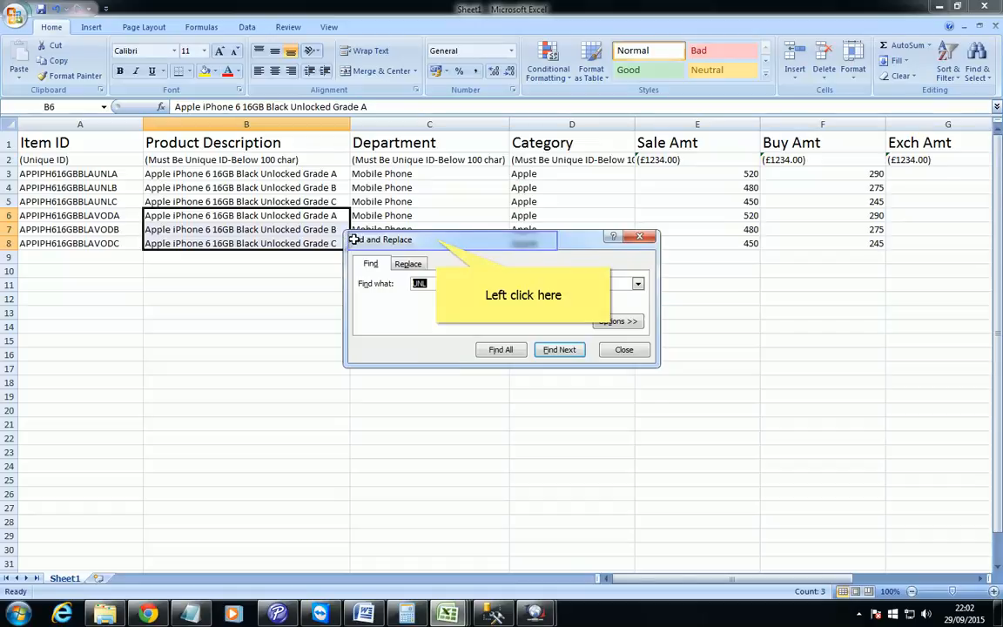
{"action": "left_click_drag", "start_coordinate": [436, 238], "coordinate": [432, 279]}
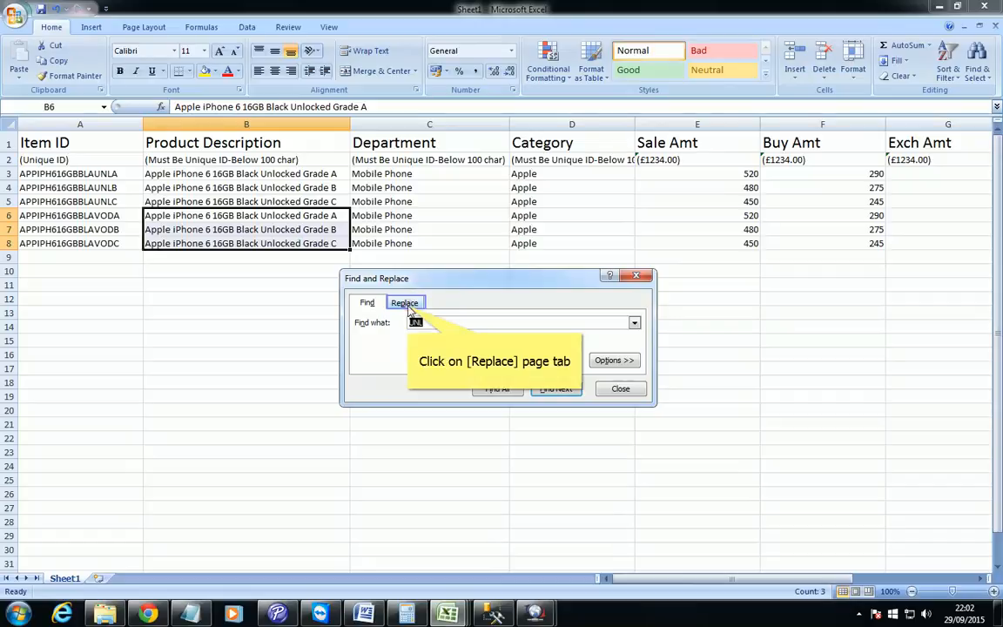
{"action": "left_click", "coordinate": [407, 304]}
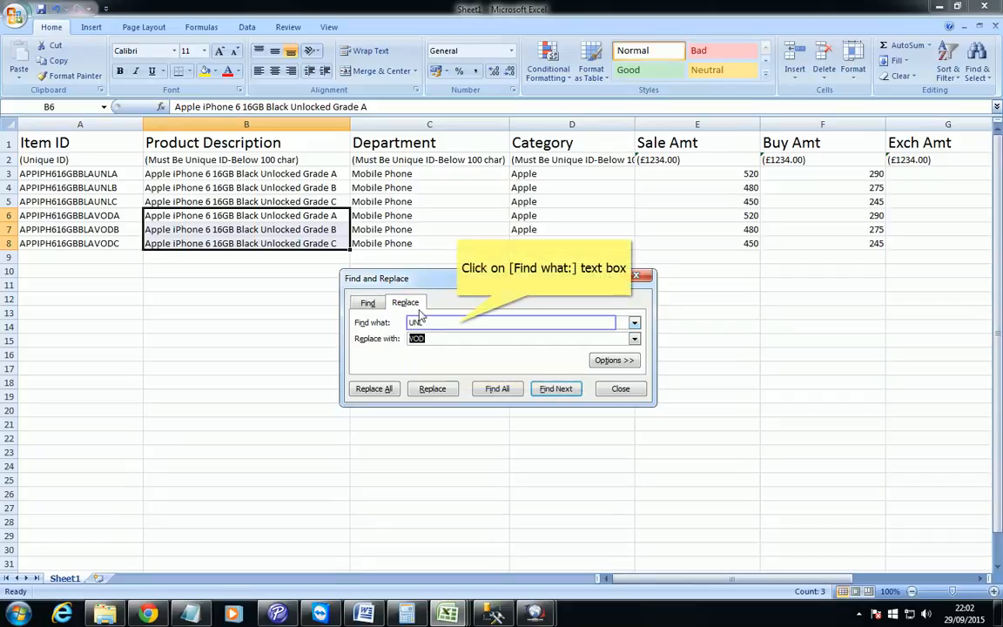
{"action": "left_click", "coordinate": [457, 323]}
{"action": "type", "text": "ocked"}
{"action": "key", "text": "Tab"}
{"action": "type", "text": "vodafone"}
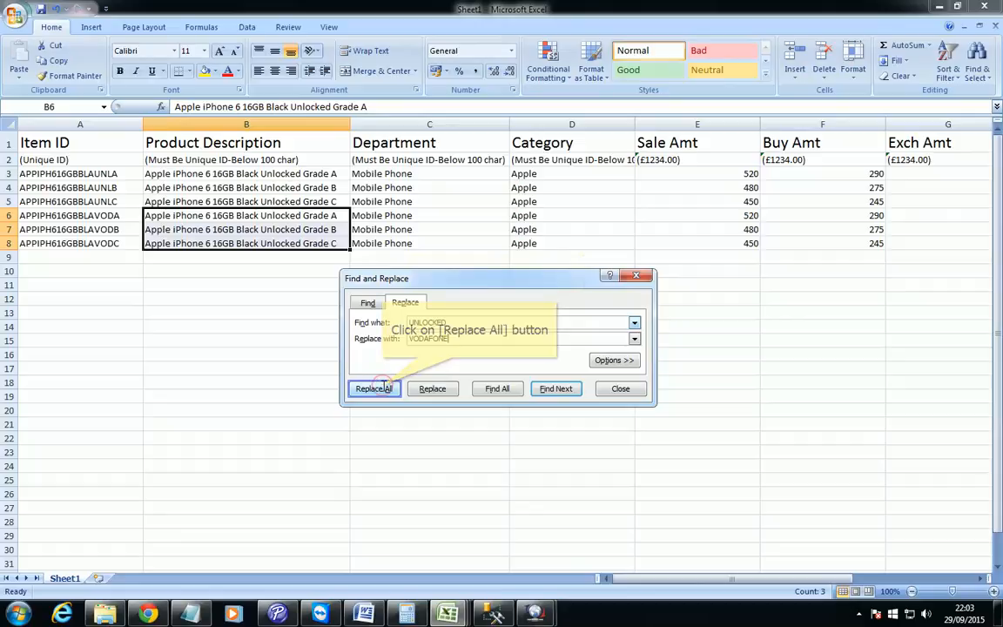
{"action": "left_click", "coordinate": [383, 389]}
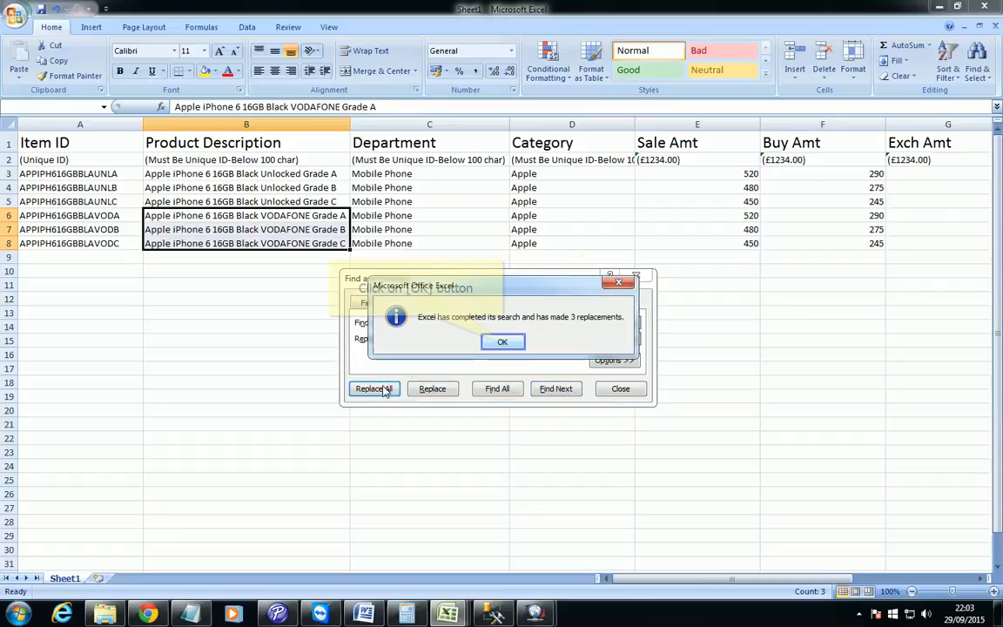
{"action": "left_click", "coordinate": [503, 342]}
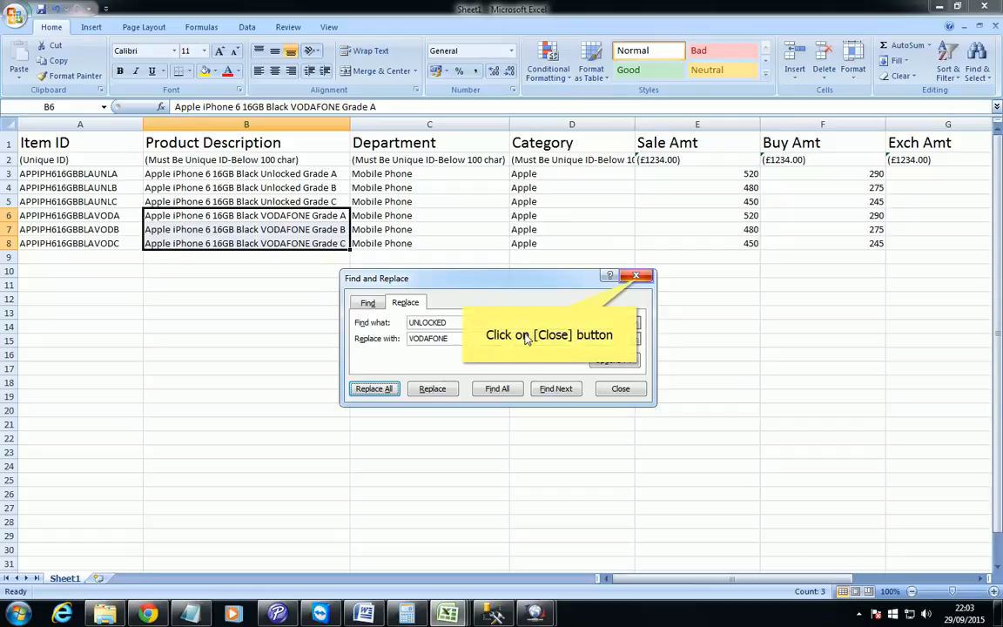
{"action": "left_click", "coordinate": [636, 278]}
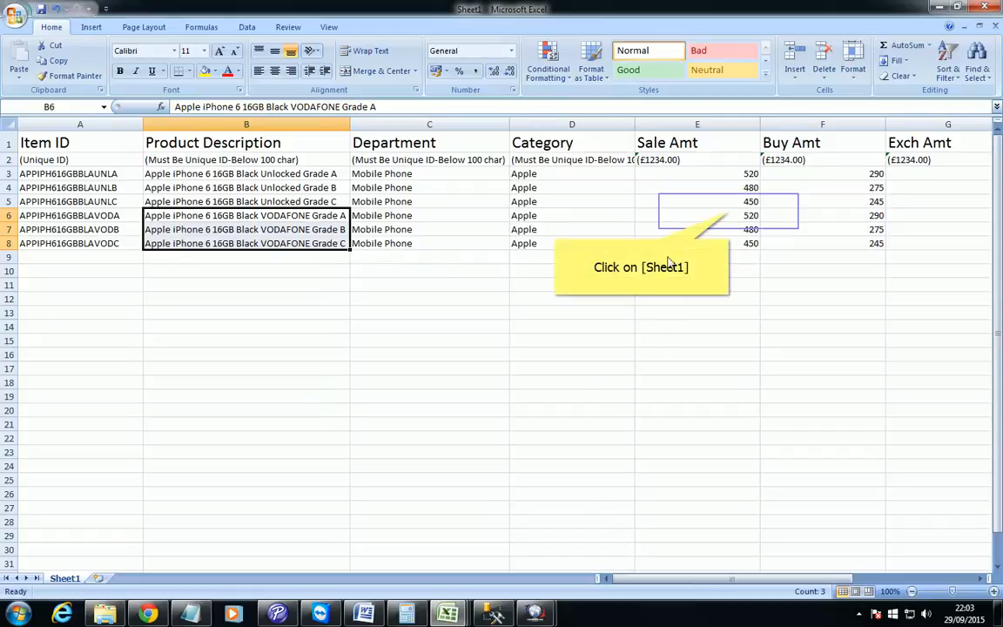
Step: Review the copied Vodafone records in rows 6 to 8, checking their amounts, item IDs, product descriptions and department
{"action": "left_click_drag", "start_coordinate": [730, 216], "coordinate": [871, 243]}
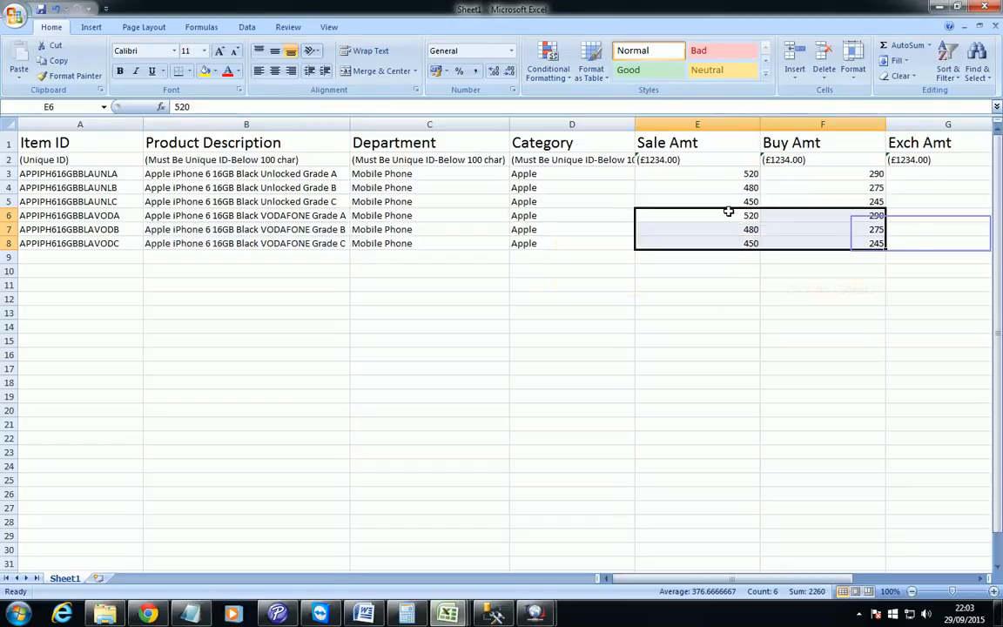
{"action": "left_click", "coordinate": [919, 230]}
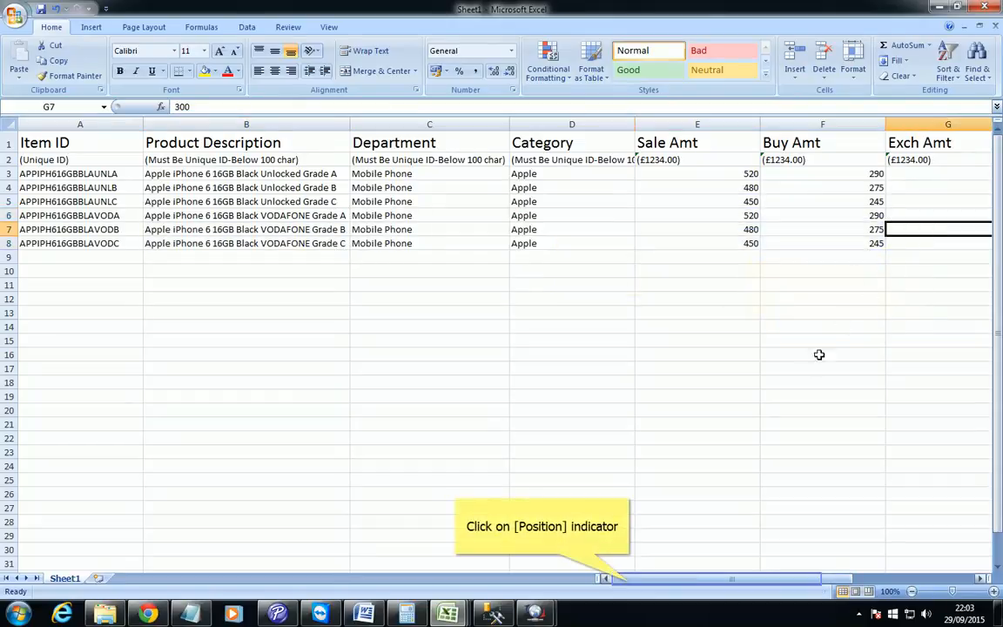
{"action": "left_click", "coordinate": [629, 581]}
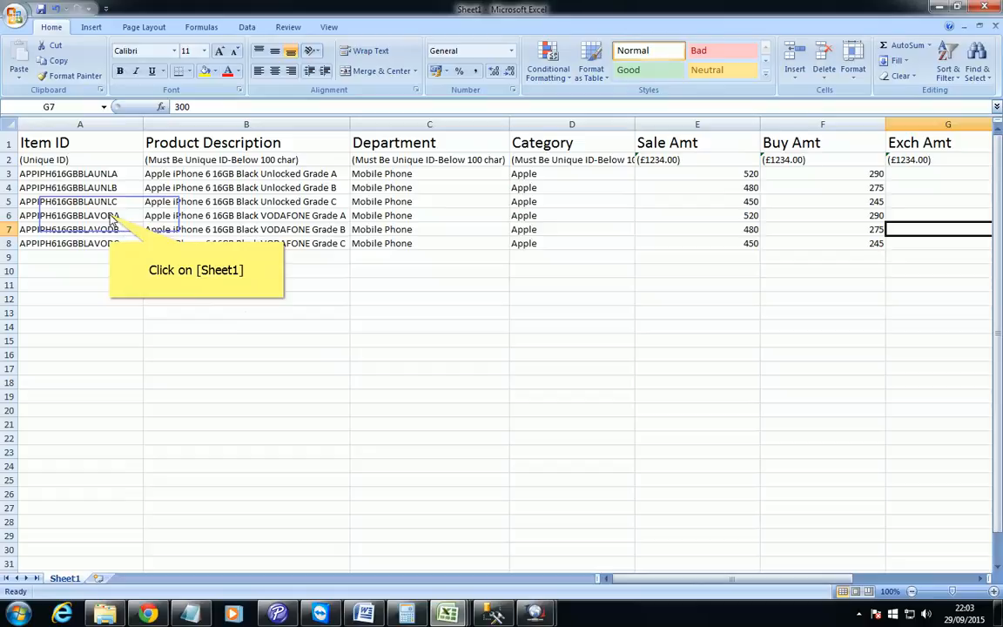
{"action": "left_click_drag", "start_coordinate": [111, 218], "coordinate": [105, 244]}
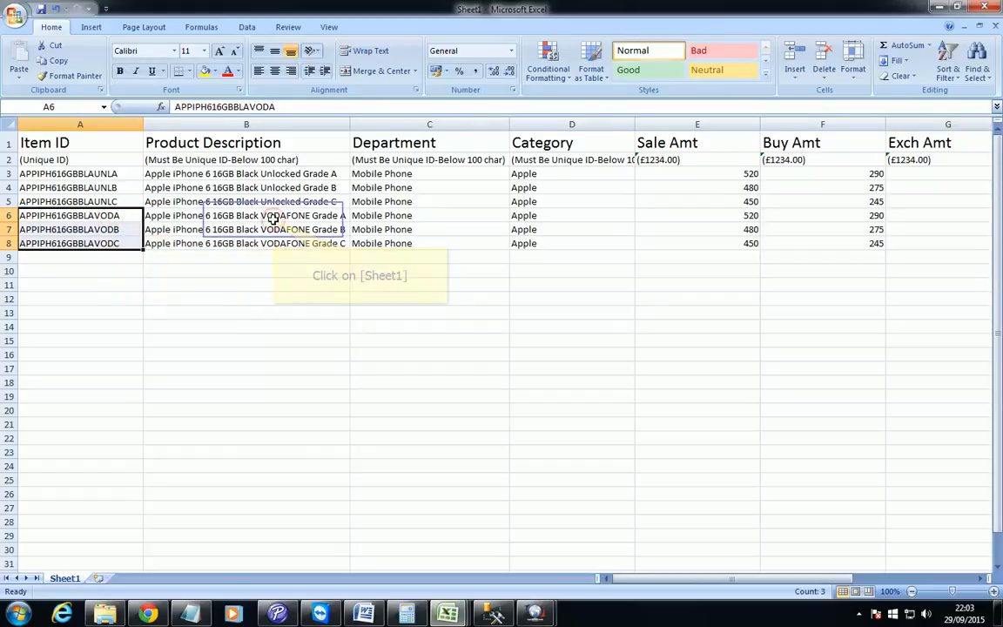
{"action": "left_click_drag", "start_coordinate": [274, 219], "coordinate": [273, 244]}
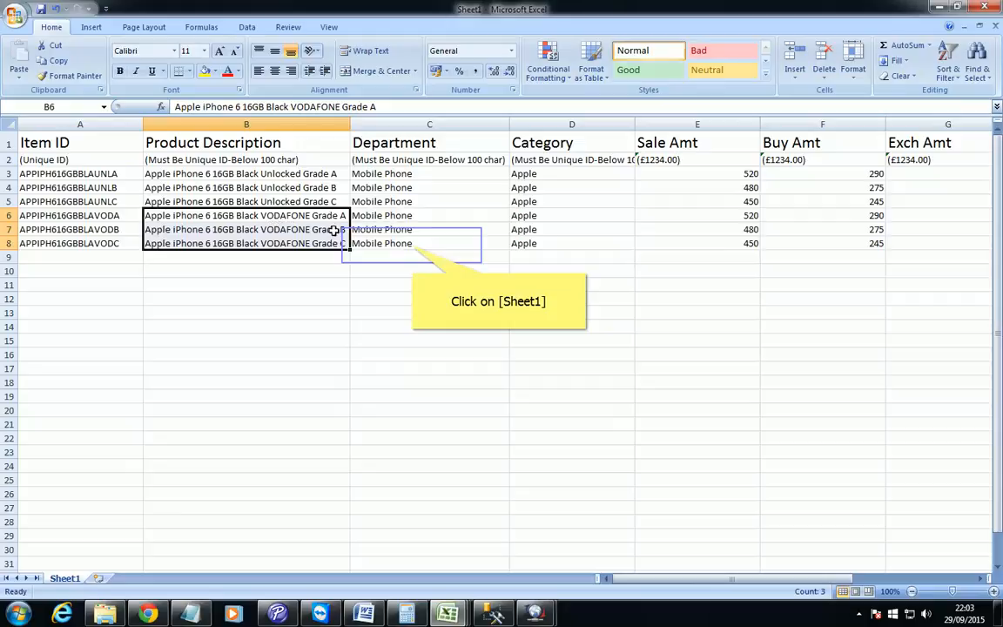
{"action": "left_click", "coordinate": [412, 244]}
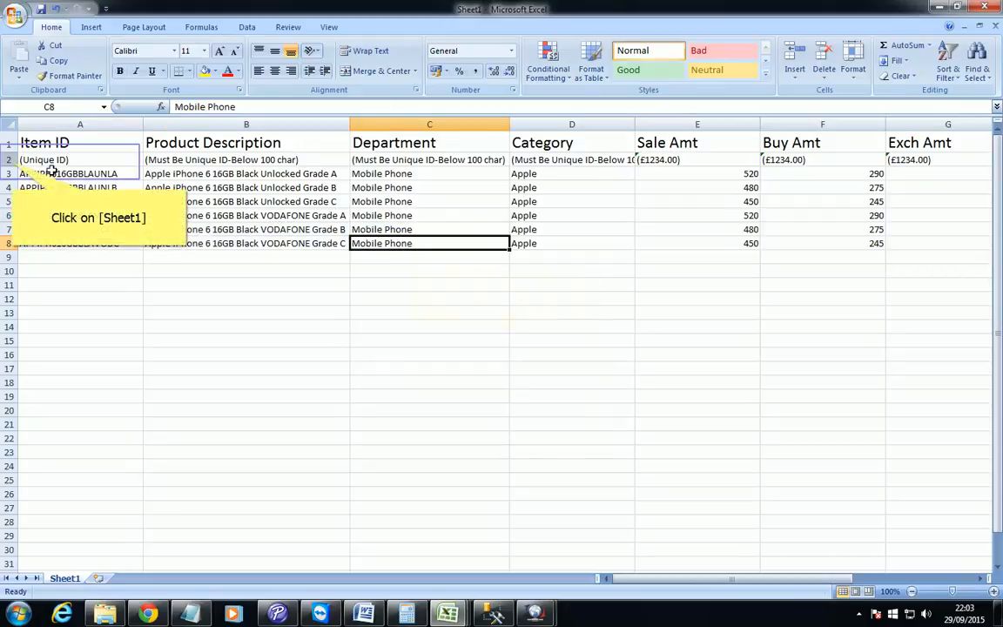
Step: Delete row 2 containing the format hints so the records directly follow the headings
{"action": "left_click", "coordinate": [8, 160]}
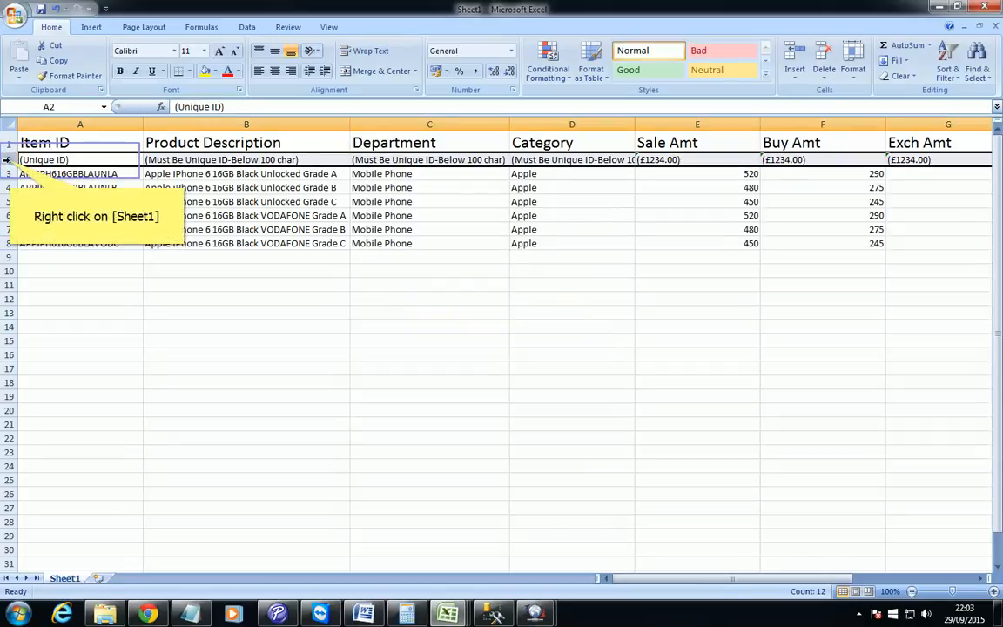
{"action": "right_click", "coordinate": [8, 160]}
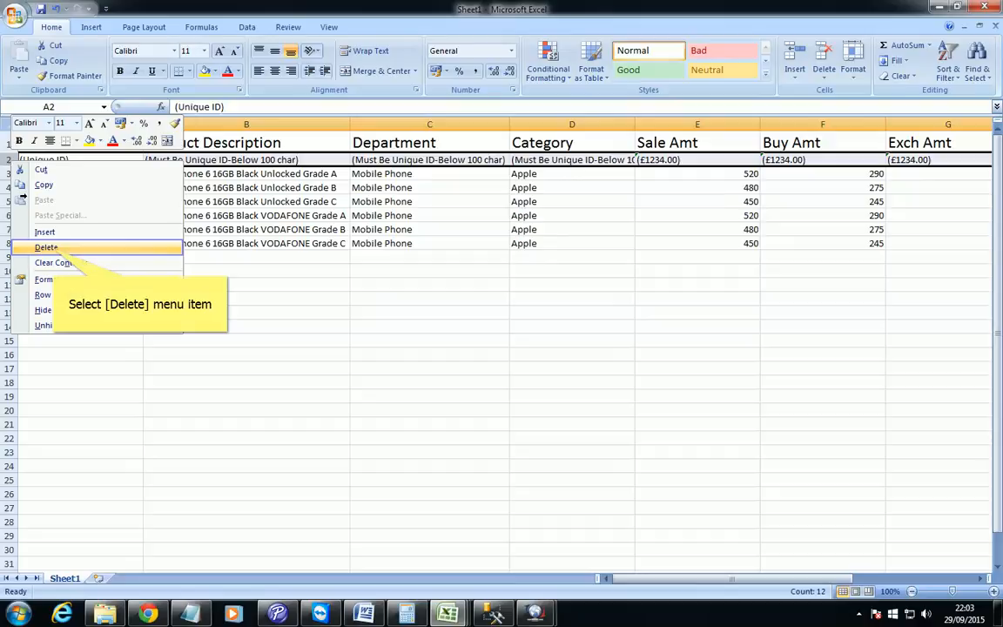
{"action": "left_click", "coordinate": [45, 248]}
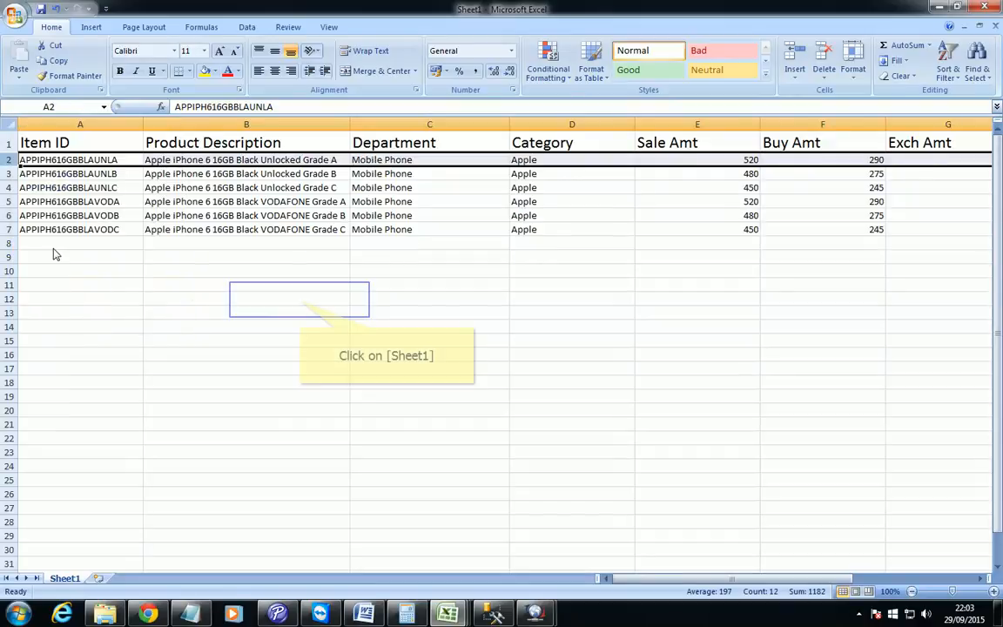
{"action": "left_click", "coordinate": [300, 304]}
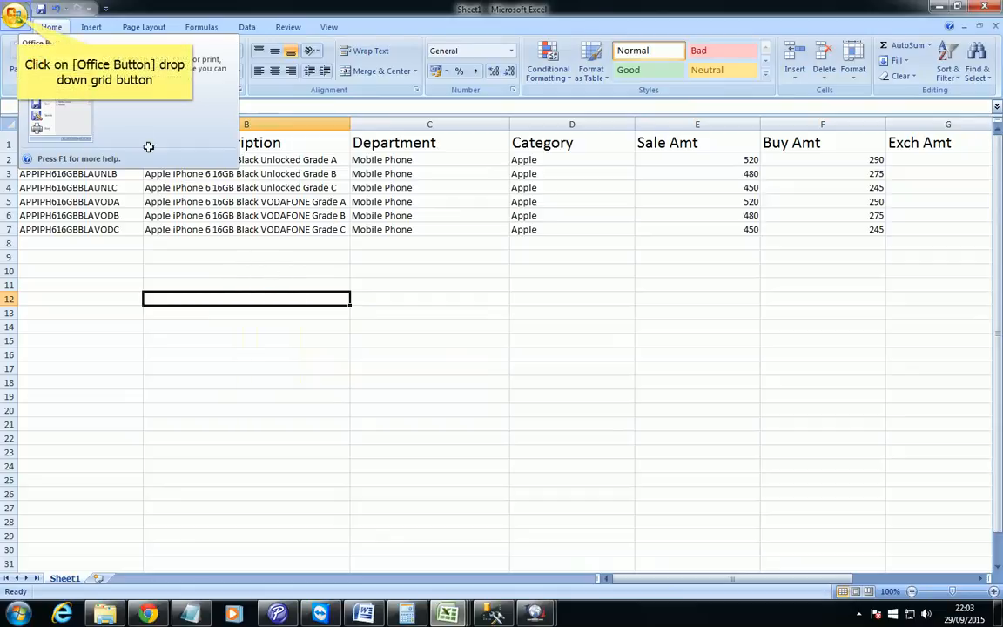
Step: Save the workbook to the Desktop as an Excel Workbook named IPHONE UPLOAD
{"action": "left_click", "coordinate": [17, 16]}
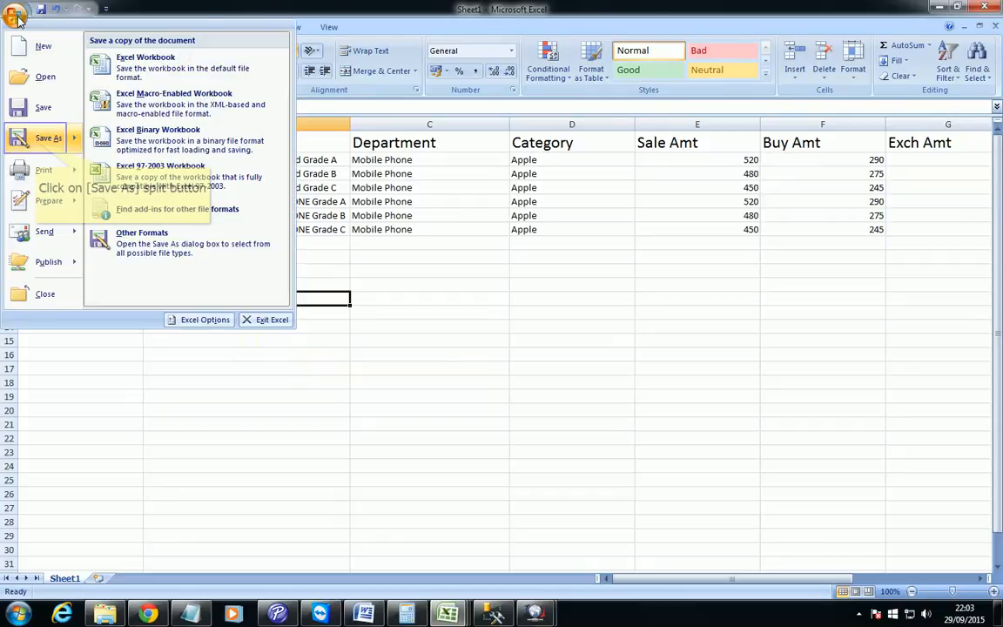
{"action": "left_click", "coordinate": [27, 129]}
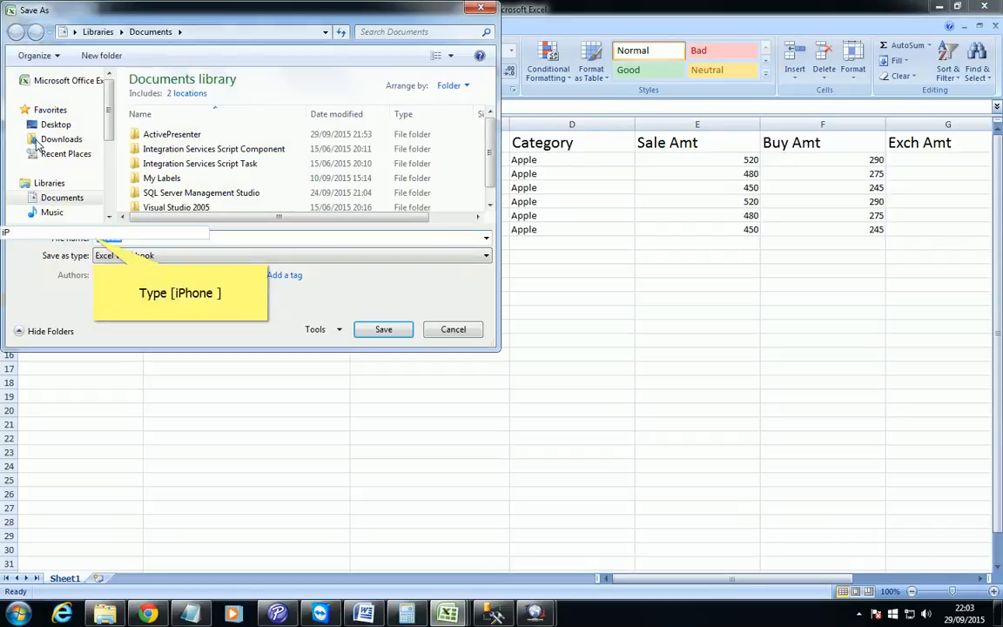
{"action": "type", "text": "iPhone"}
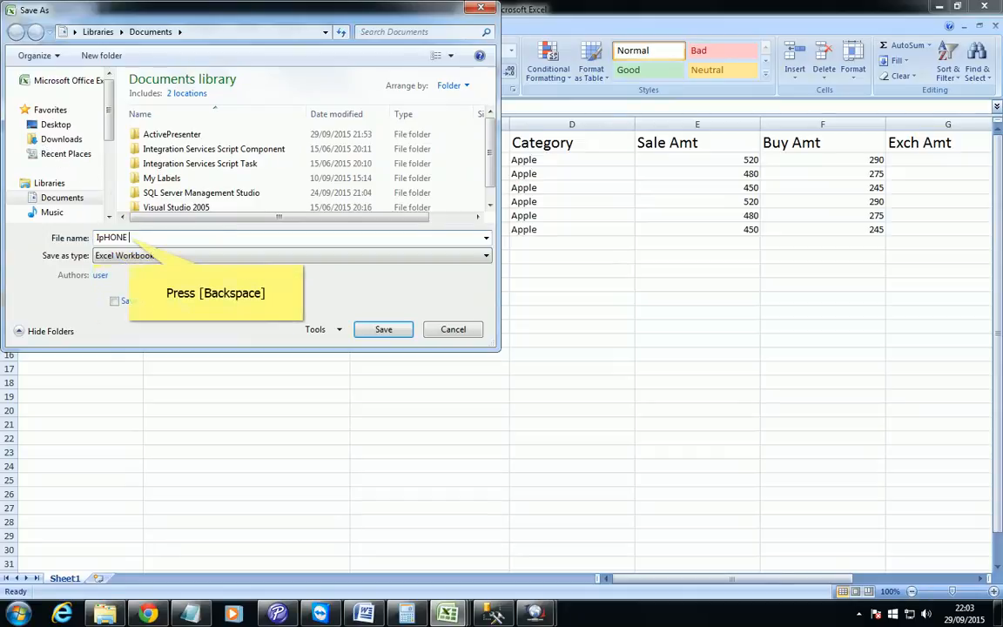
{"action": "key", "text": "BackSpace"}
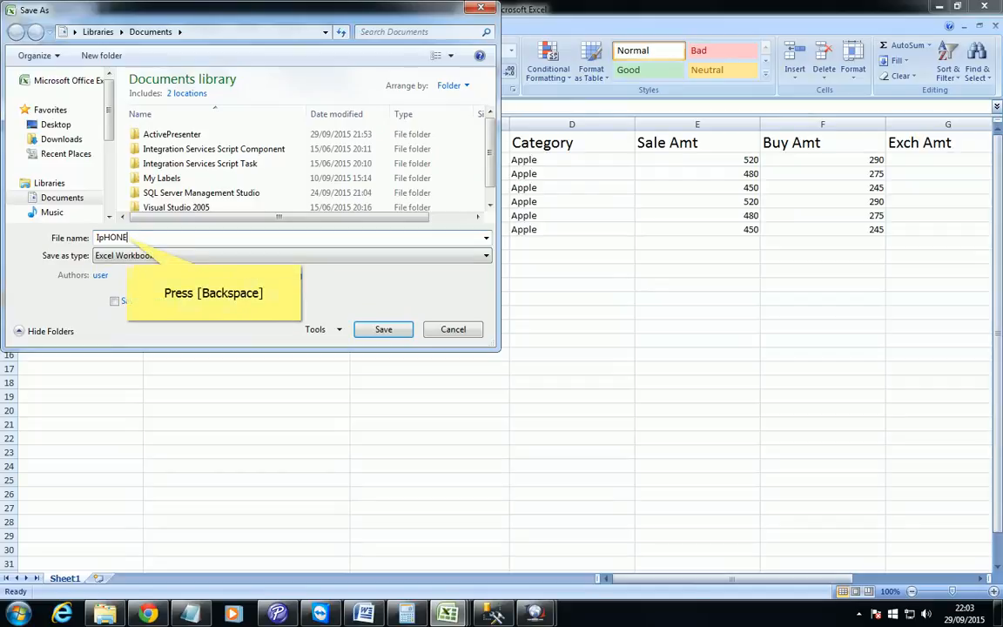
{"action": "key", "text": "BackSpace"}
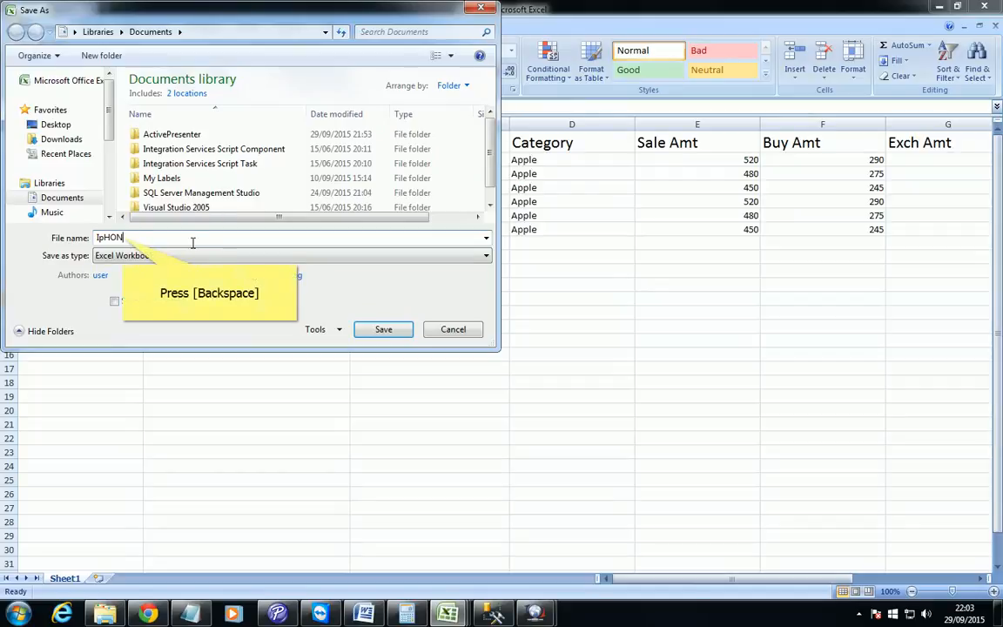
{"action": "key", "text": "BackSpace"}
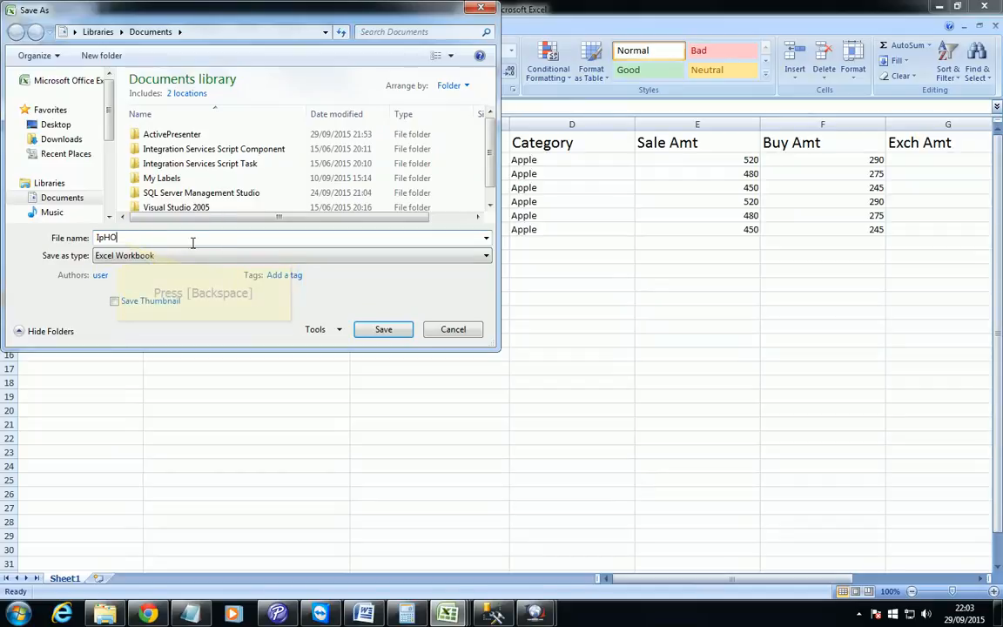
{"action": "key", "text": "BackSpace"}
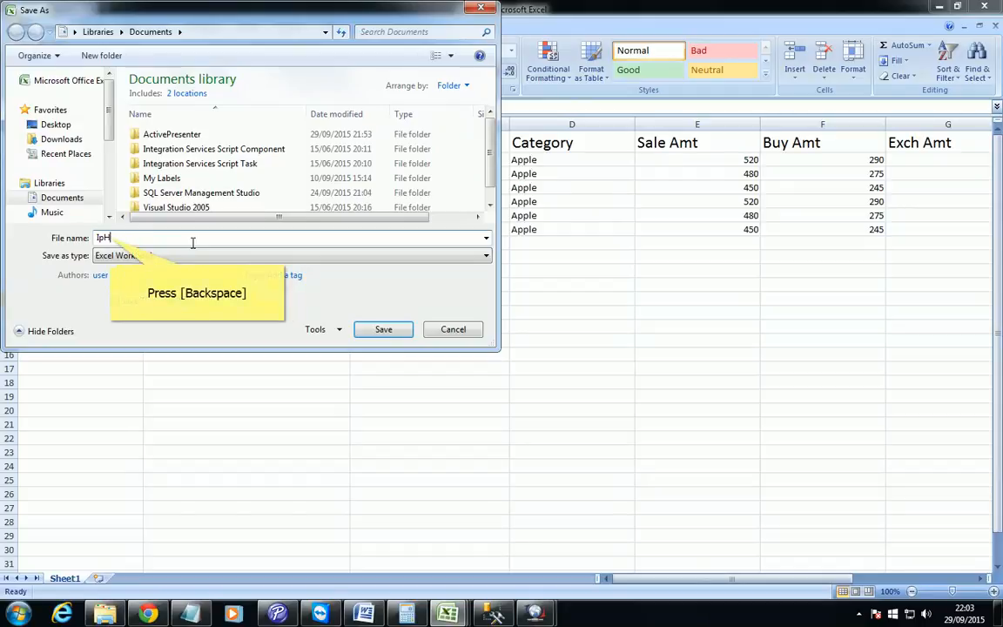
{"action": "key", "text": "BackSpace"}
{"action": "key", "text": "BackSpace"}
{"action": "key", "text": "BackSpace"}
{"action": "type", "text": "phone"}
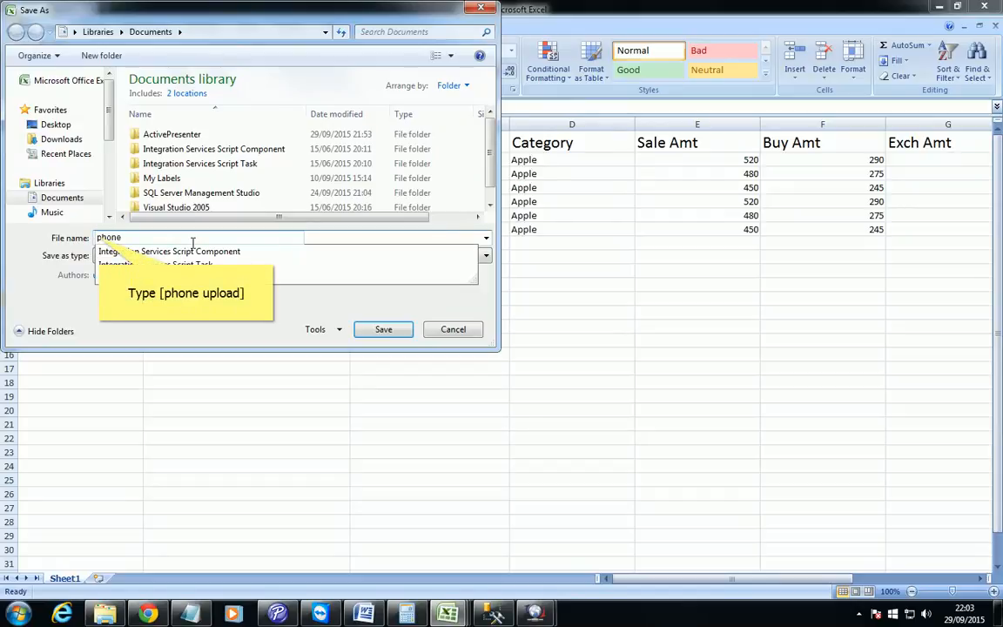
{"action": "type", "text": " upload"}
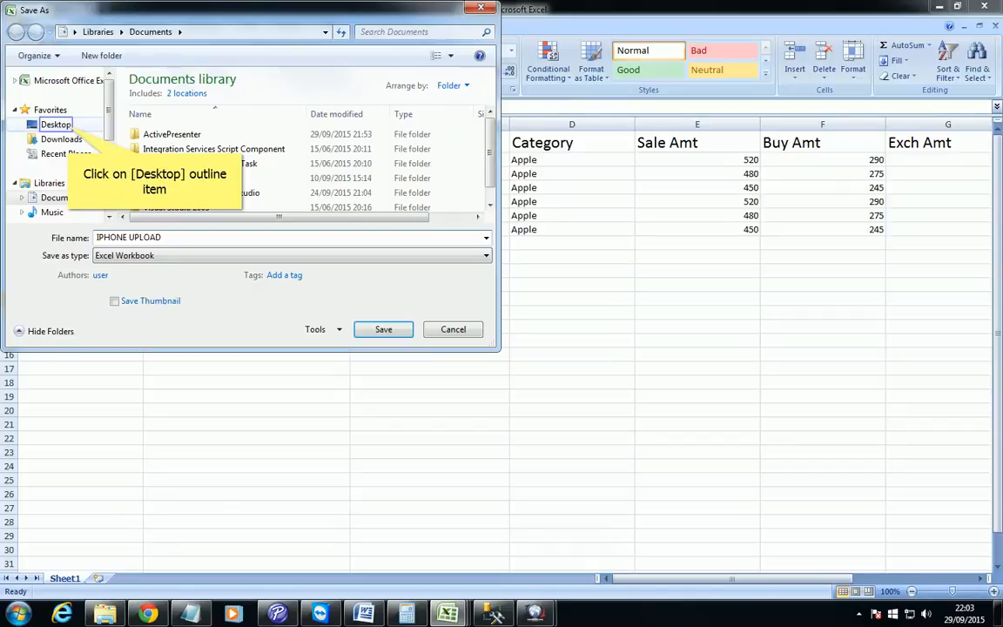
{"action": "left_click", "coordinate": [56, 125]}
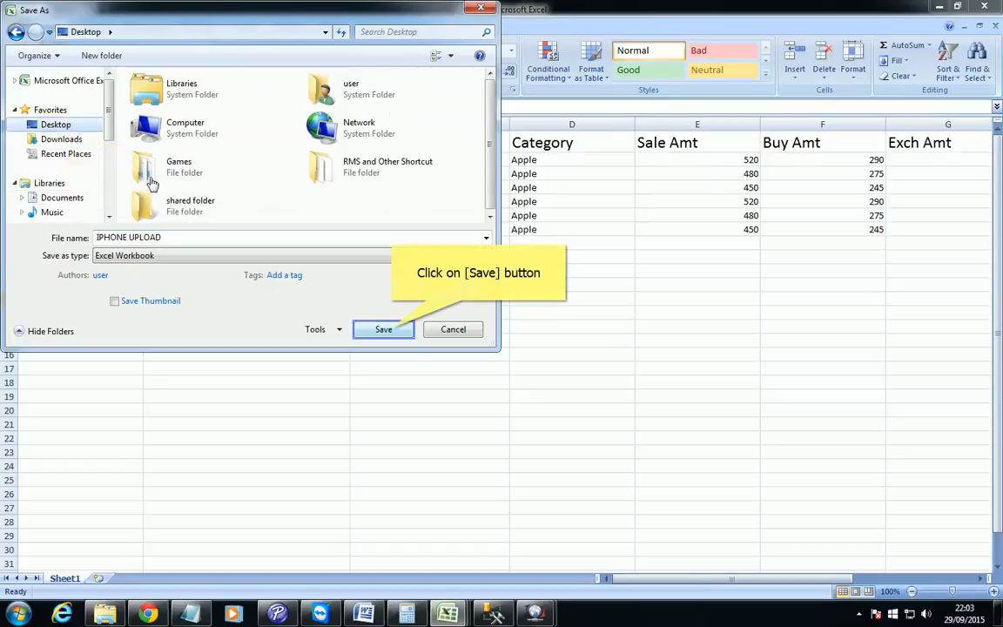
{"action": "left_click", "coordinate": [384, 329]}
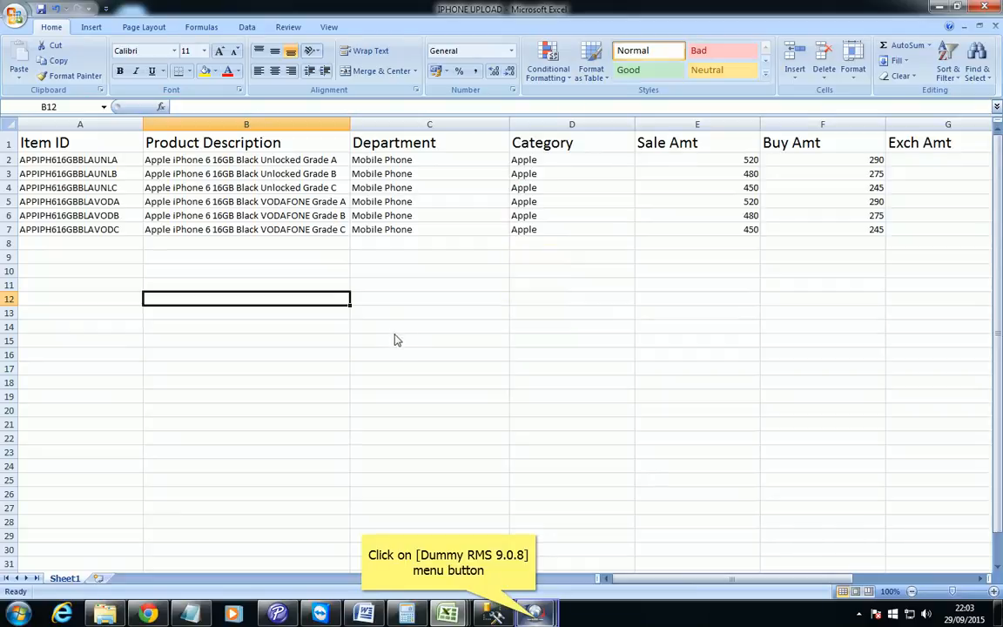
Step: Switch to the RMS Import Excel window and choose the IPHONE UPLOAD file from the Desktop as the import source
{"action": "left_click", "coordinate": [537, 615]}
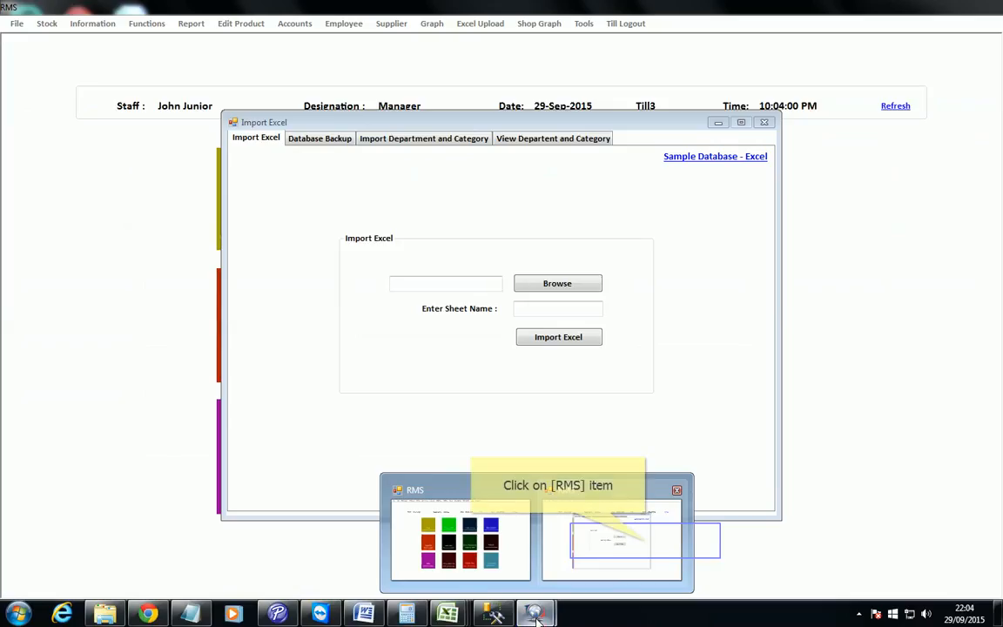
{"action": "left_click", "coordinate": [646, 542]}
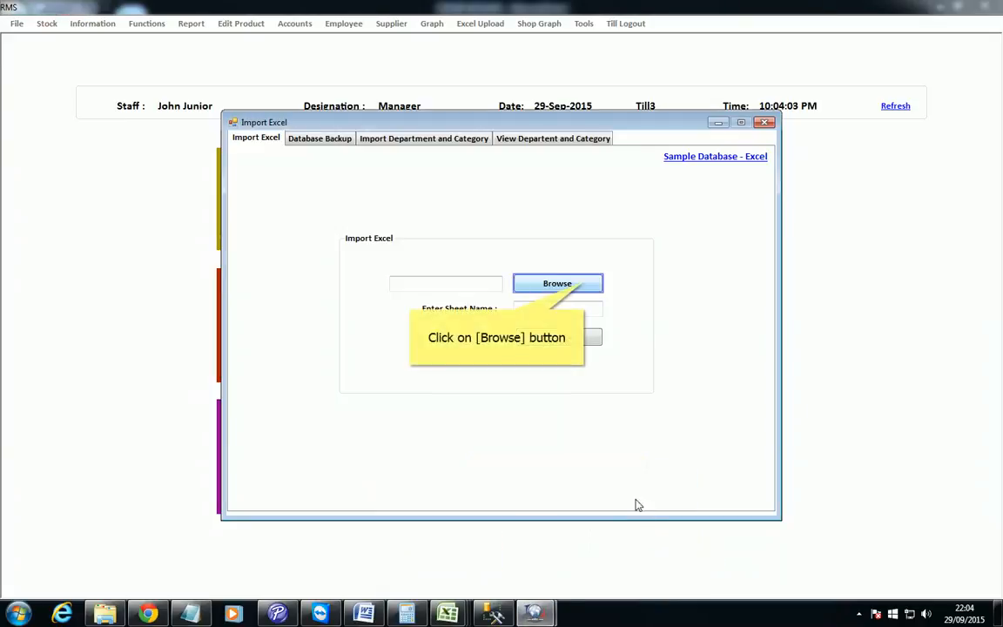
{"action": "left_click", "coordinate": [586, 286]}
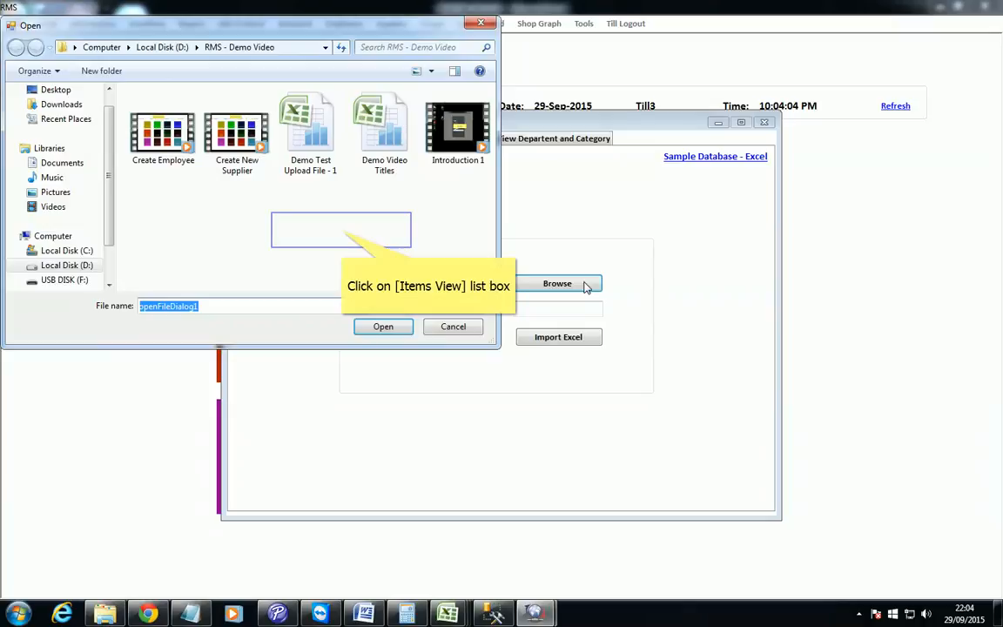
{"action": "left_click", "coordinate": [343, 236]}
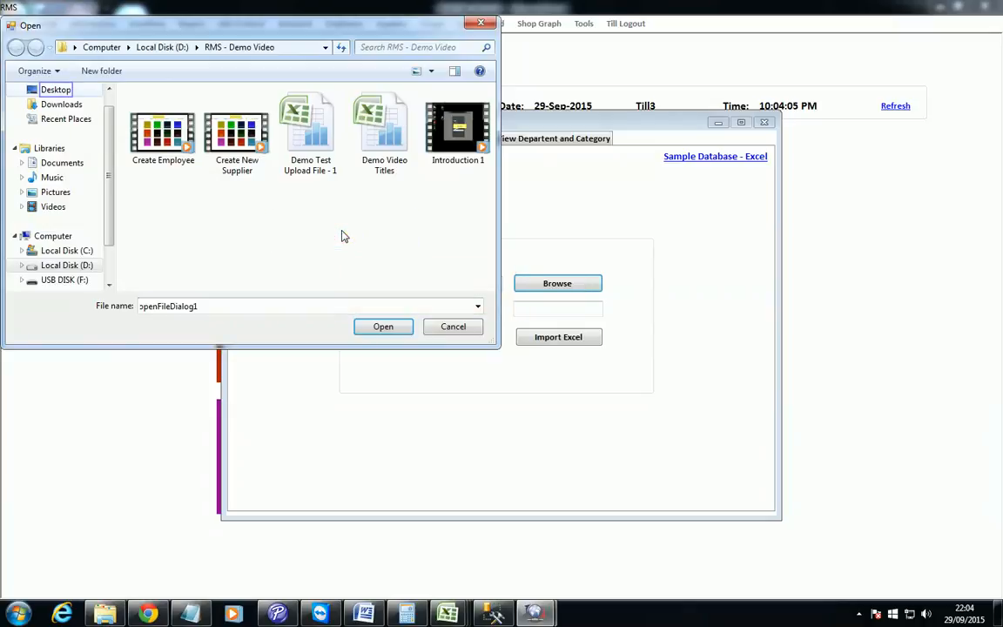
{"action": "left_click", "coordinate": [73, 93]}
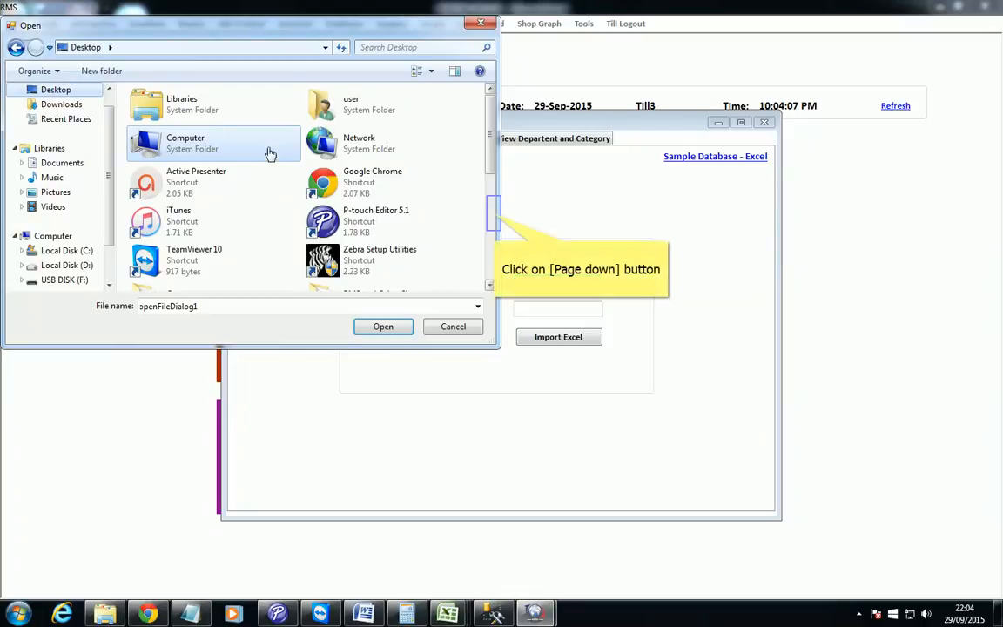
{"action": "left_click", "coordinate": [494, 217]}
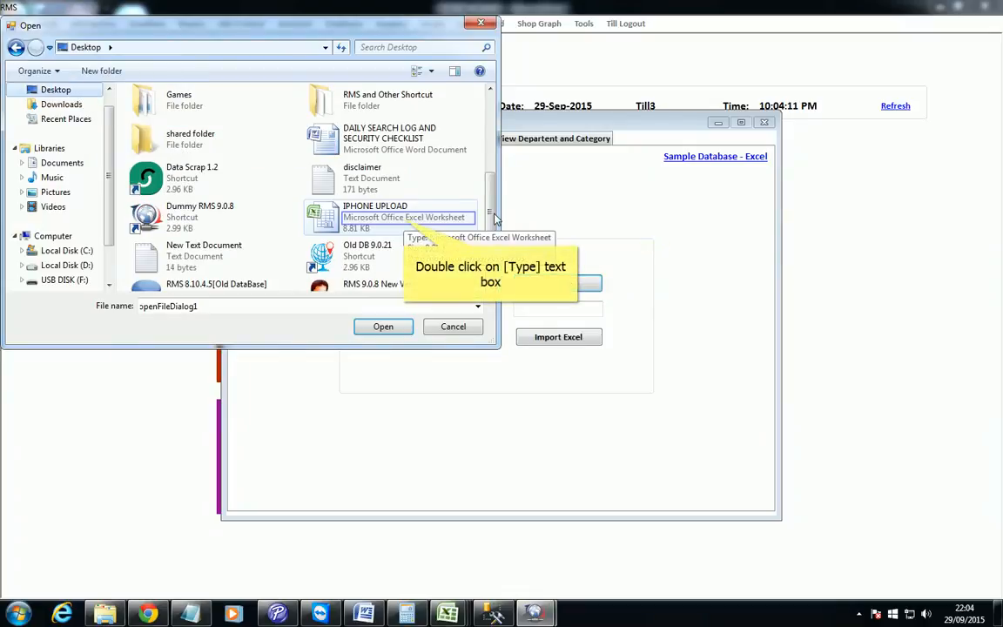
{"action": "double_click", "coordinate": [404, 224]}
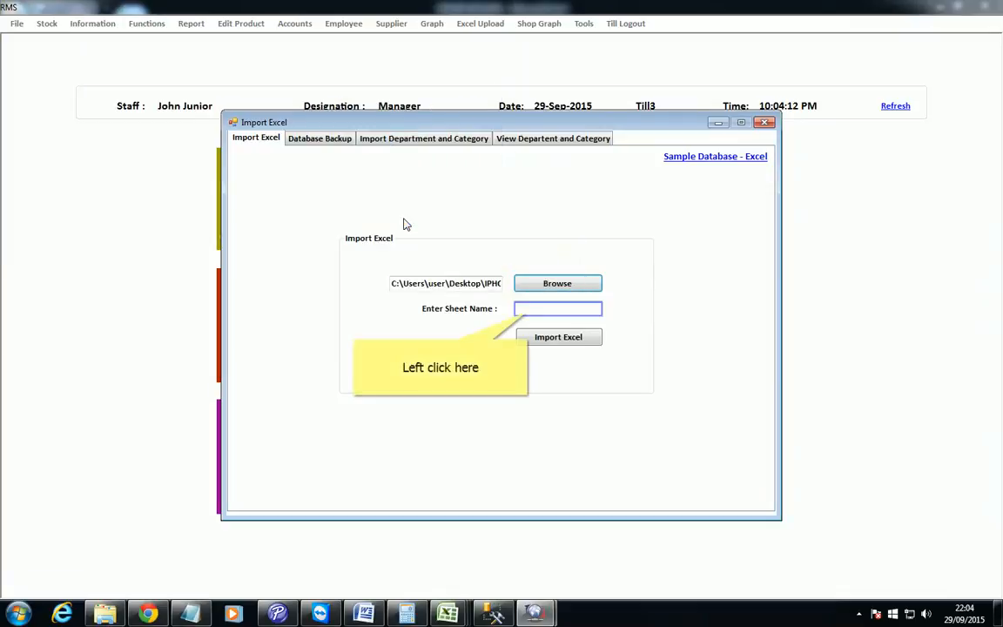
Step: Set the import sheet name to Sheet1 and check it against the sheet name in the IPHONE UPLOAD workbook in Excel
{"action": "left_click", "coordinate": [528, 311]}
{"action": "type", "text": "S"}
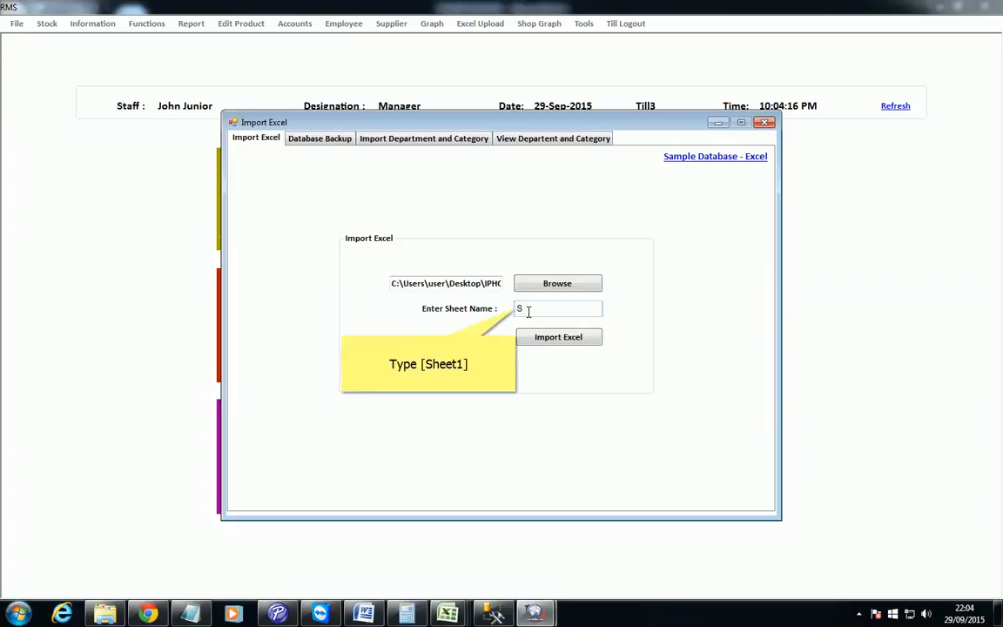
{"action": "type", "text": "heet1"}
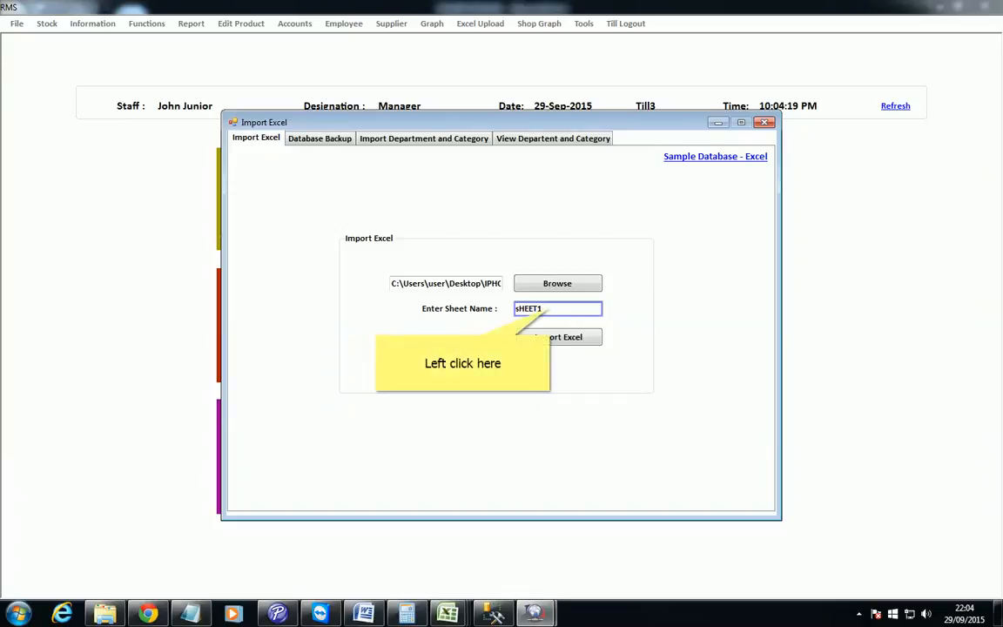
{"action": "double_click", "coordinate": [551, 308]}
{"action": "type", "text": "Sheet1"}
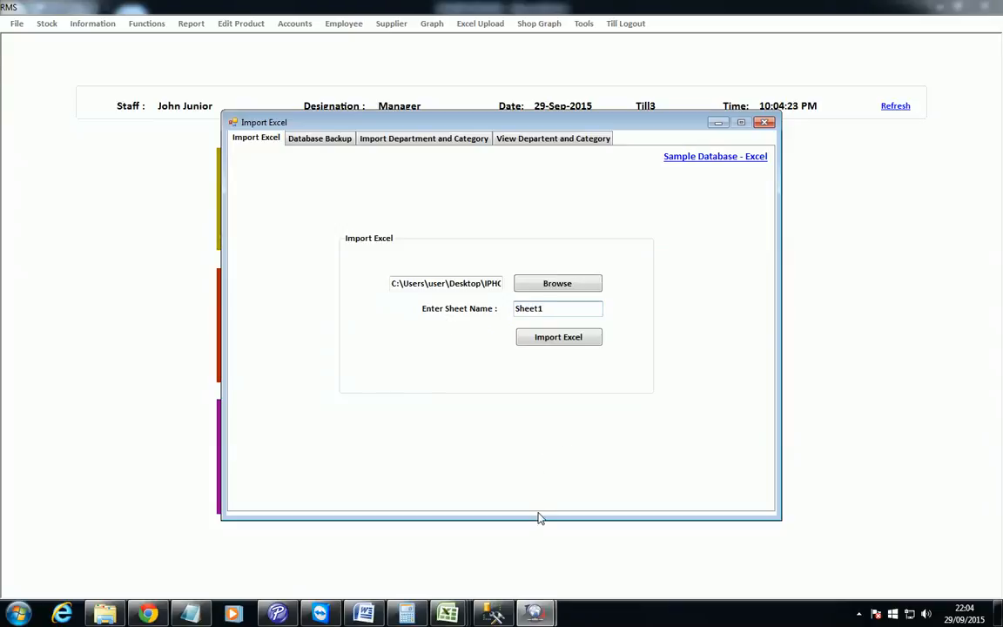
{"action": "left_click", "coordinate": [446, 614]}
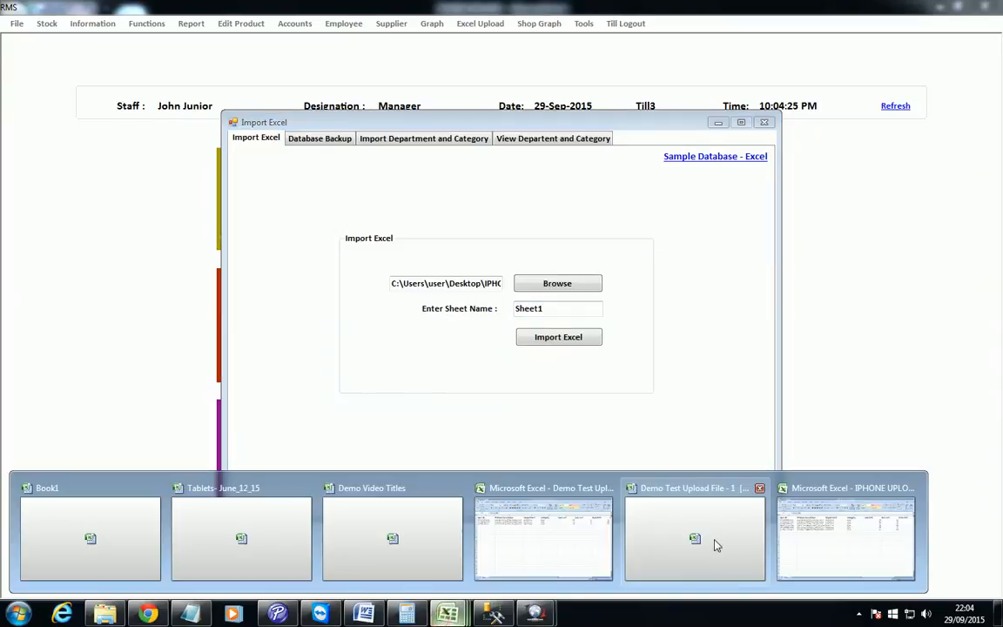
{"action": "left_click", "coordinate": [827, 545]}
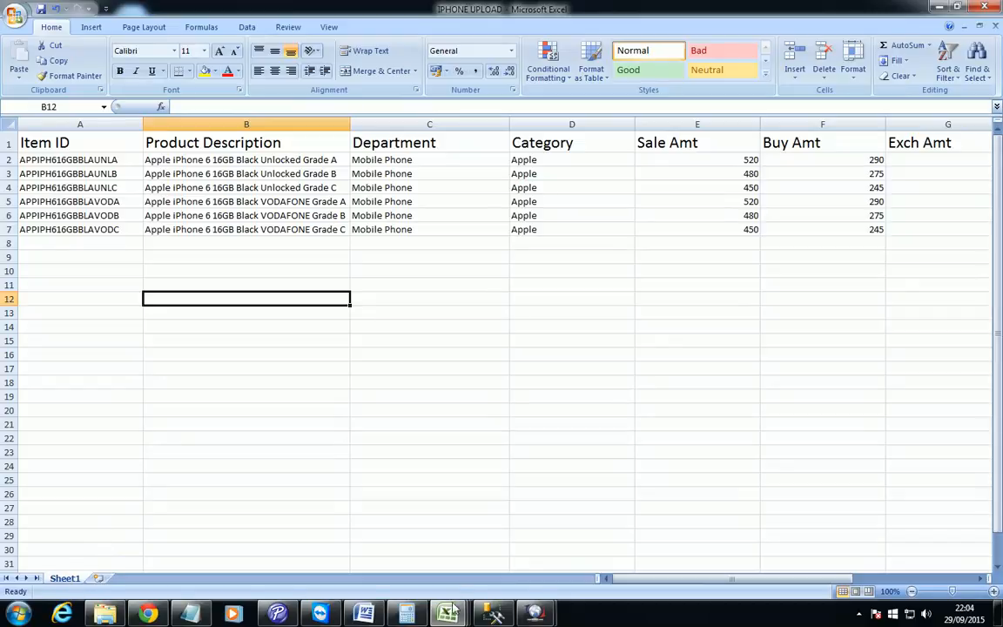
Step: Return to the RMS Import Excel window, import Sheet1 of the chosen file and acknowledge the alert
{"action": "mouse_move", "coordinate": [536, 614]}
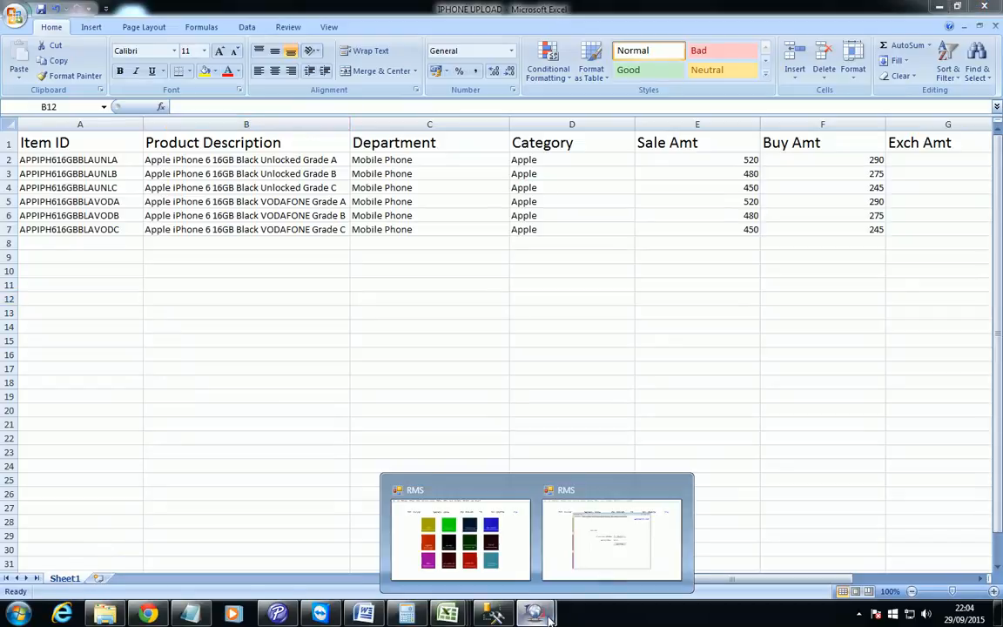
{"action": "left_click", "coordinate": [620, 553]}
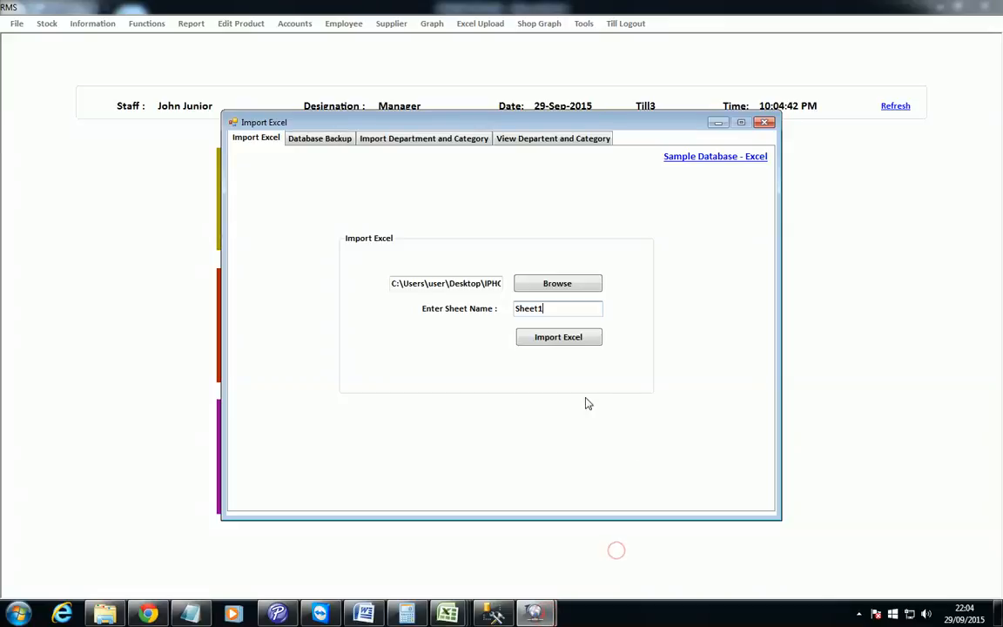
{"action": "left_click", "coordinate": [575, 344]}
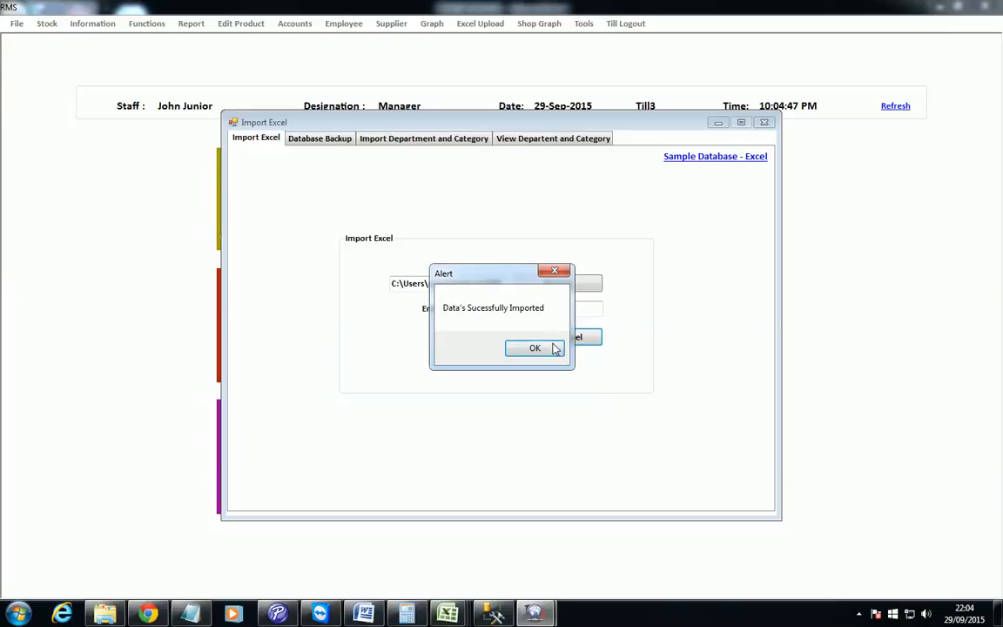
{"action": "left_click", "coordinate": [552, 350]}
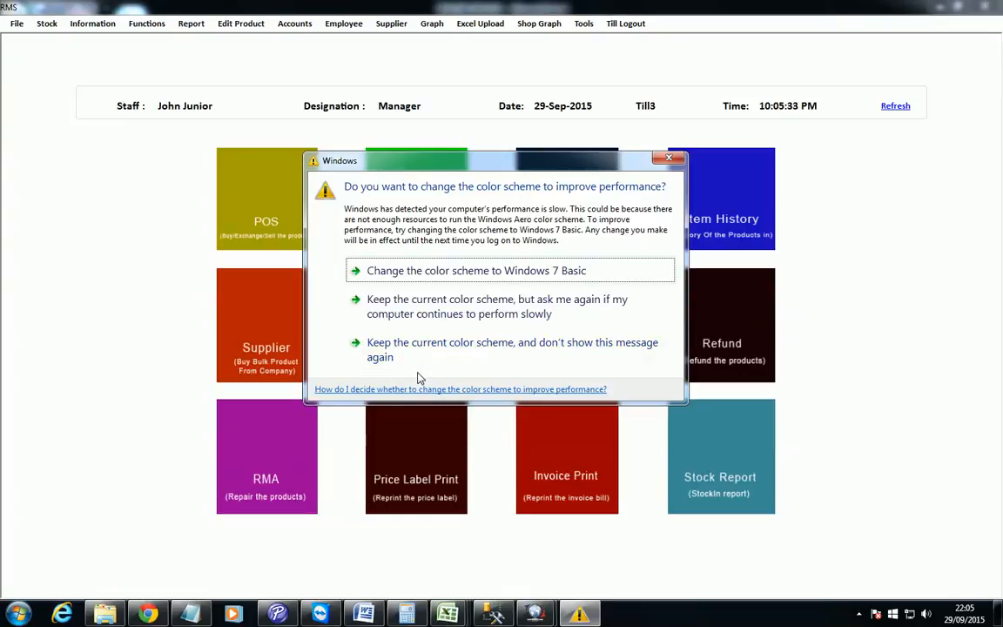
Step: Close the Windows color scheme prompt without choosing an option and preview the open RMS windows
{"action": "left_click", "coordinate": [668, 157]}
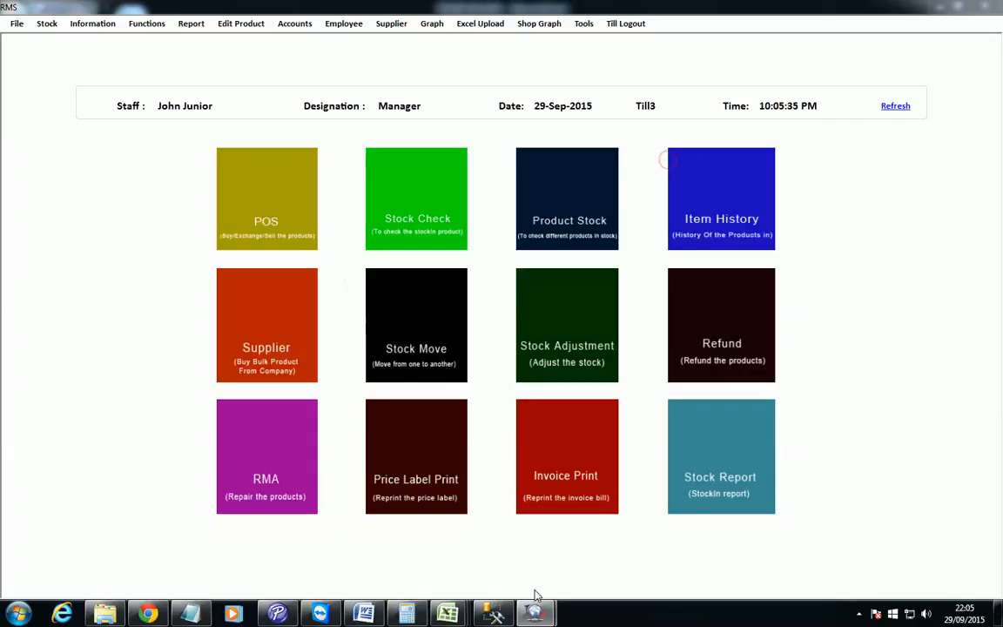
{"action": "mouse_move", "coordinate": [548, 617]}
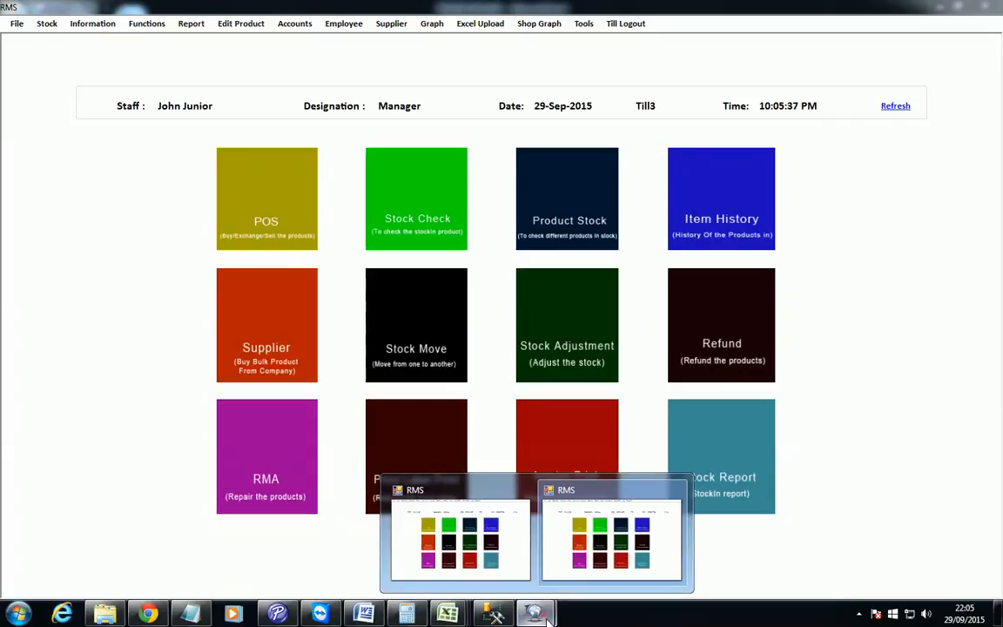